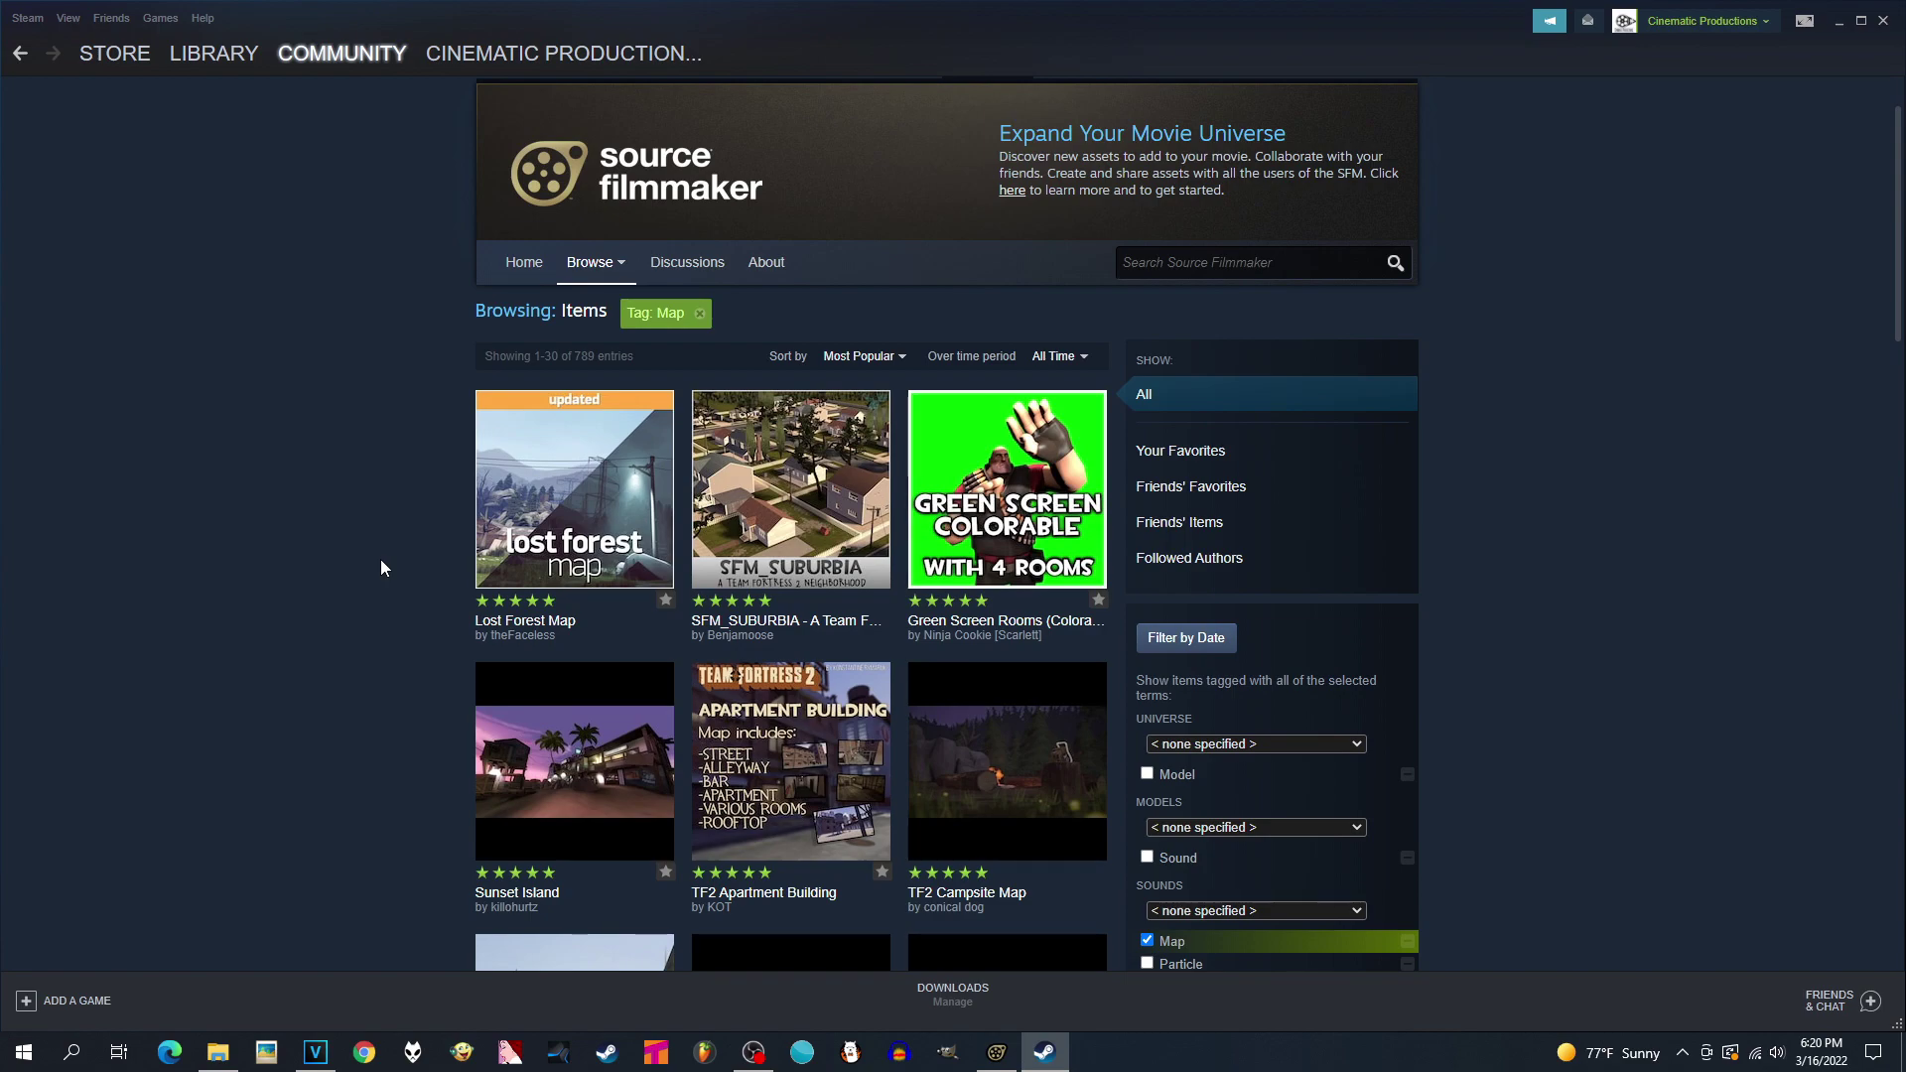
Step: Browse the Source Filmmaker workshop items tagged Map
{"action": "scroll", "coordinate": [380, 567], "scroll_direction": "down", "scroll_amount": 6}
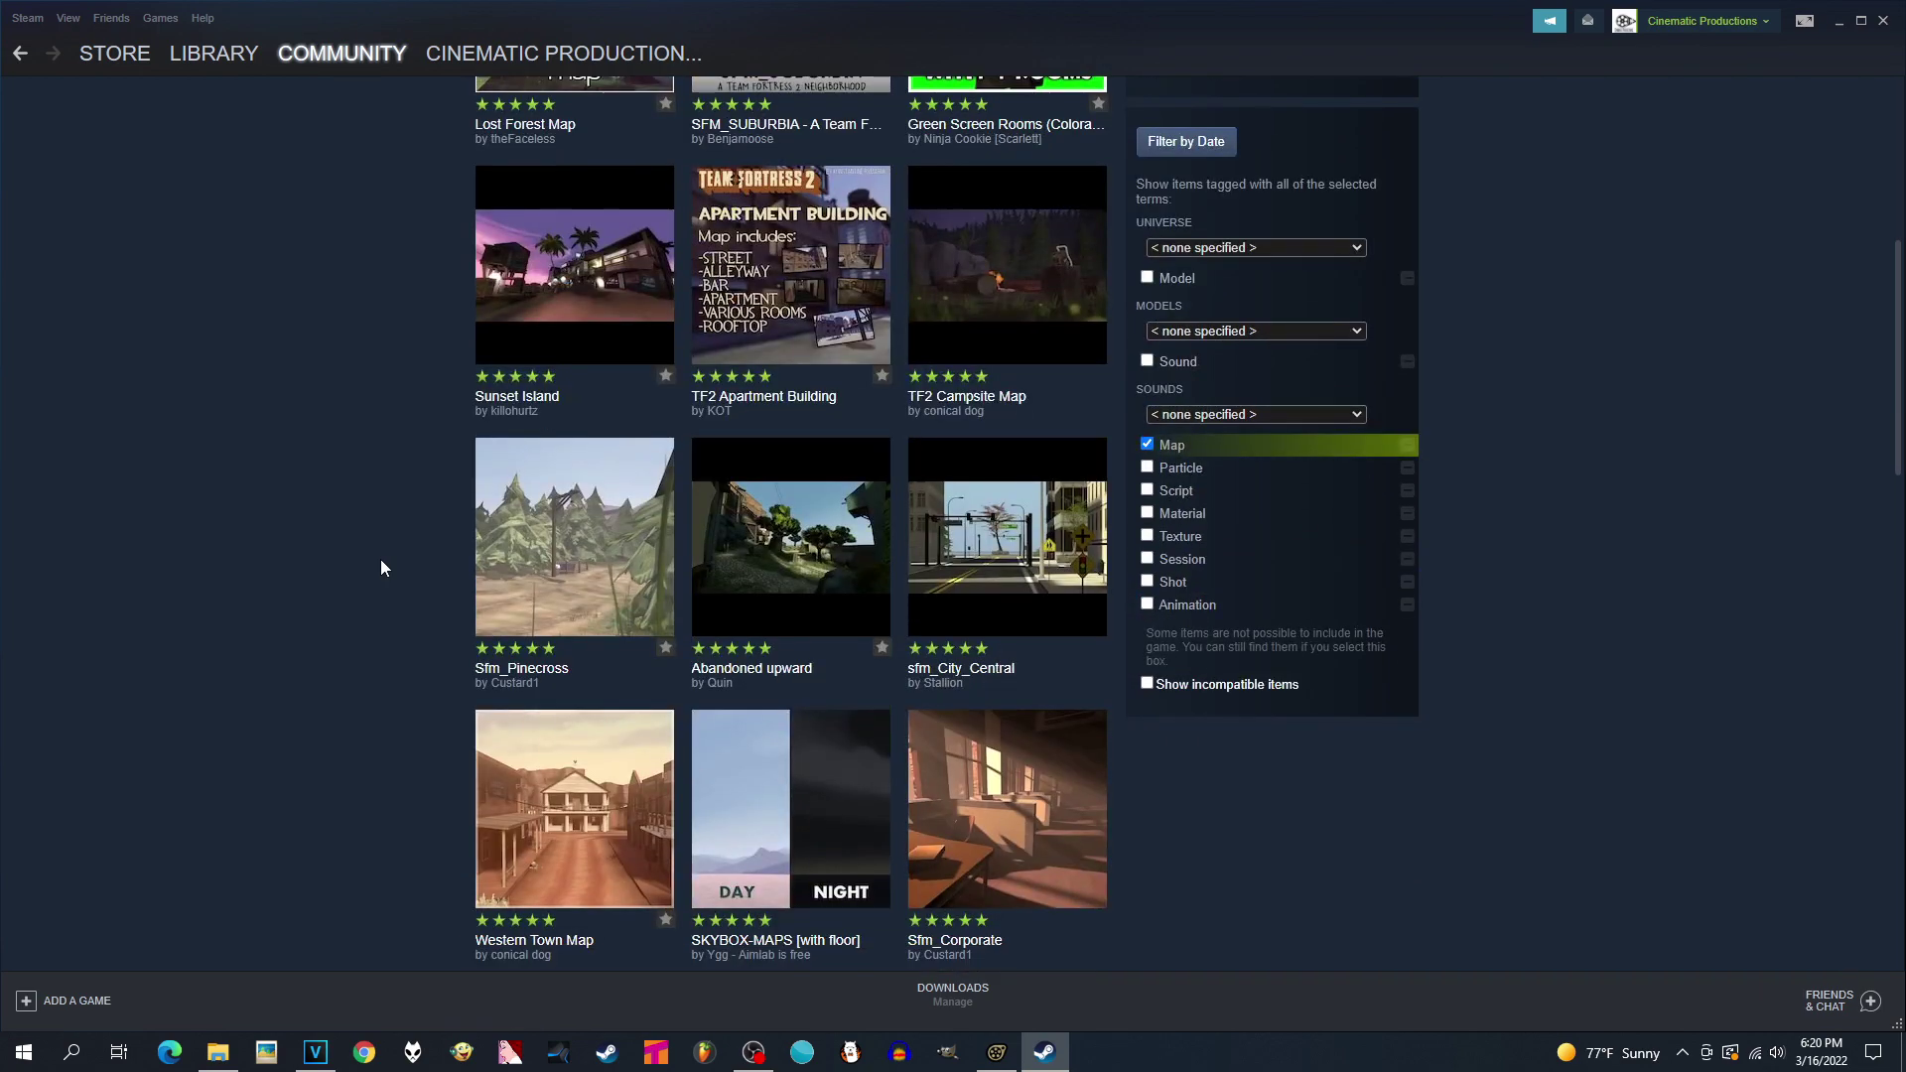
{"action": "scroll", "coordinate": [622, 623], "scroll_direction": "down", "scroll_amount": 6}
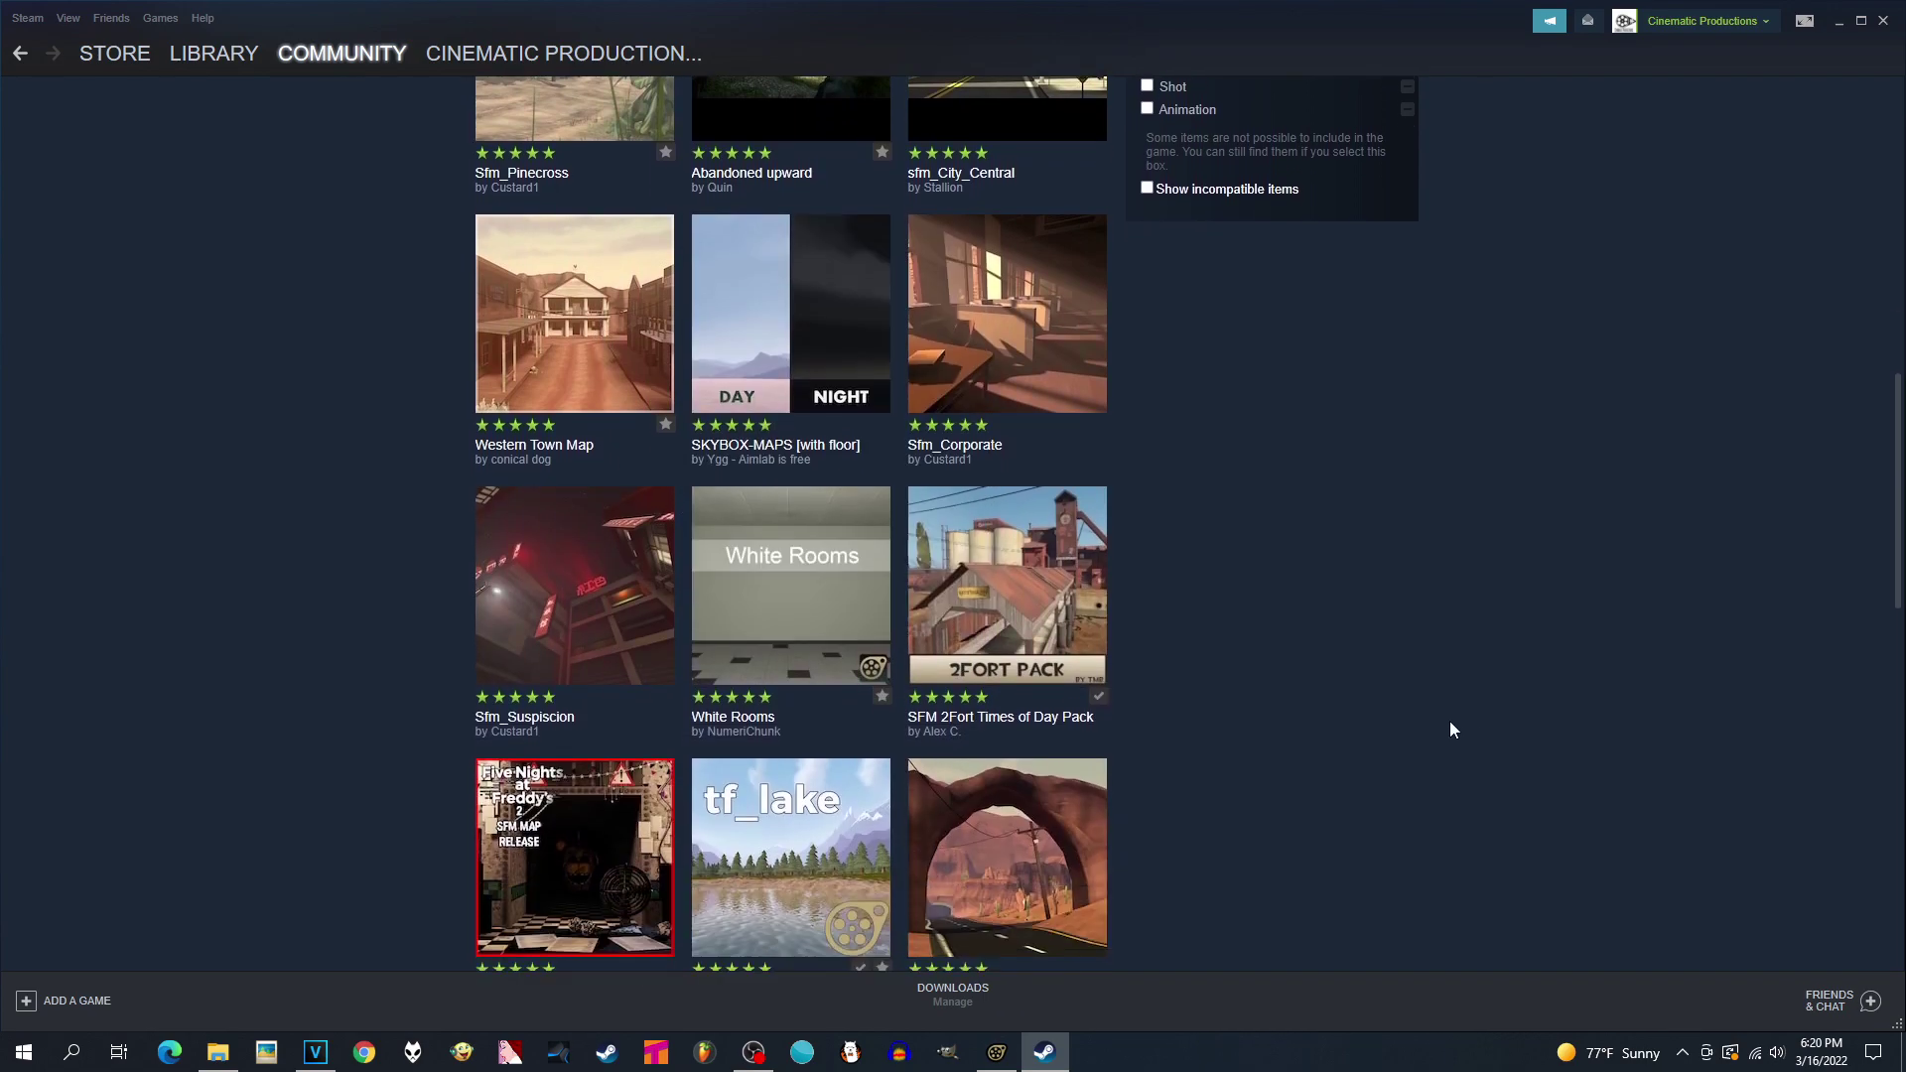
{"action": "scroll", "coordinate": [1213, 657], "scroll_direction": "up", "scroll_amount": 7}
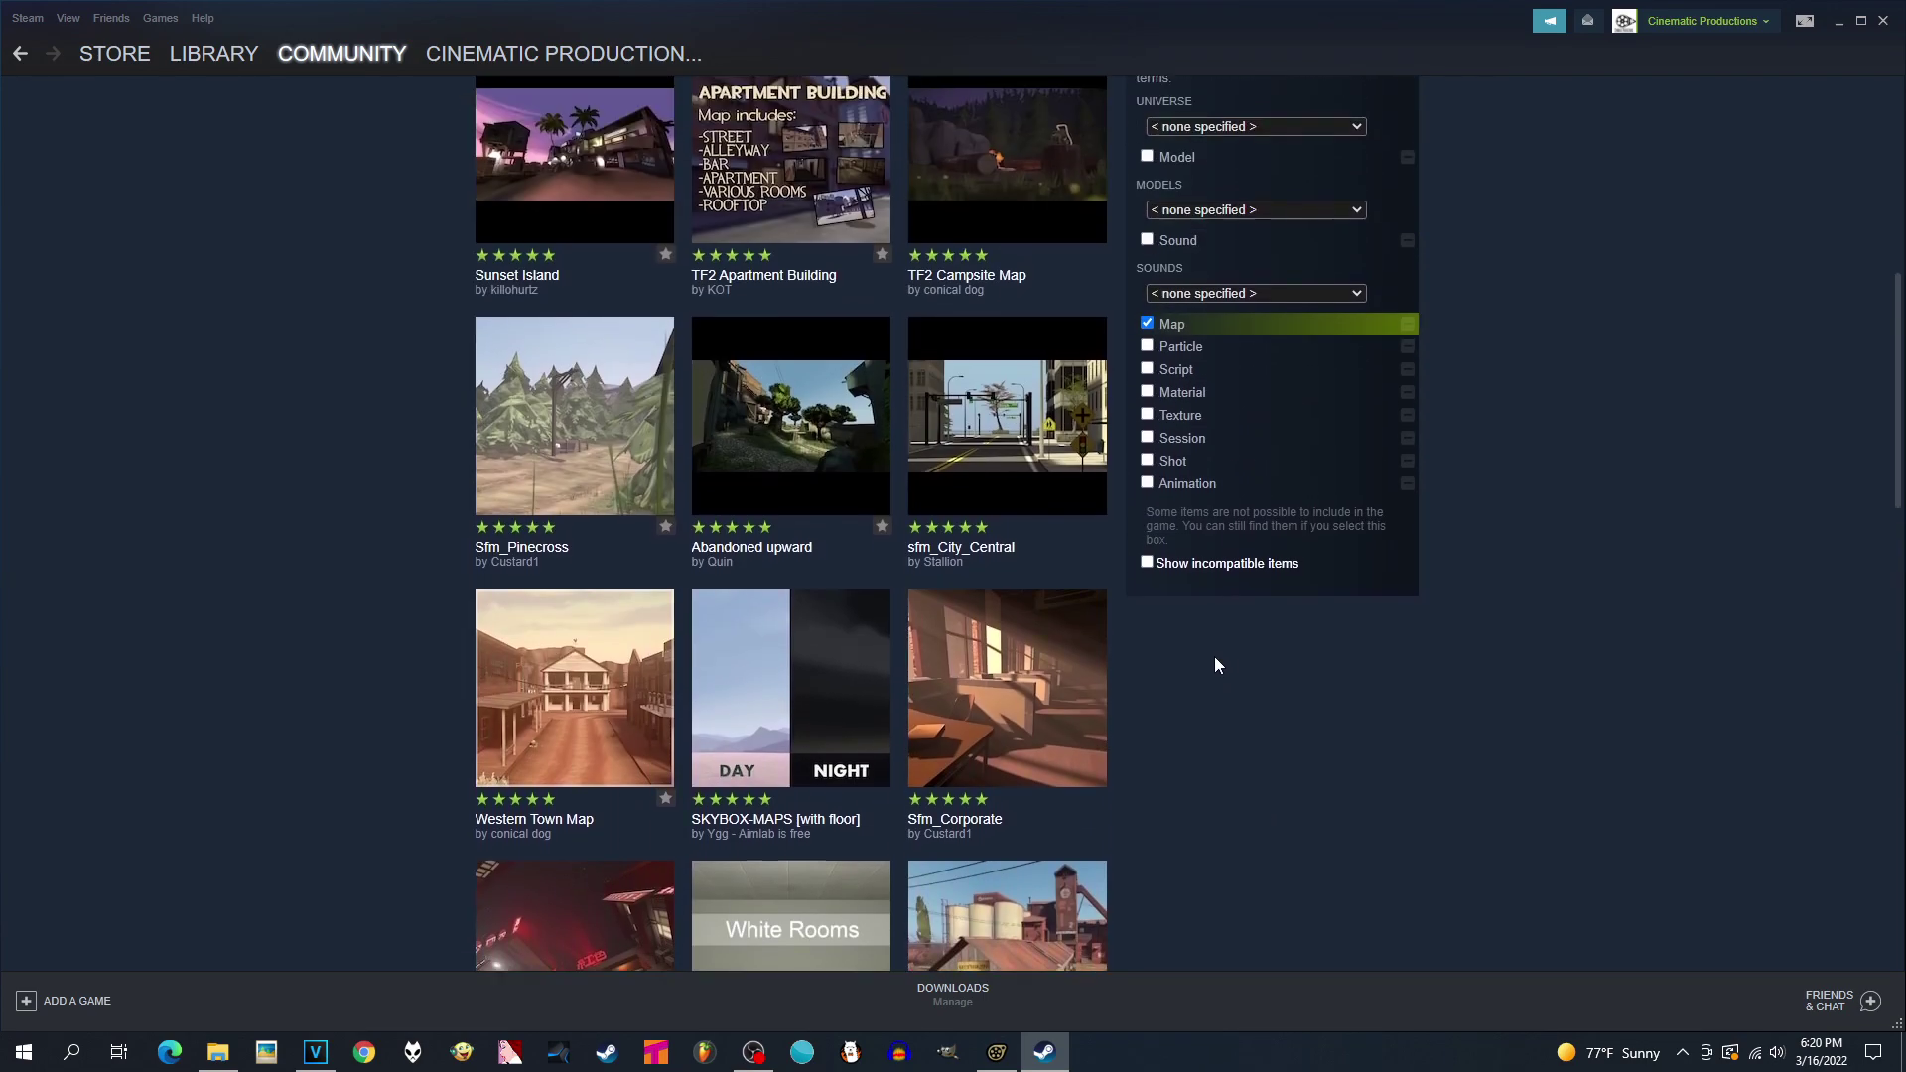
{"action": "scroll", "coordinate": [1166, 671], "scroll_direction": "up", "scroll_amount": 3}
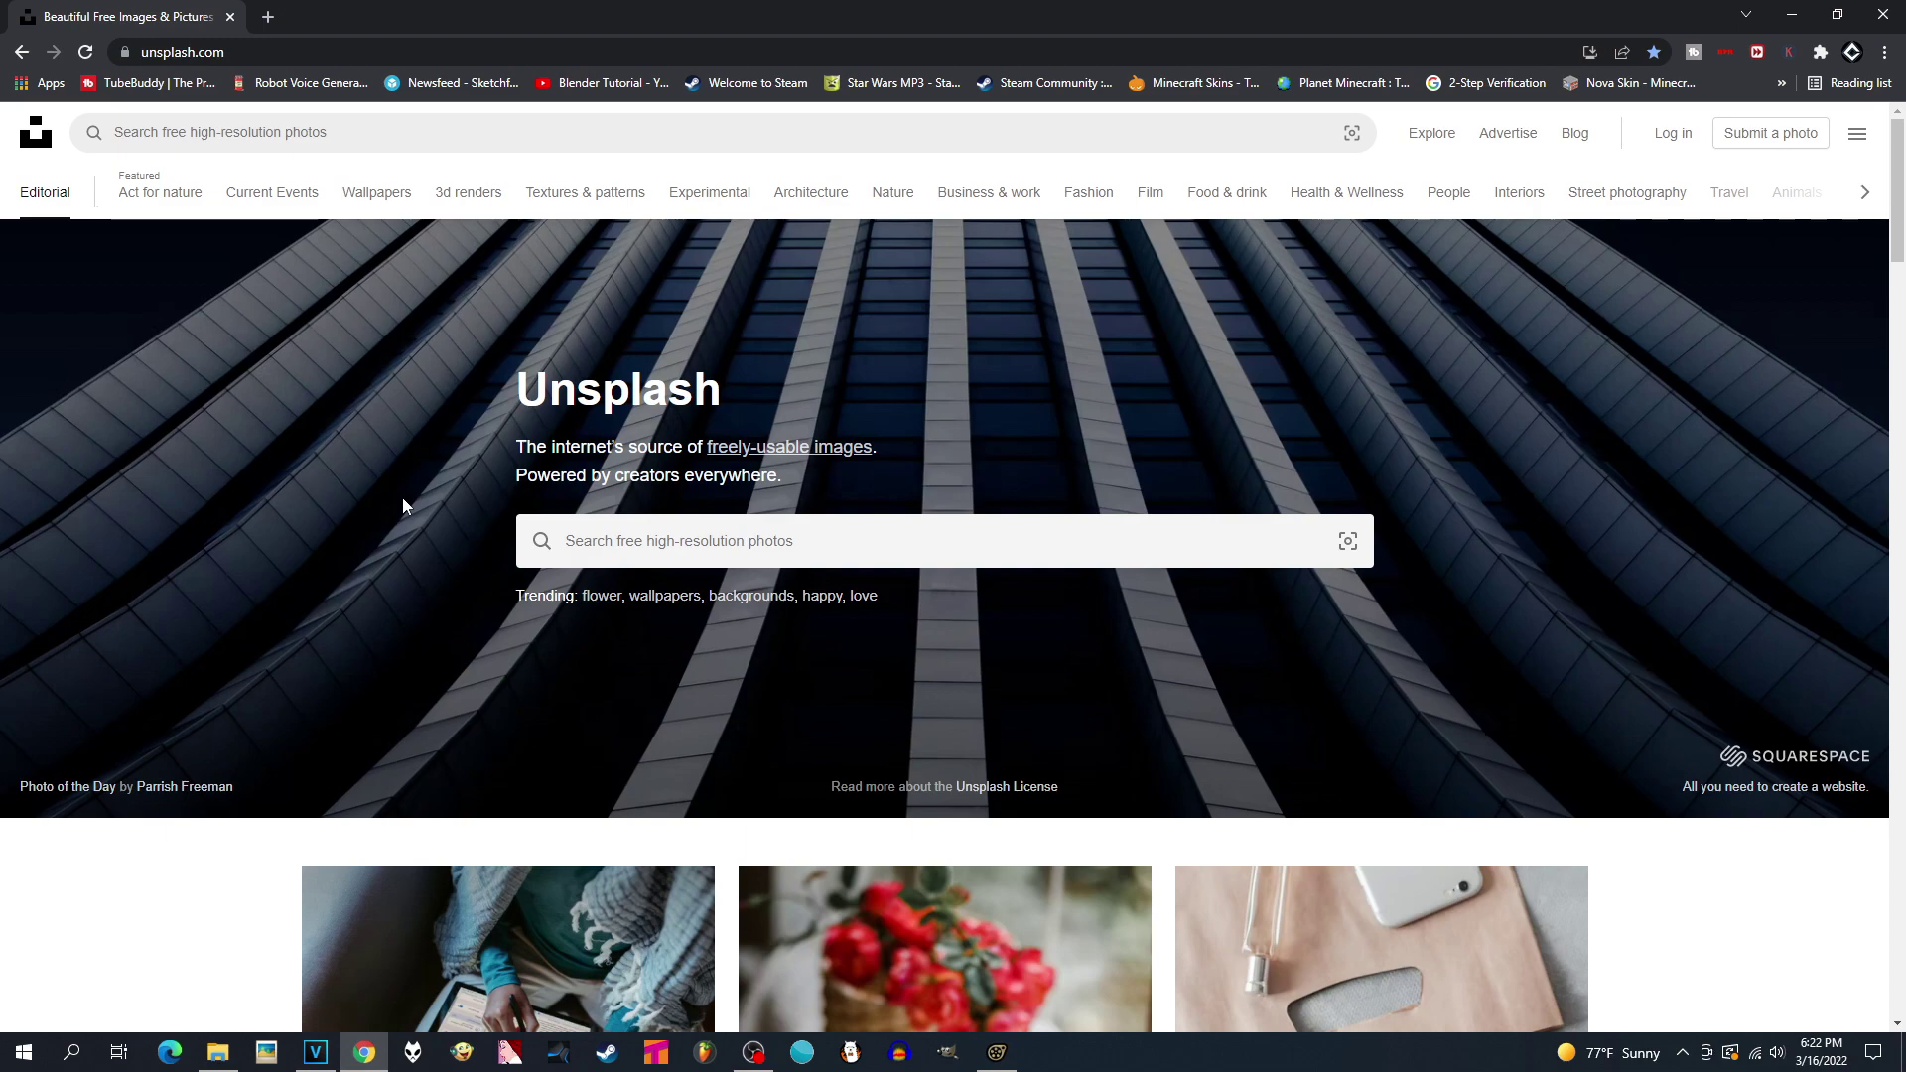
Step: Search Unsplash for jungle reference photos and view the misty palm tree photo up close
{"action": "left_click", "coordinate": [687, 547]}
{"action": "type", "text": "iungle"}
{"action": "key", "text": "Return"}
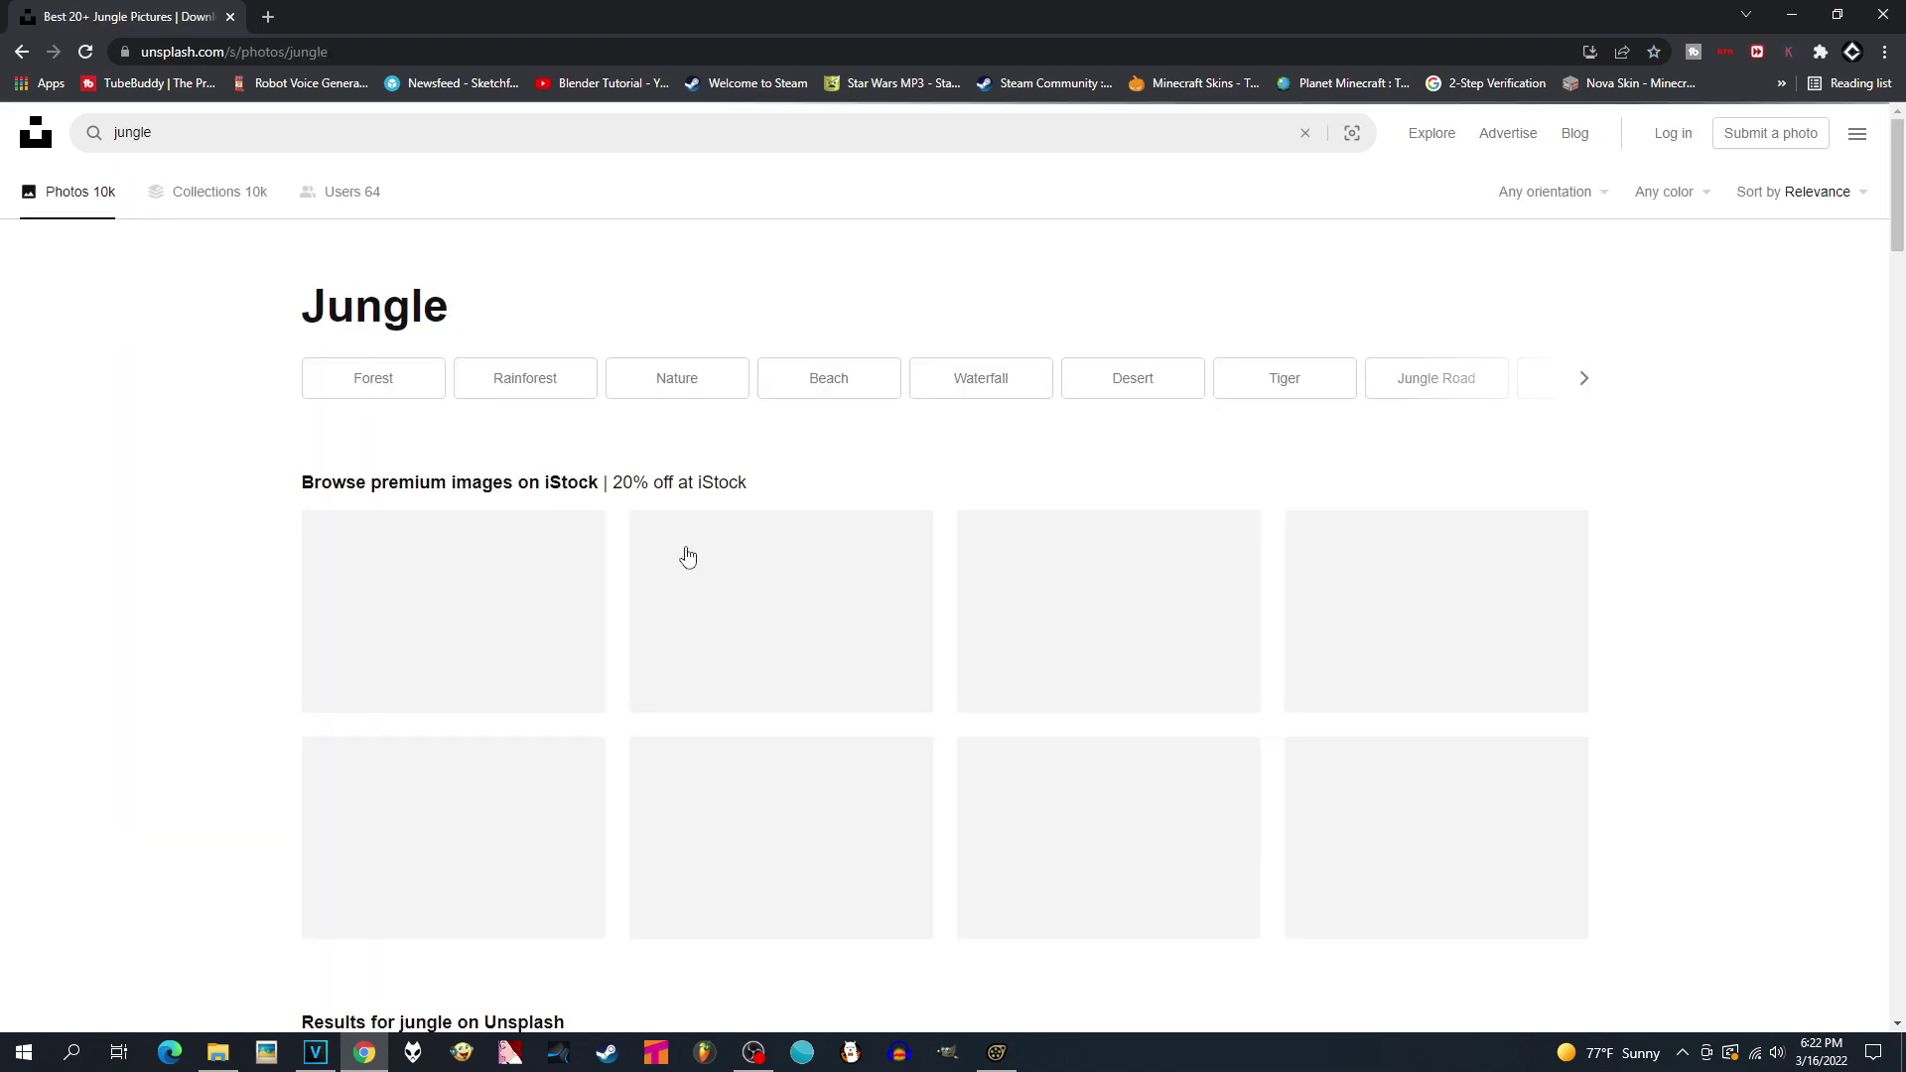
{"action": "scroll", "coordinate": [663, 503], "scroll_direction": "down", "scroll_amount": 10}
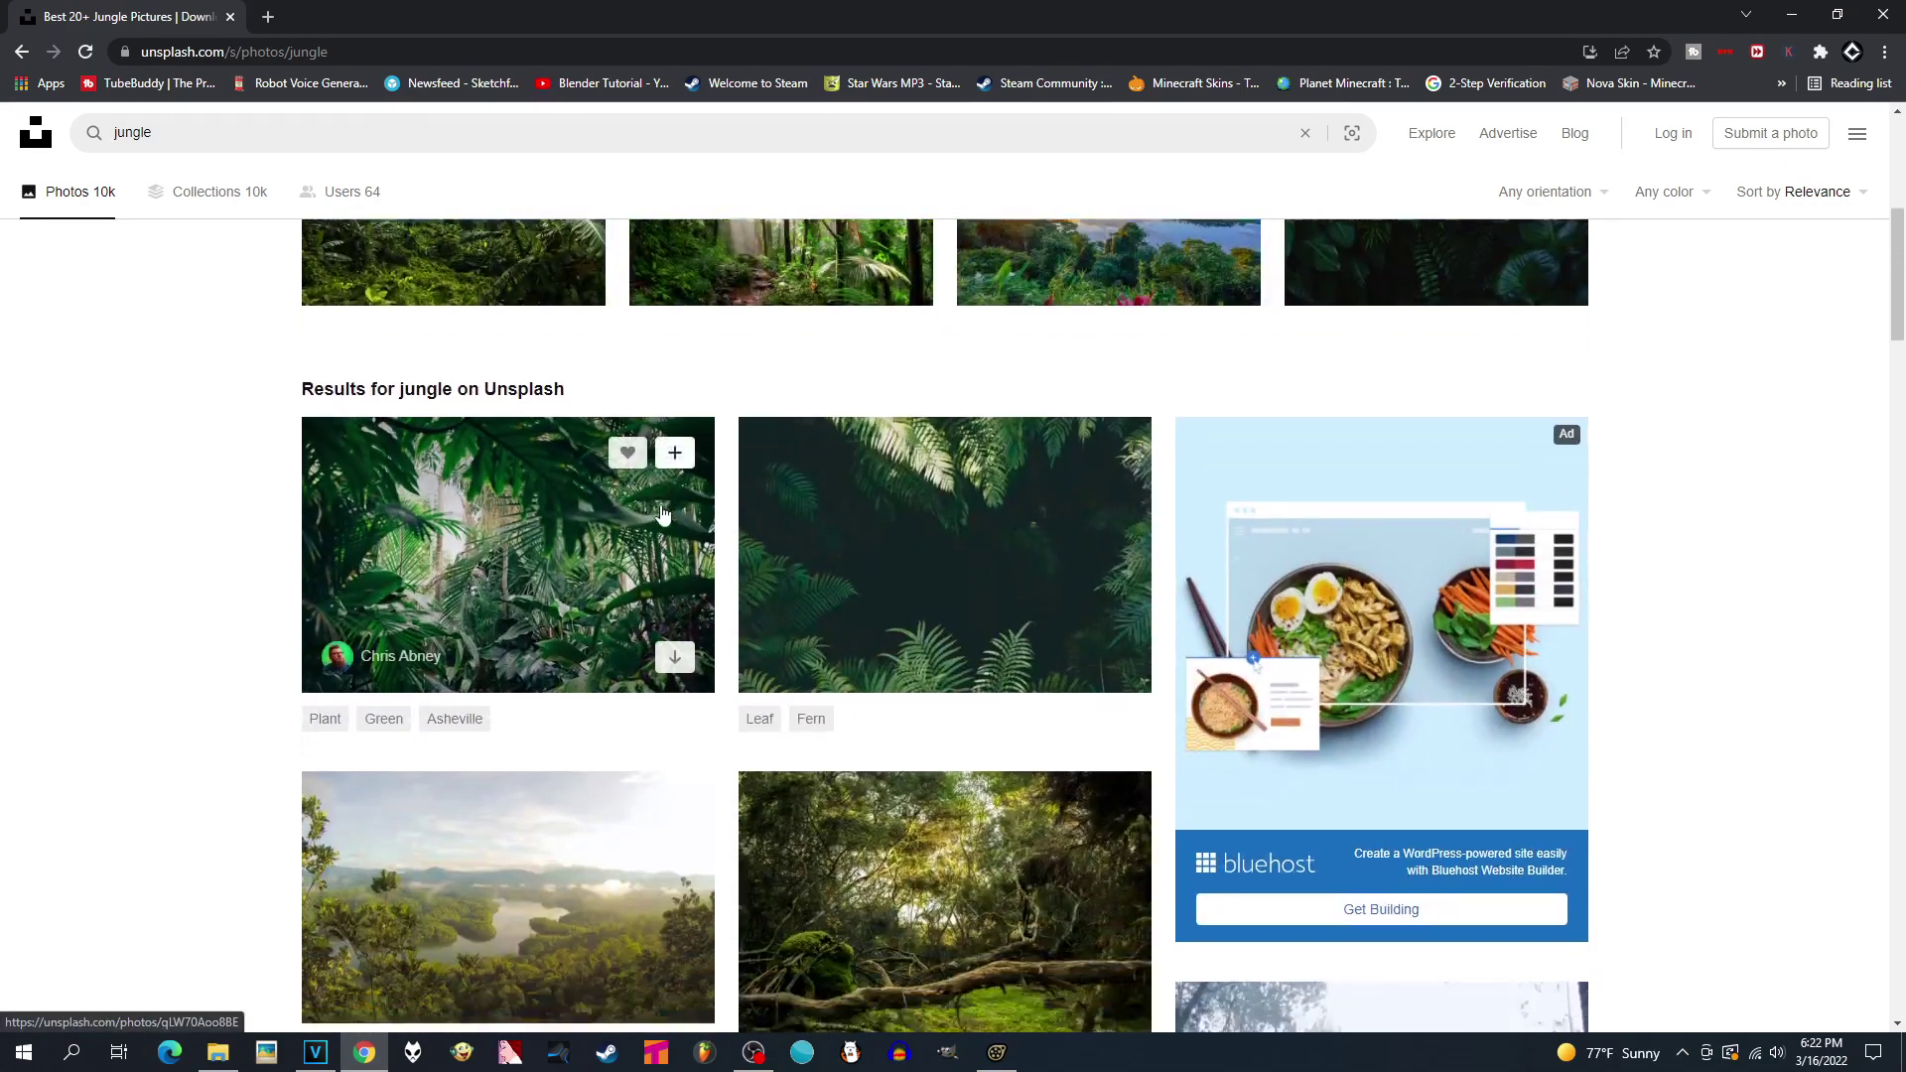
{"action": "scroll", "coordinate": [661, 507], "scroll_direction": "down", "scroll_amount": 9}
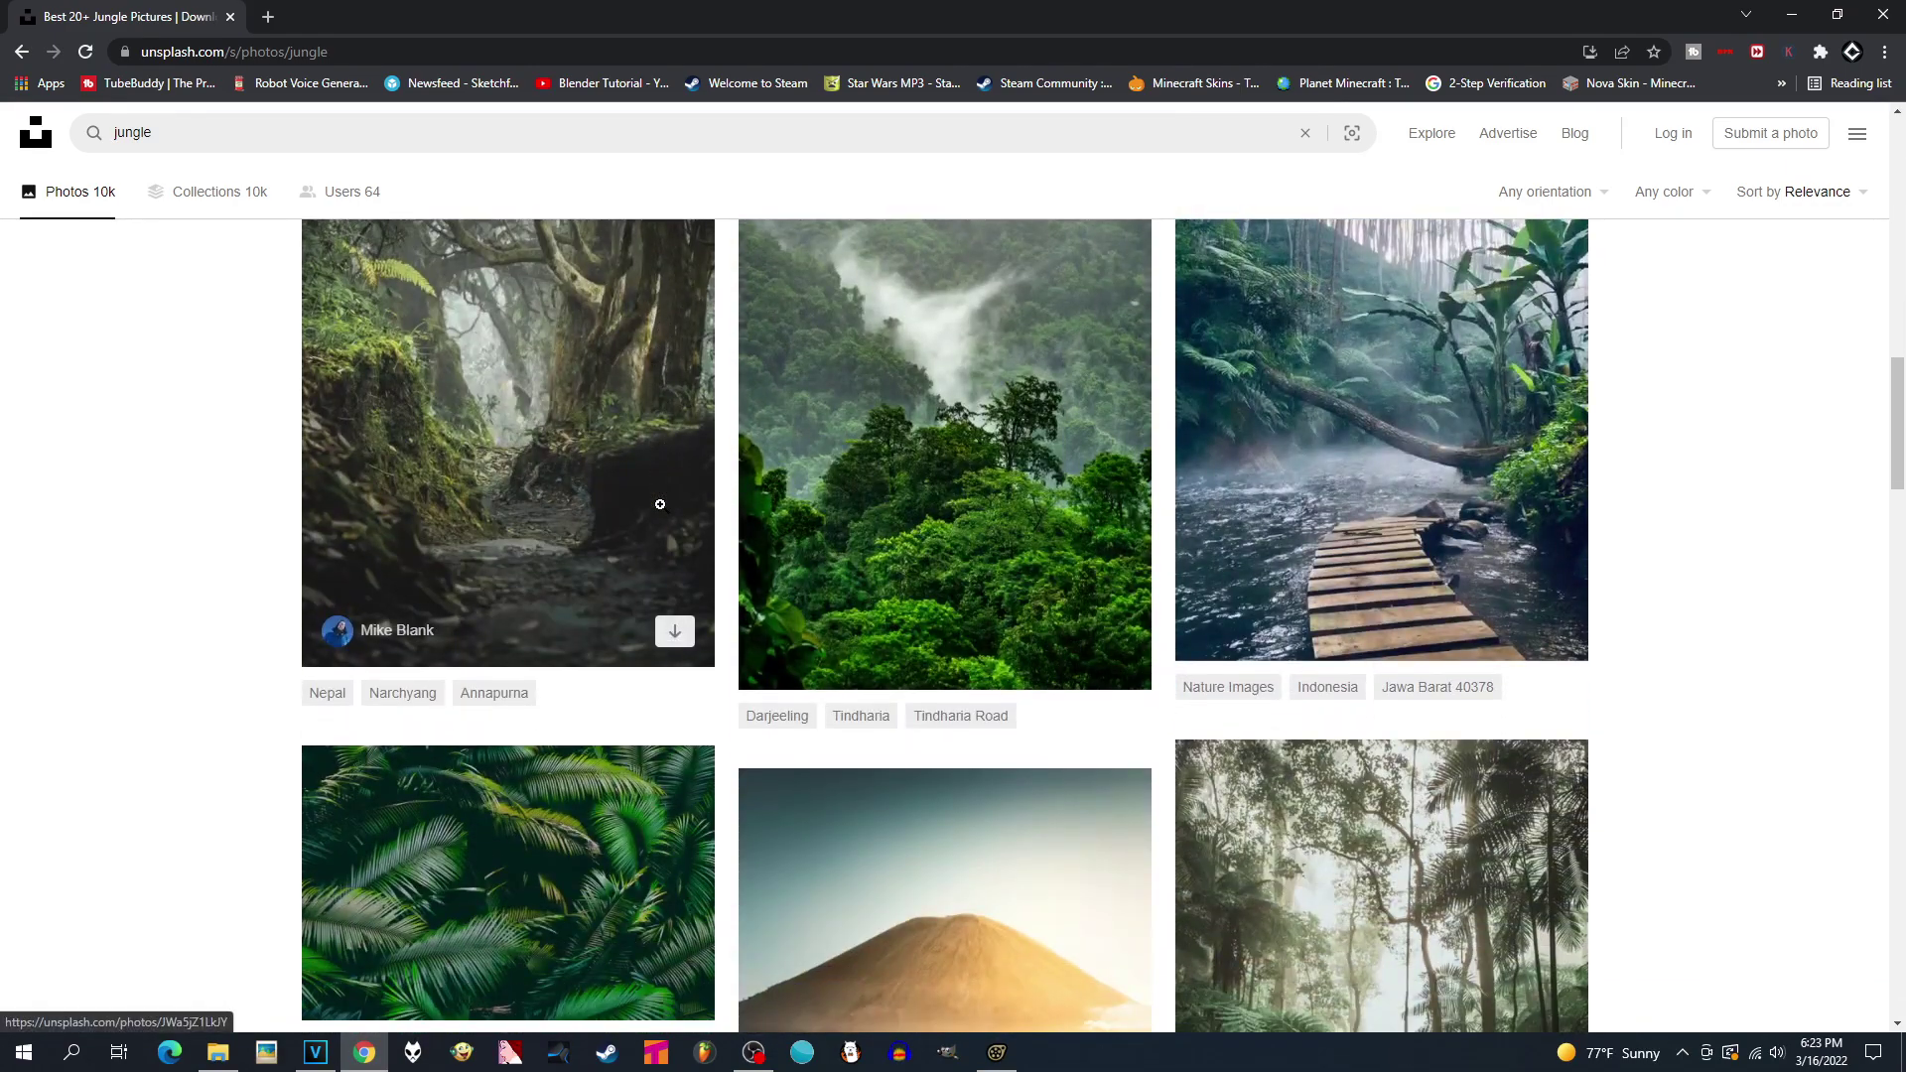
{"action": "scroll", "coordinate": [664, 512], "scroll_direction": "down", "scroll_amount": 4}
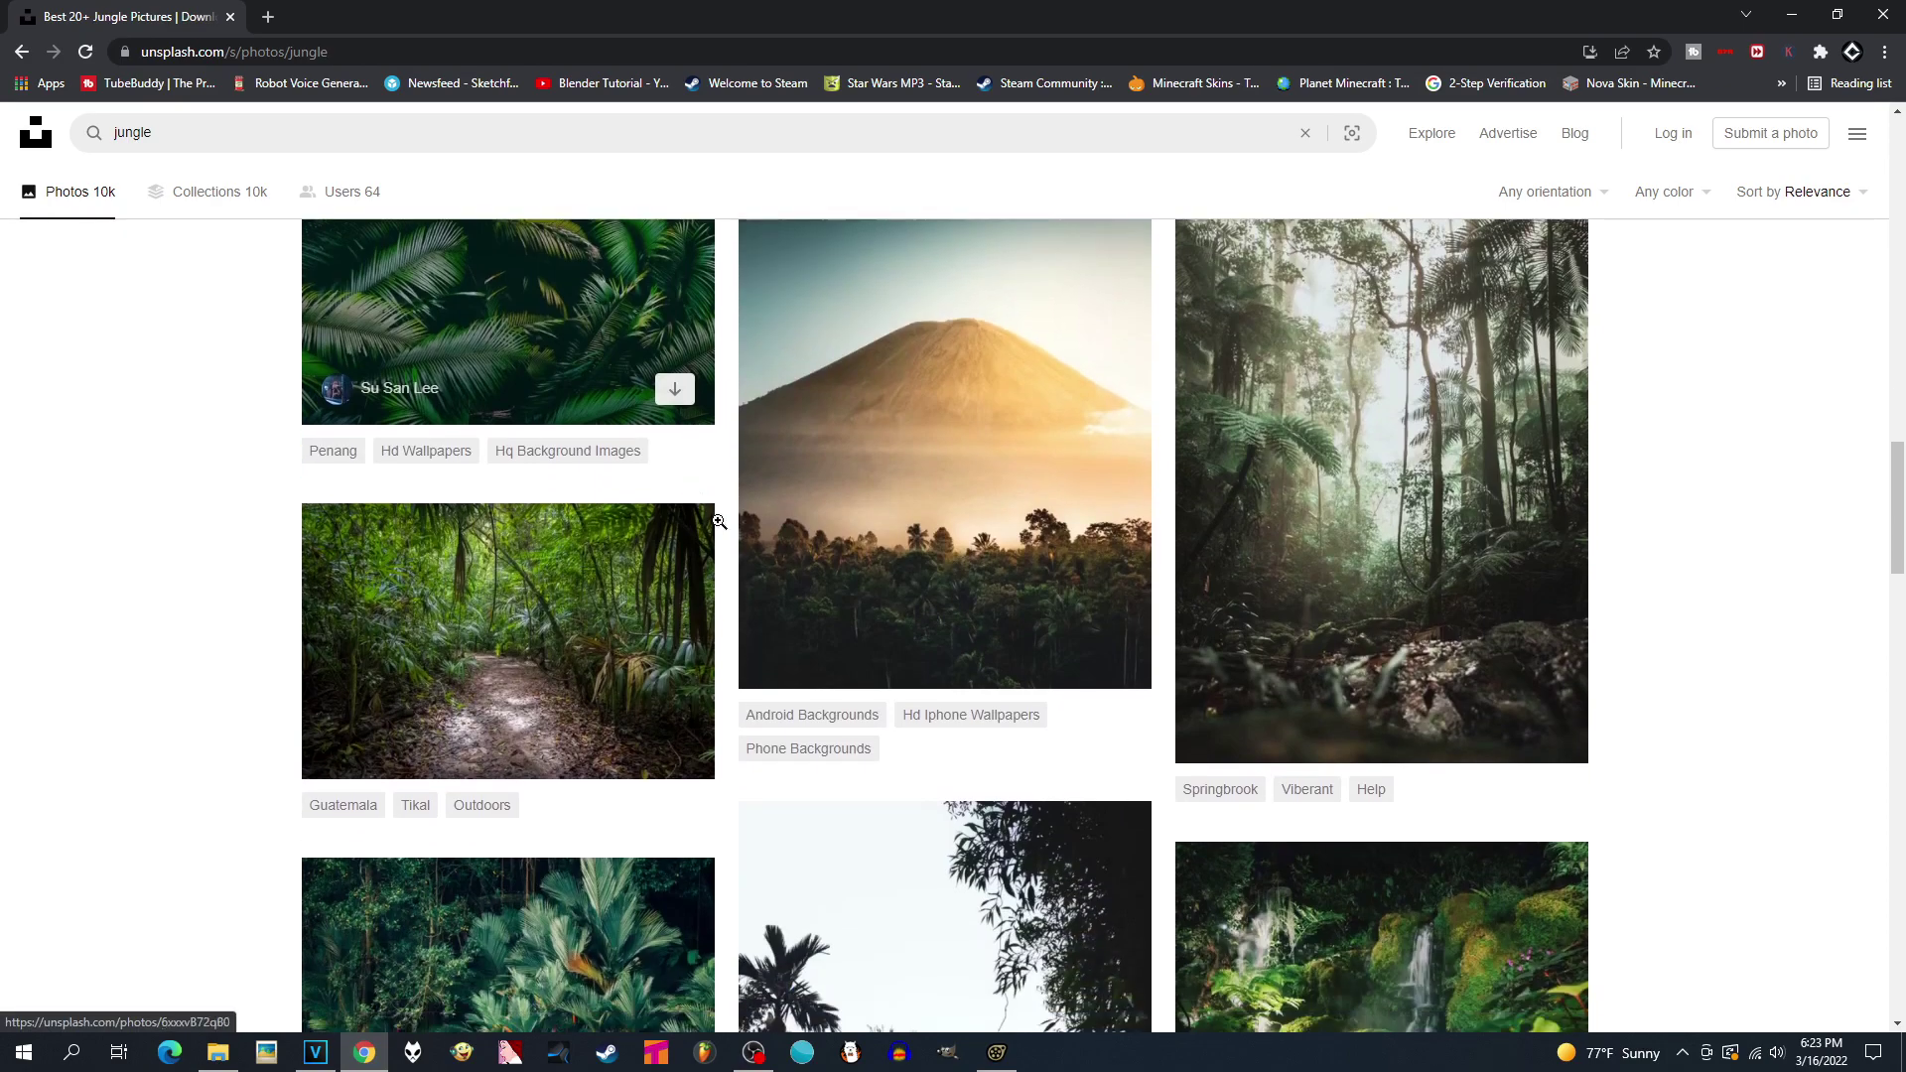
{"action": "scroll", "coordinate": [838, 542], "scroll_direction": "down", "scroll_amount": 5}
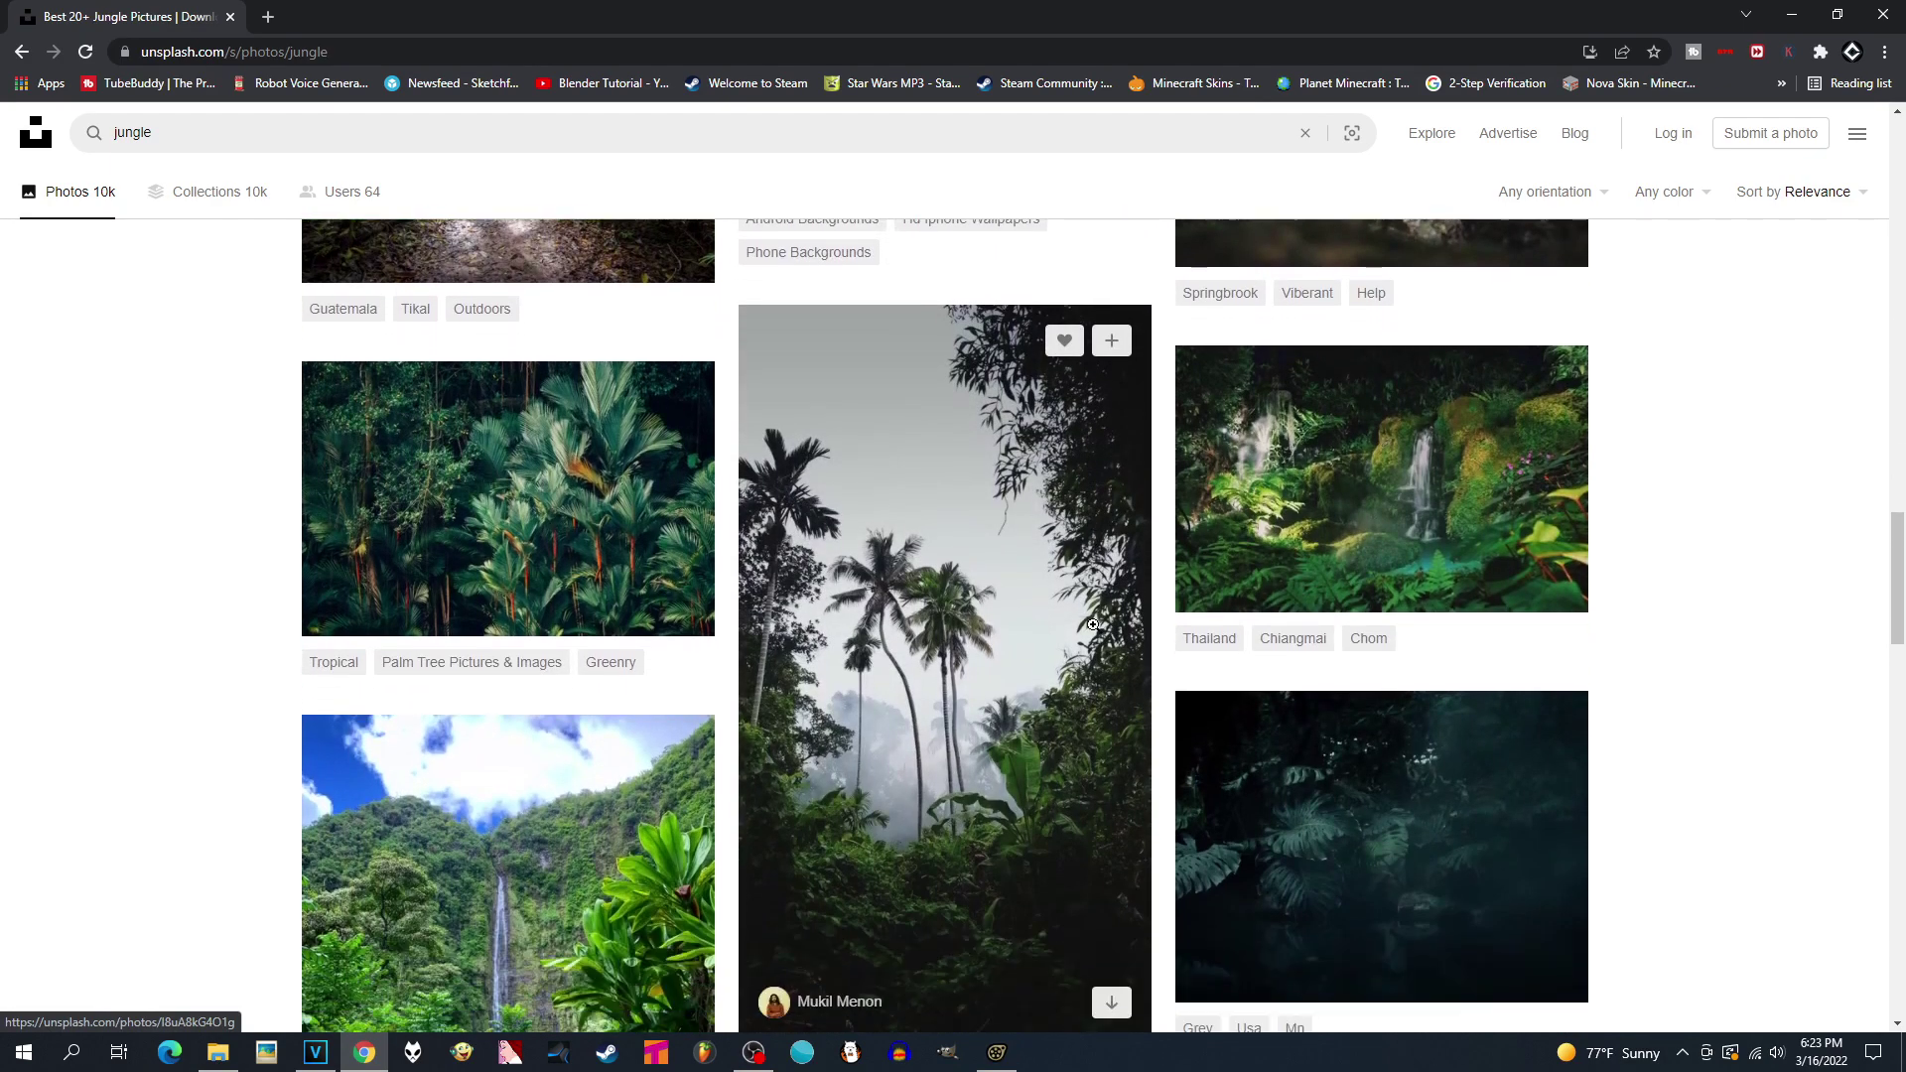
{"action": "scroll", "coordinate": [1093, 625], "scroll_direction": "down", "scroll_amount": 1}
{"action": "left_click", "coordinate": [975, 642]}
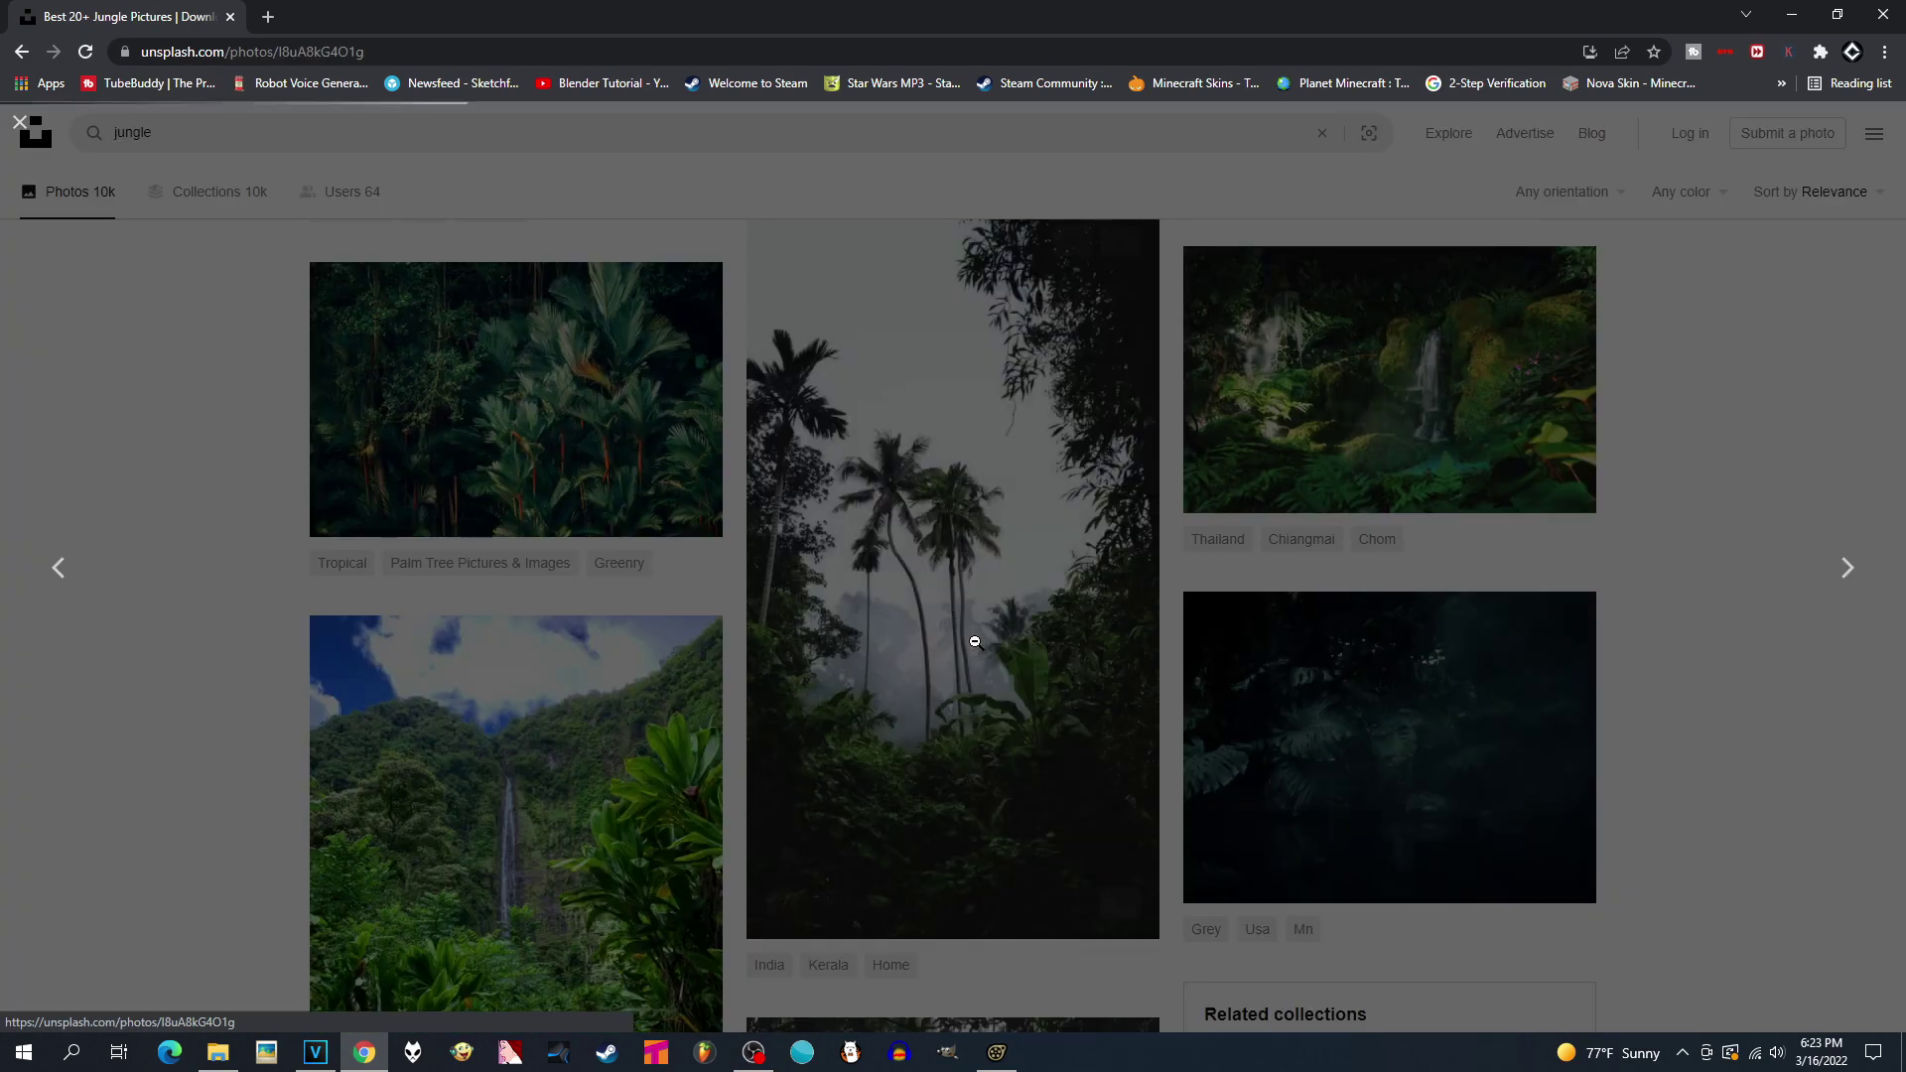
{"action": "left_click", "coordinate": [975, 642]}
{"action": "left_click", "coordinate": [943, 598]}
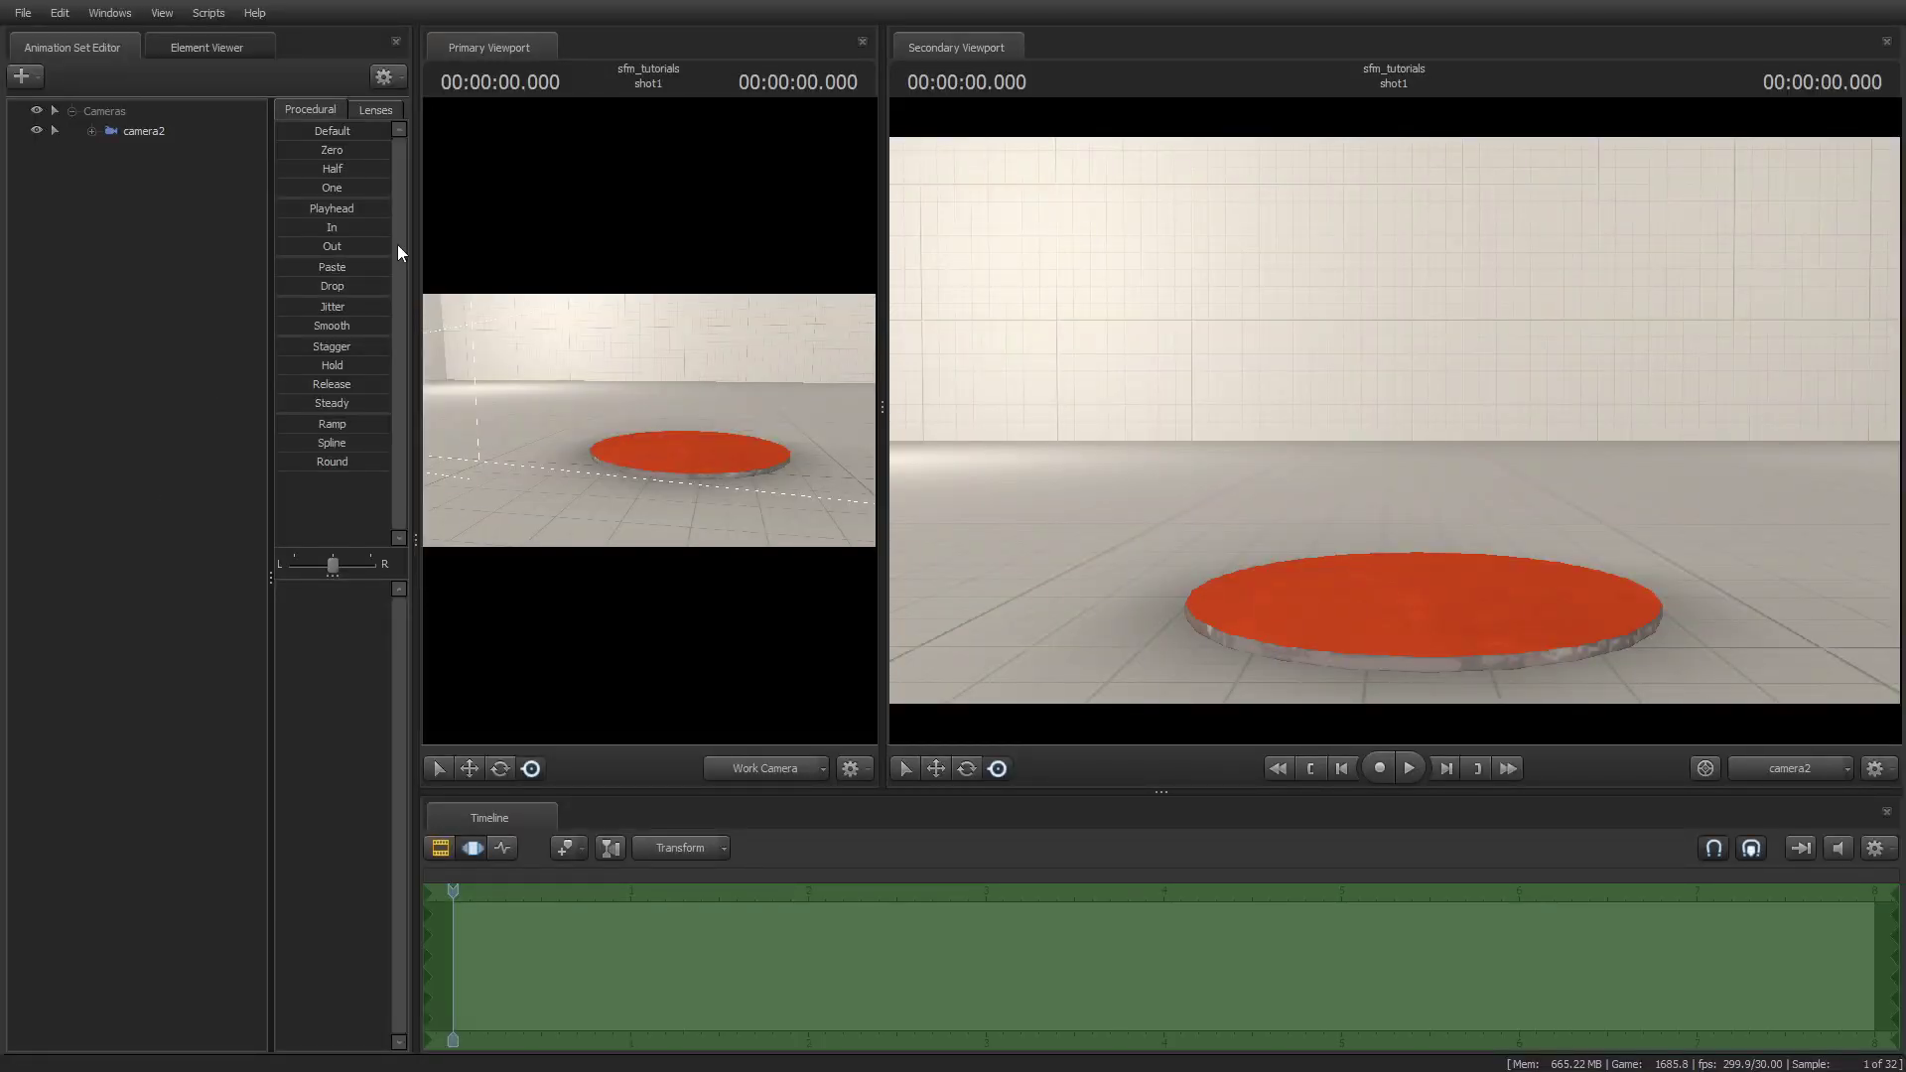
Step: In Source Filmmaker, unload the current map and load hugefogvoid.bsp
{"action": "right_click", "coordinate": [1135, 403]}
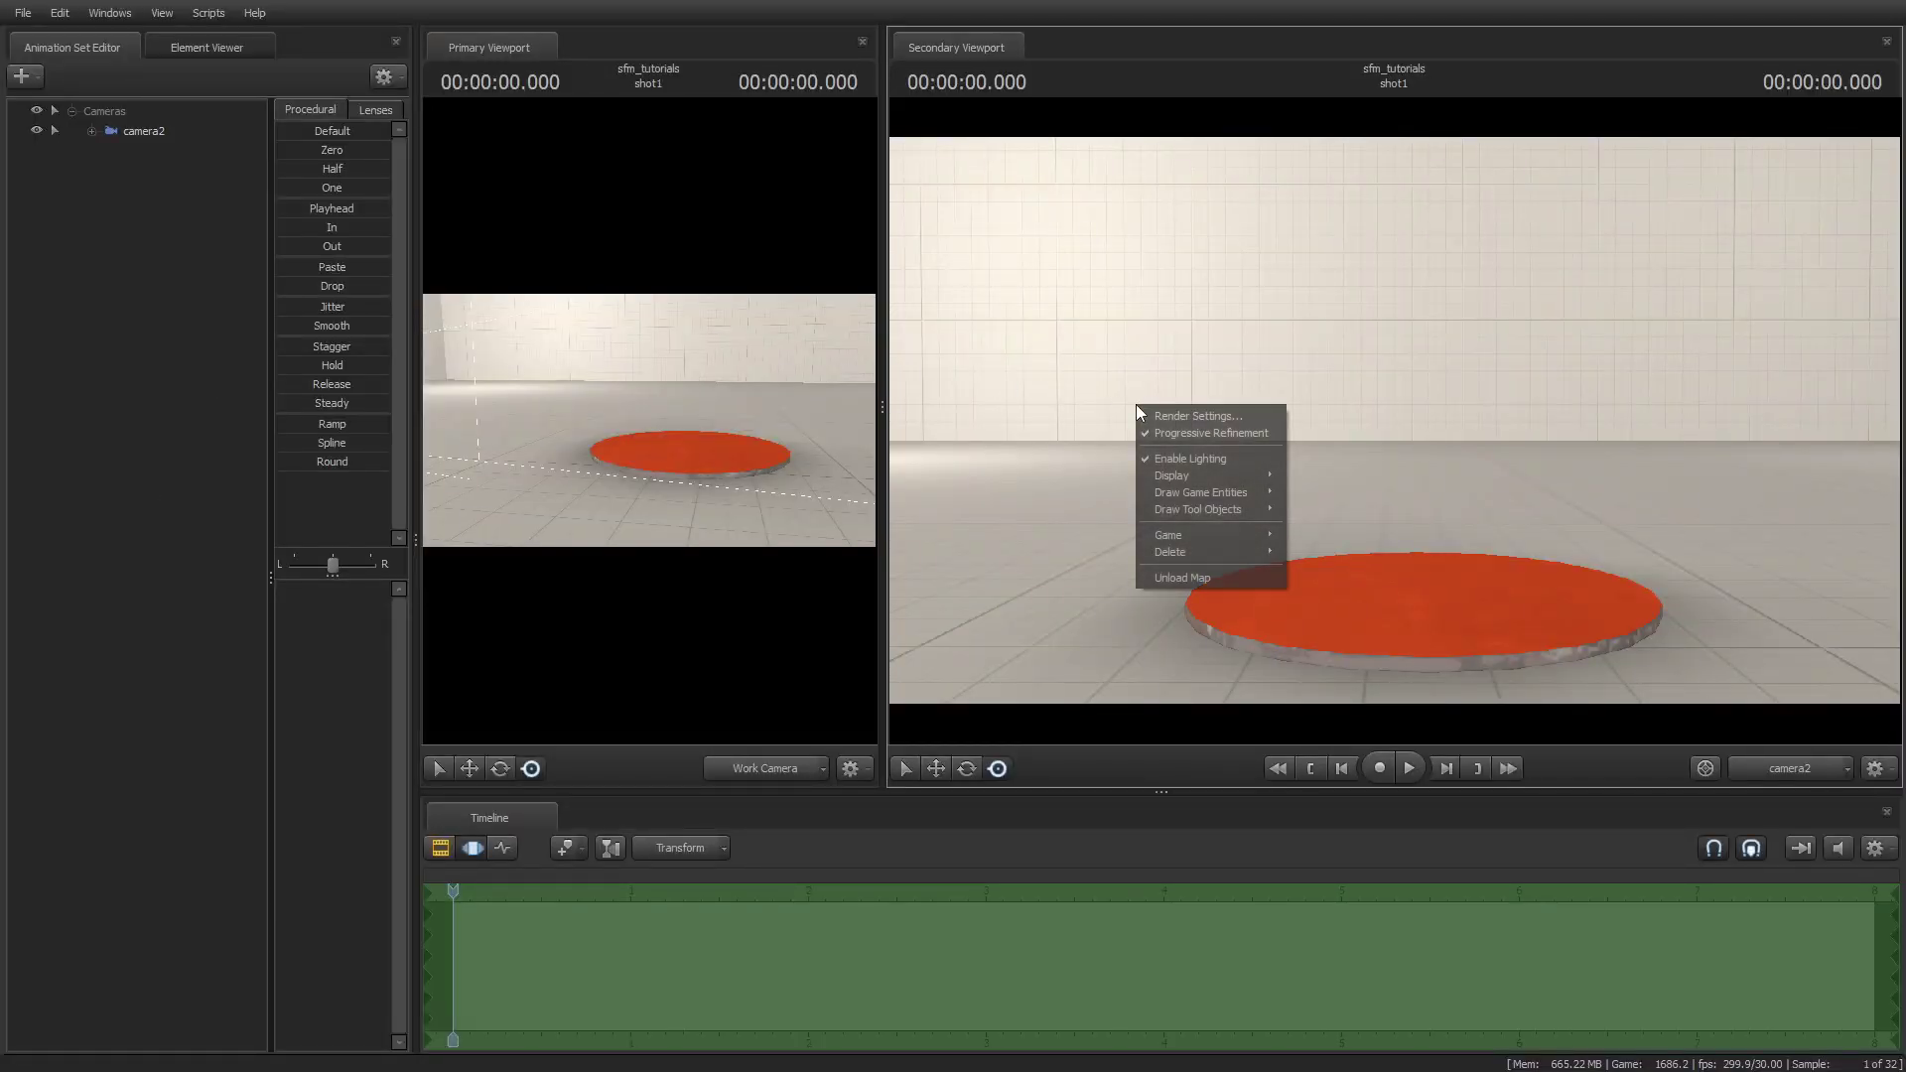
{"action": "left_click", "coordinate": [1181, 578]}
{"action": "right_click", "coordinate": [1208, 527]}
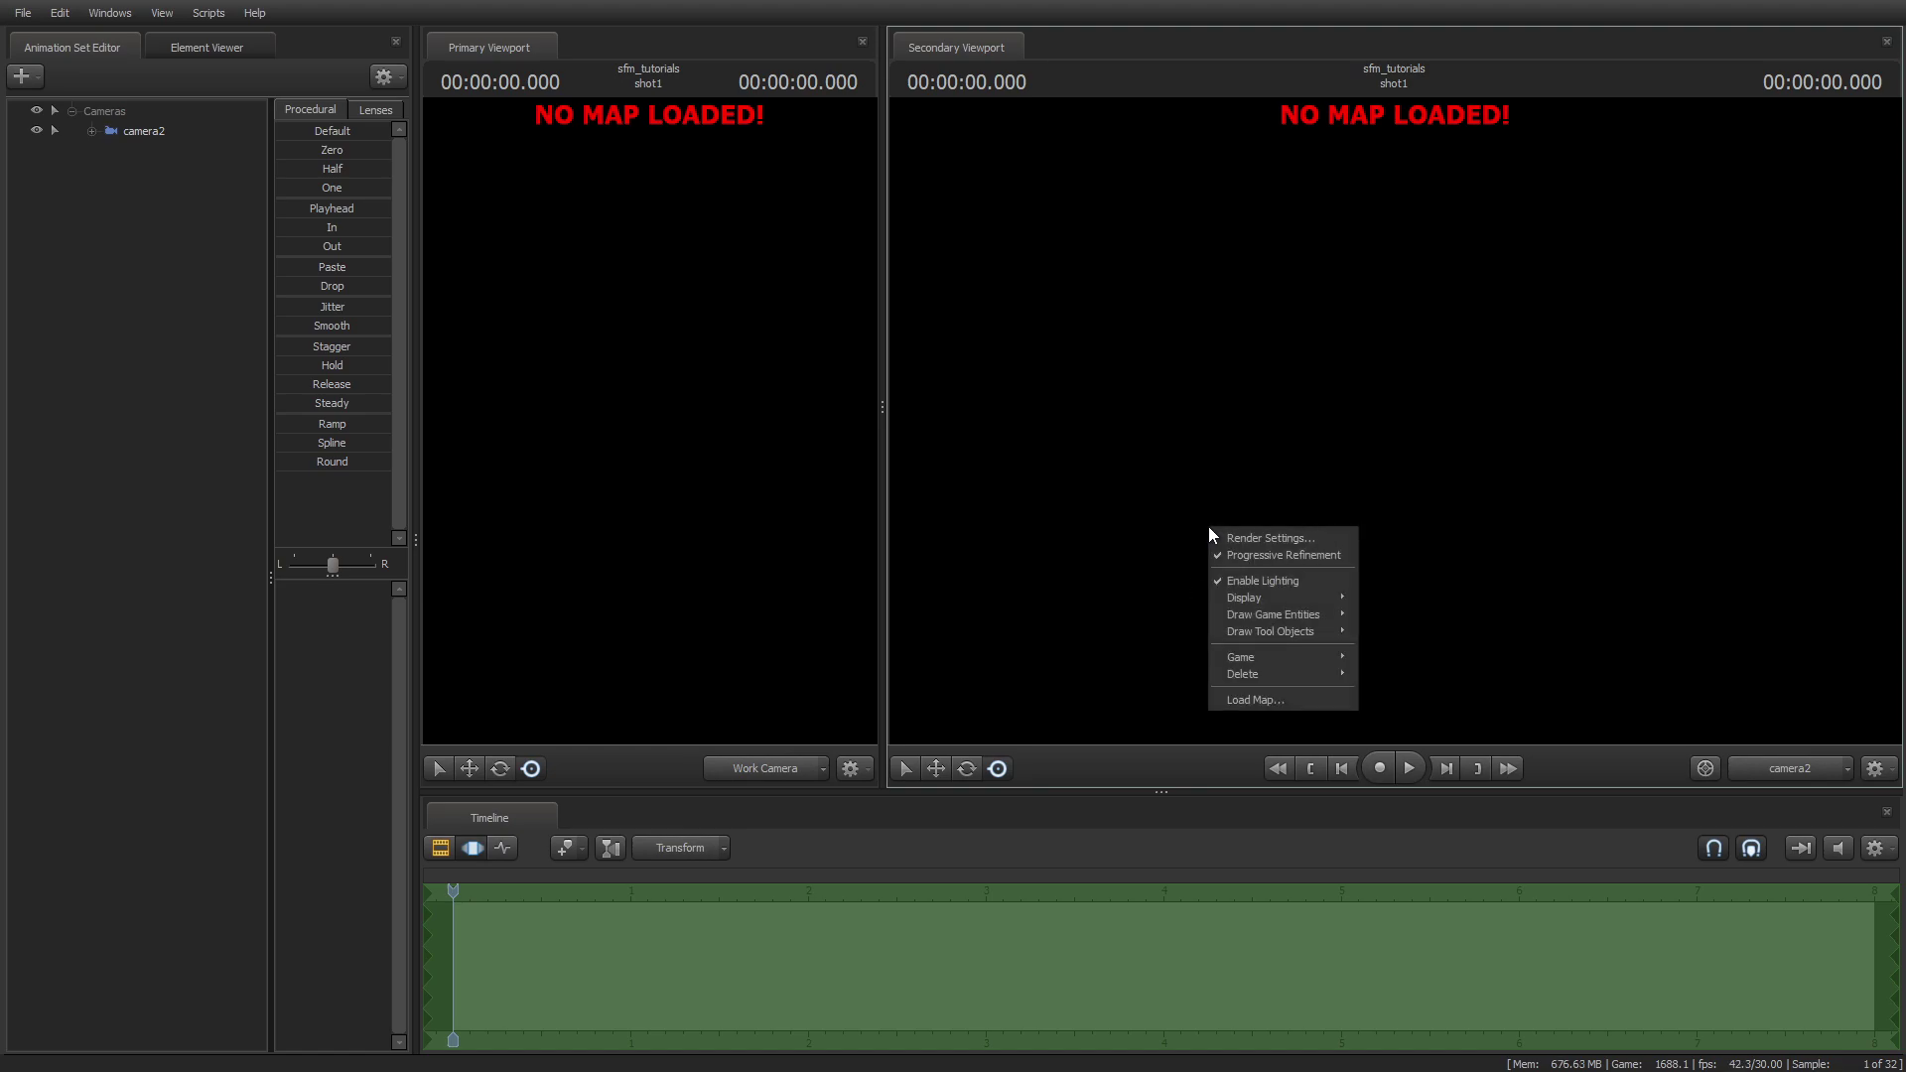
{"action": "left_click", "coordinate": [1252, 701]}
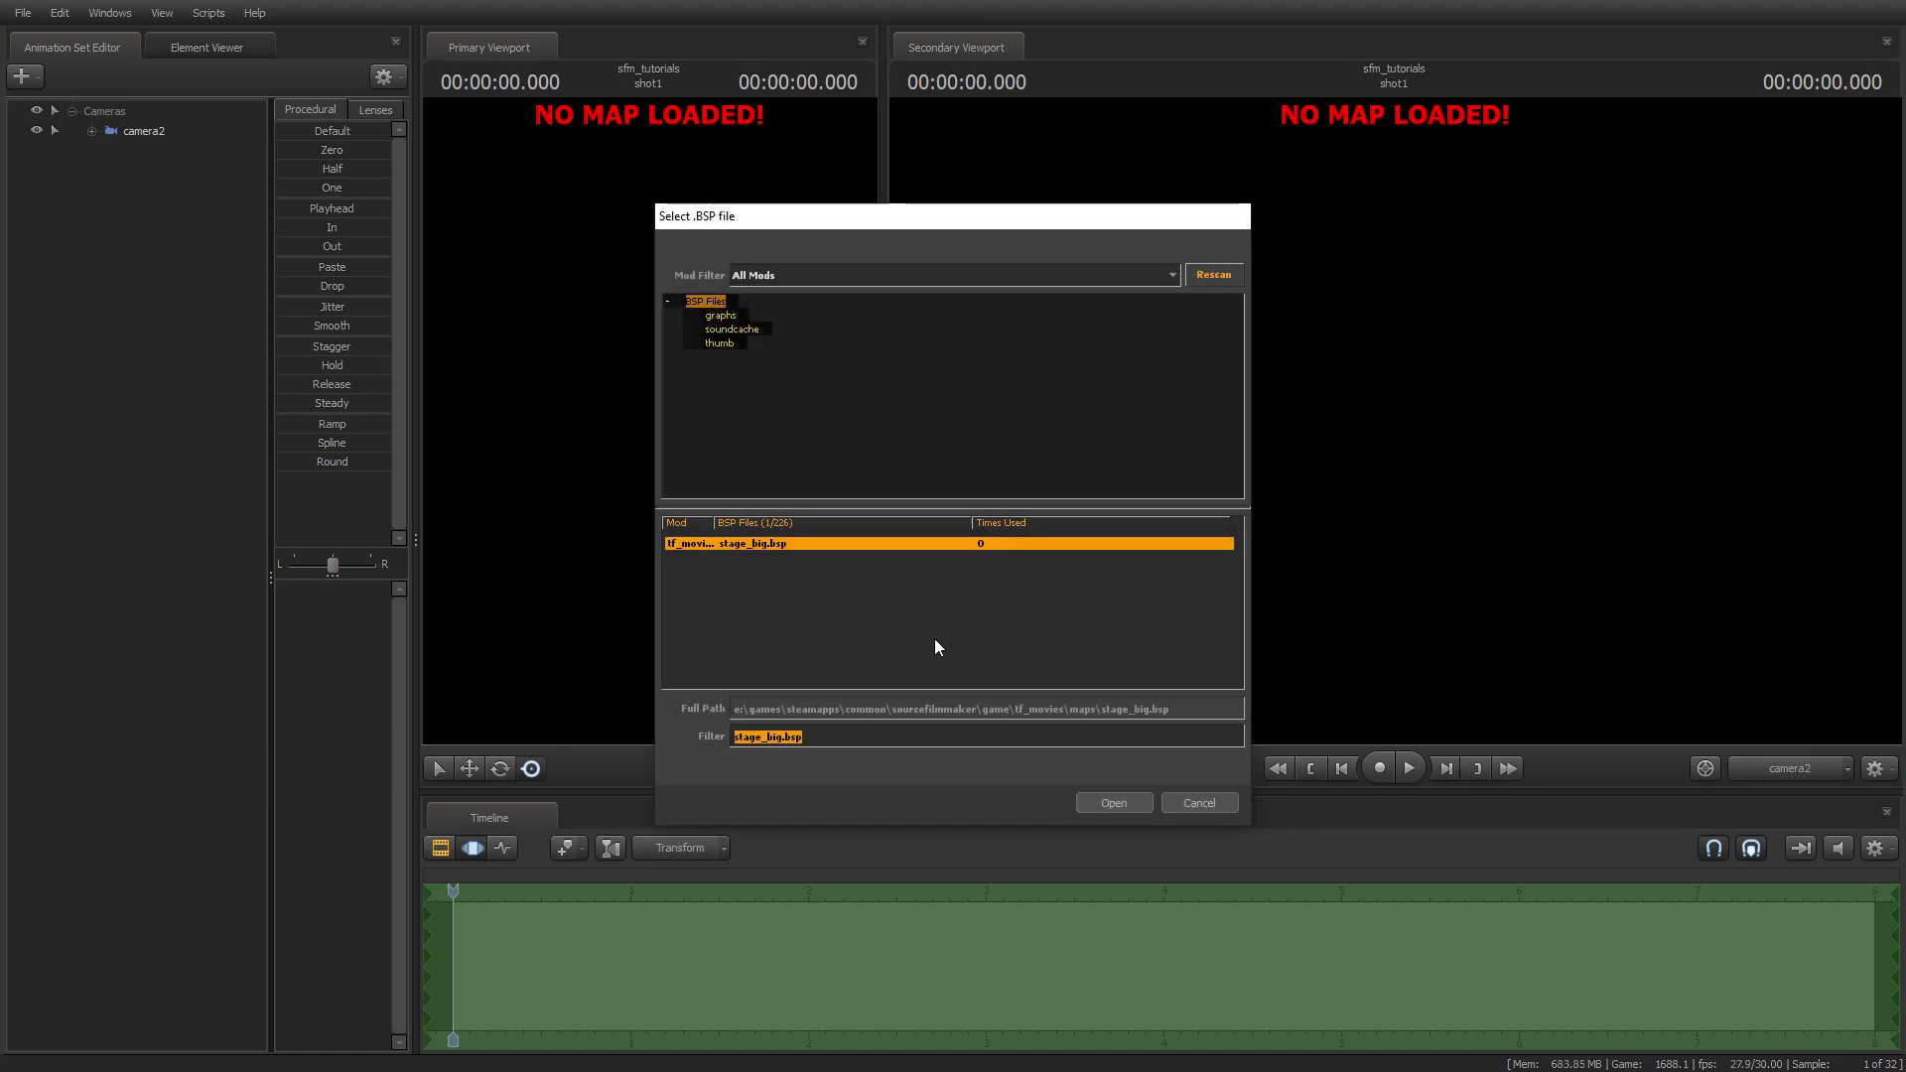
{"action": "type", "text": "fog"}
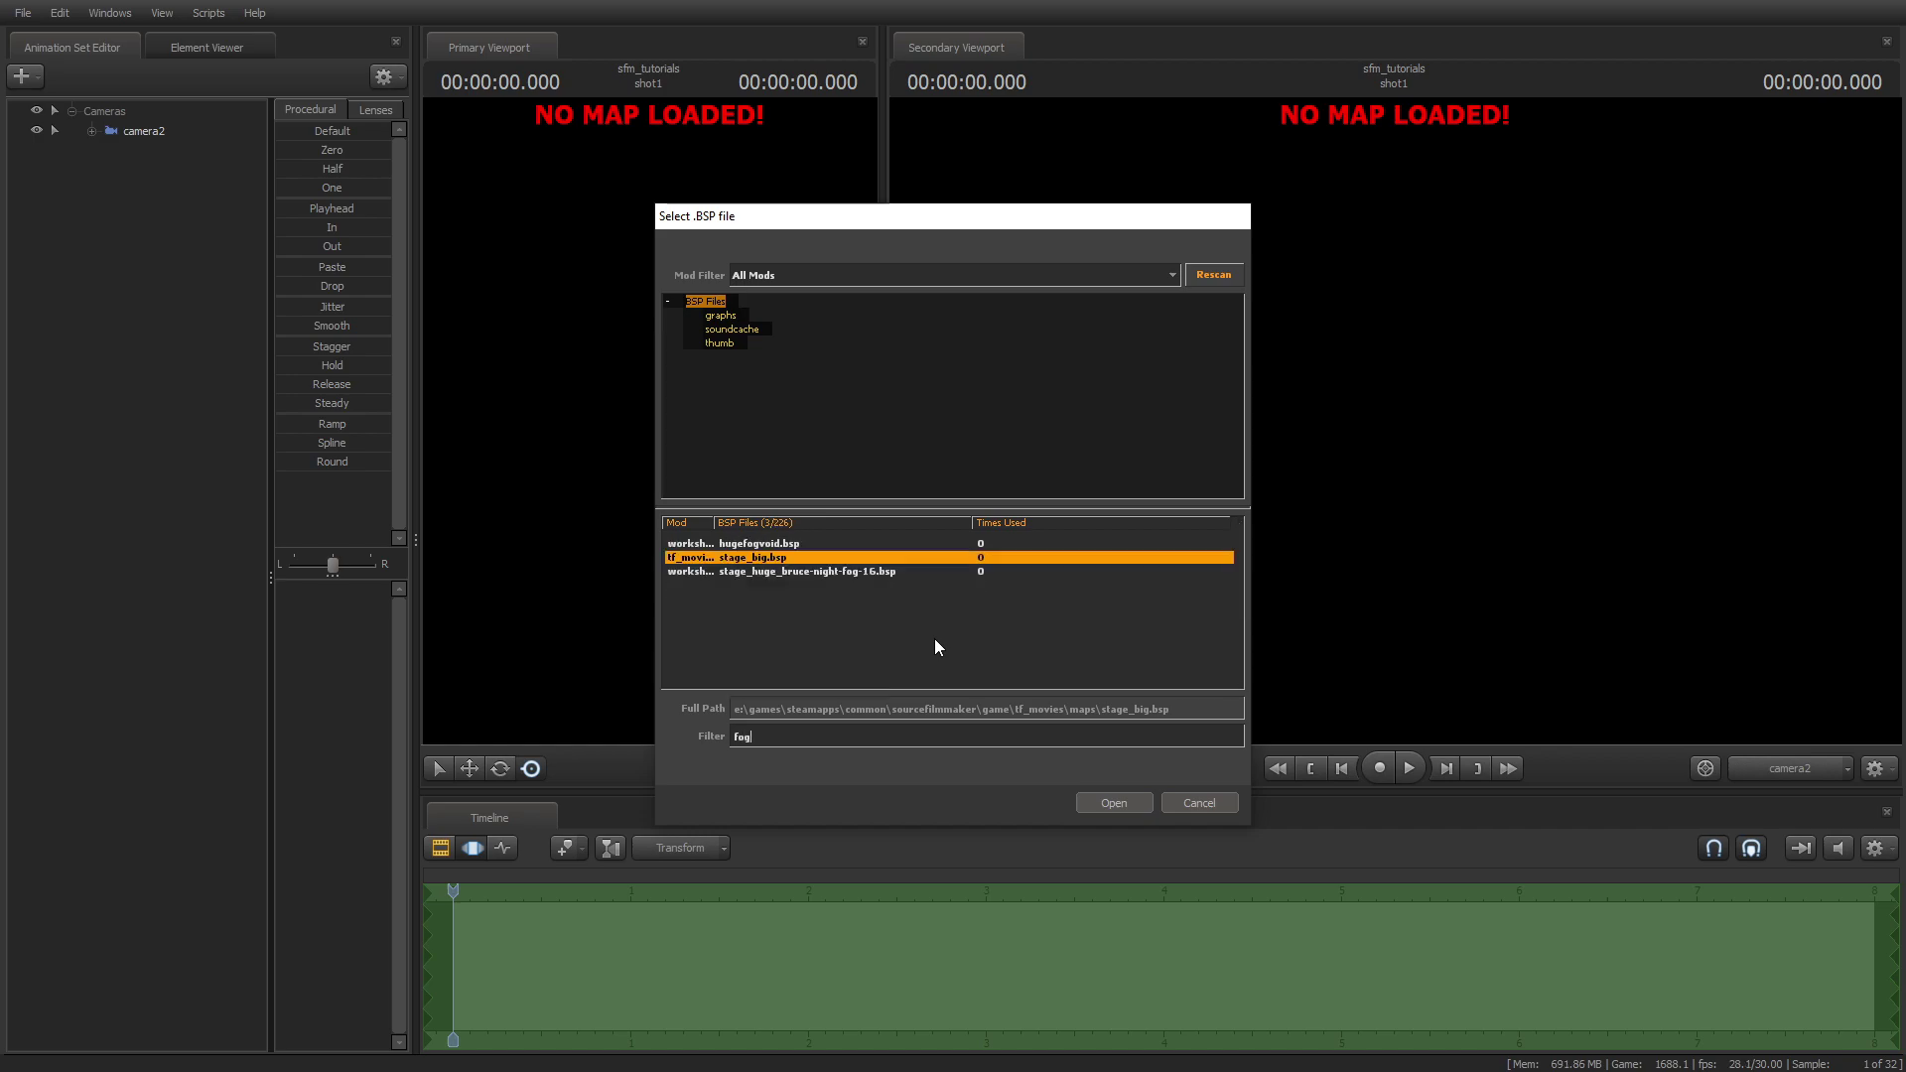
{"action": "left_click", "coordinate": [768, 543]}
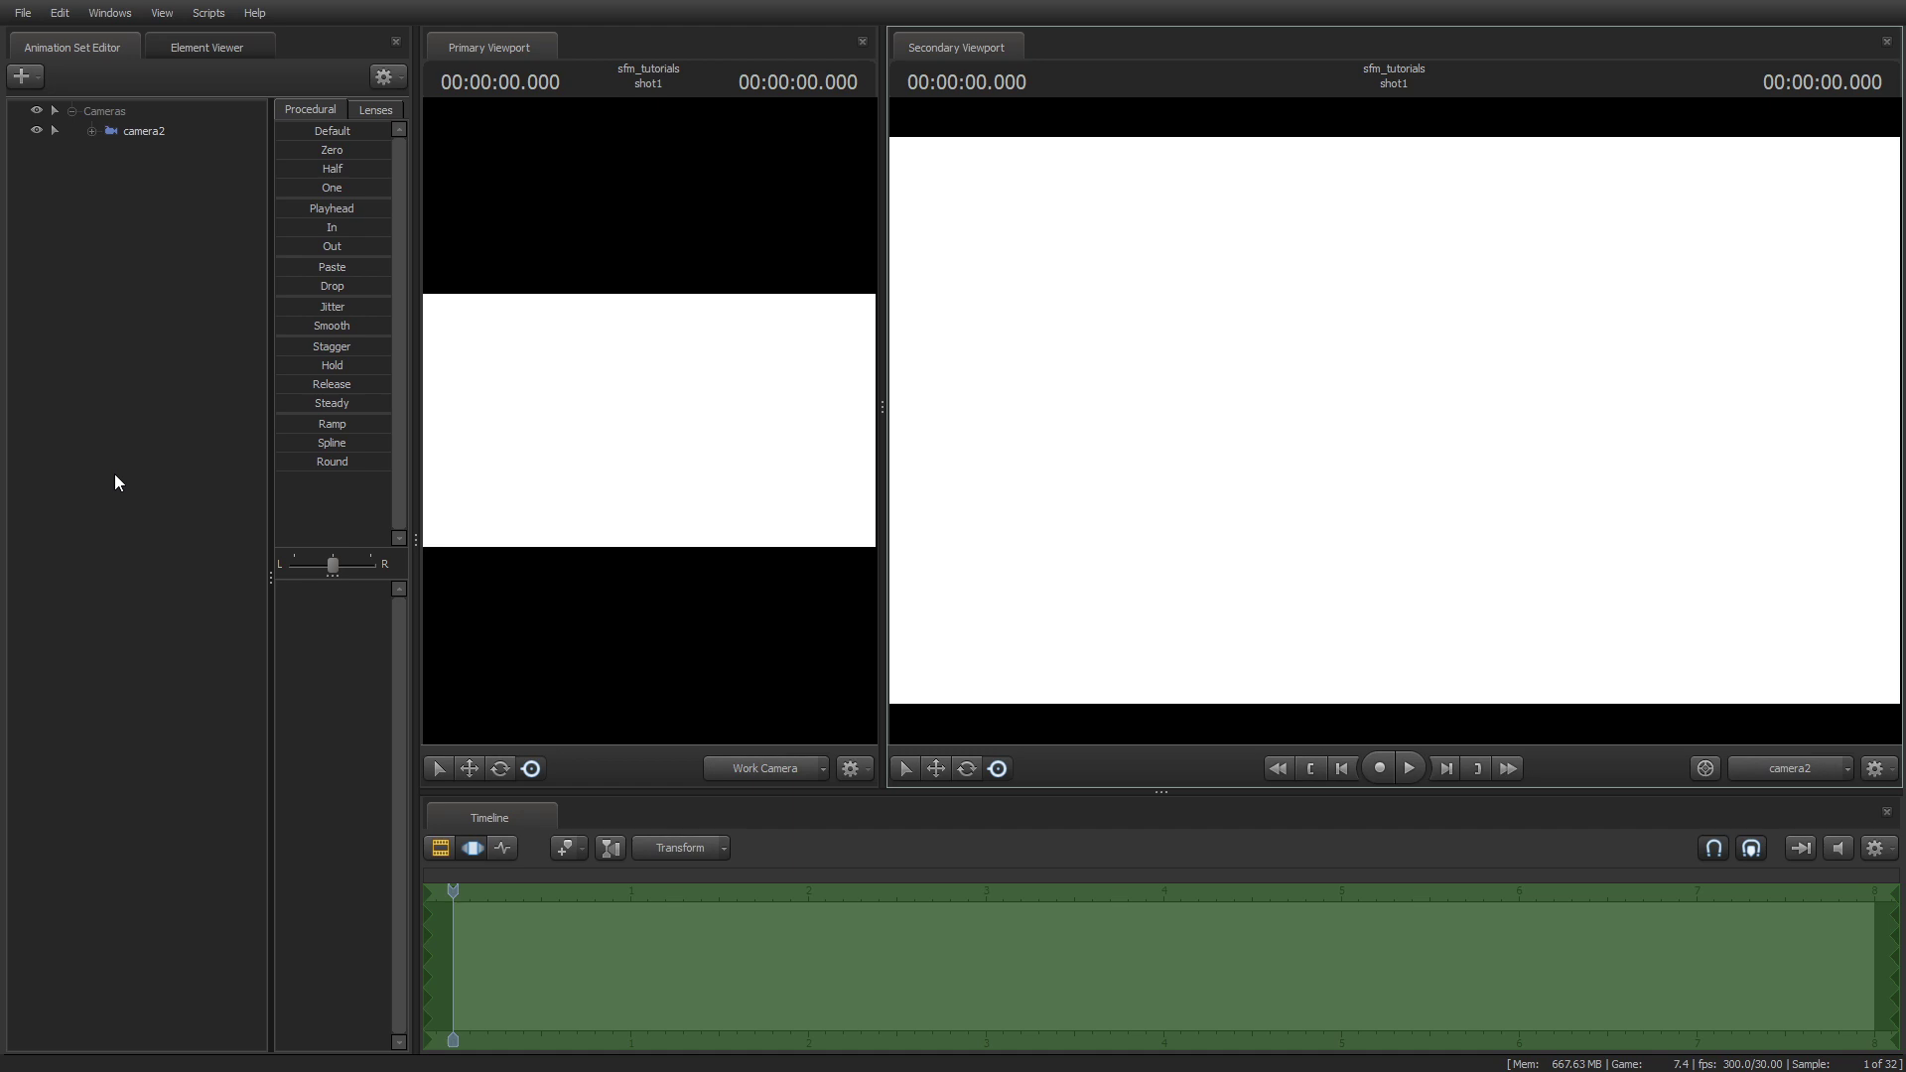
Step: Start creating an animation set for a new model, filtering the usermod models by "jungle"
{"action": "right_click", "coordinate": [153, 221]}
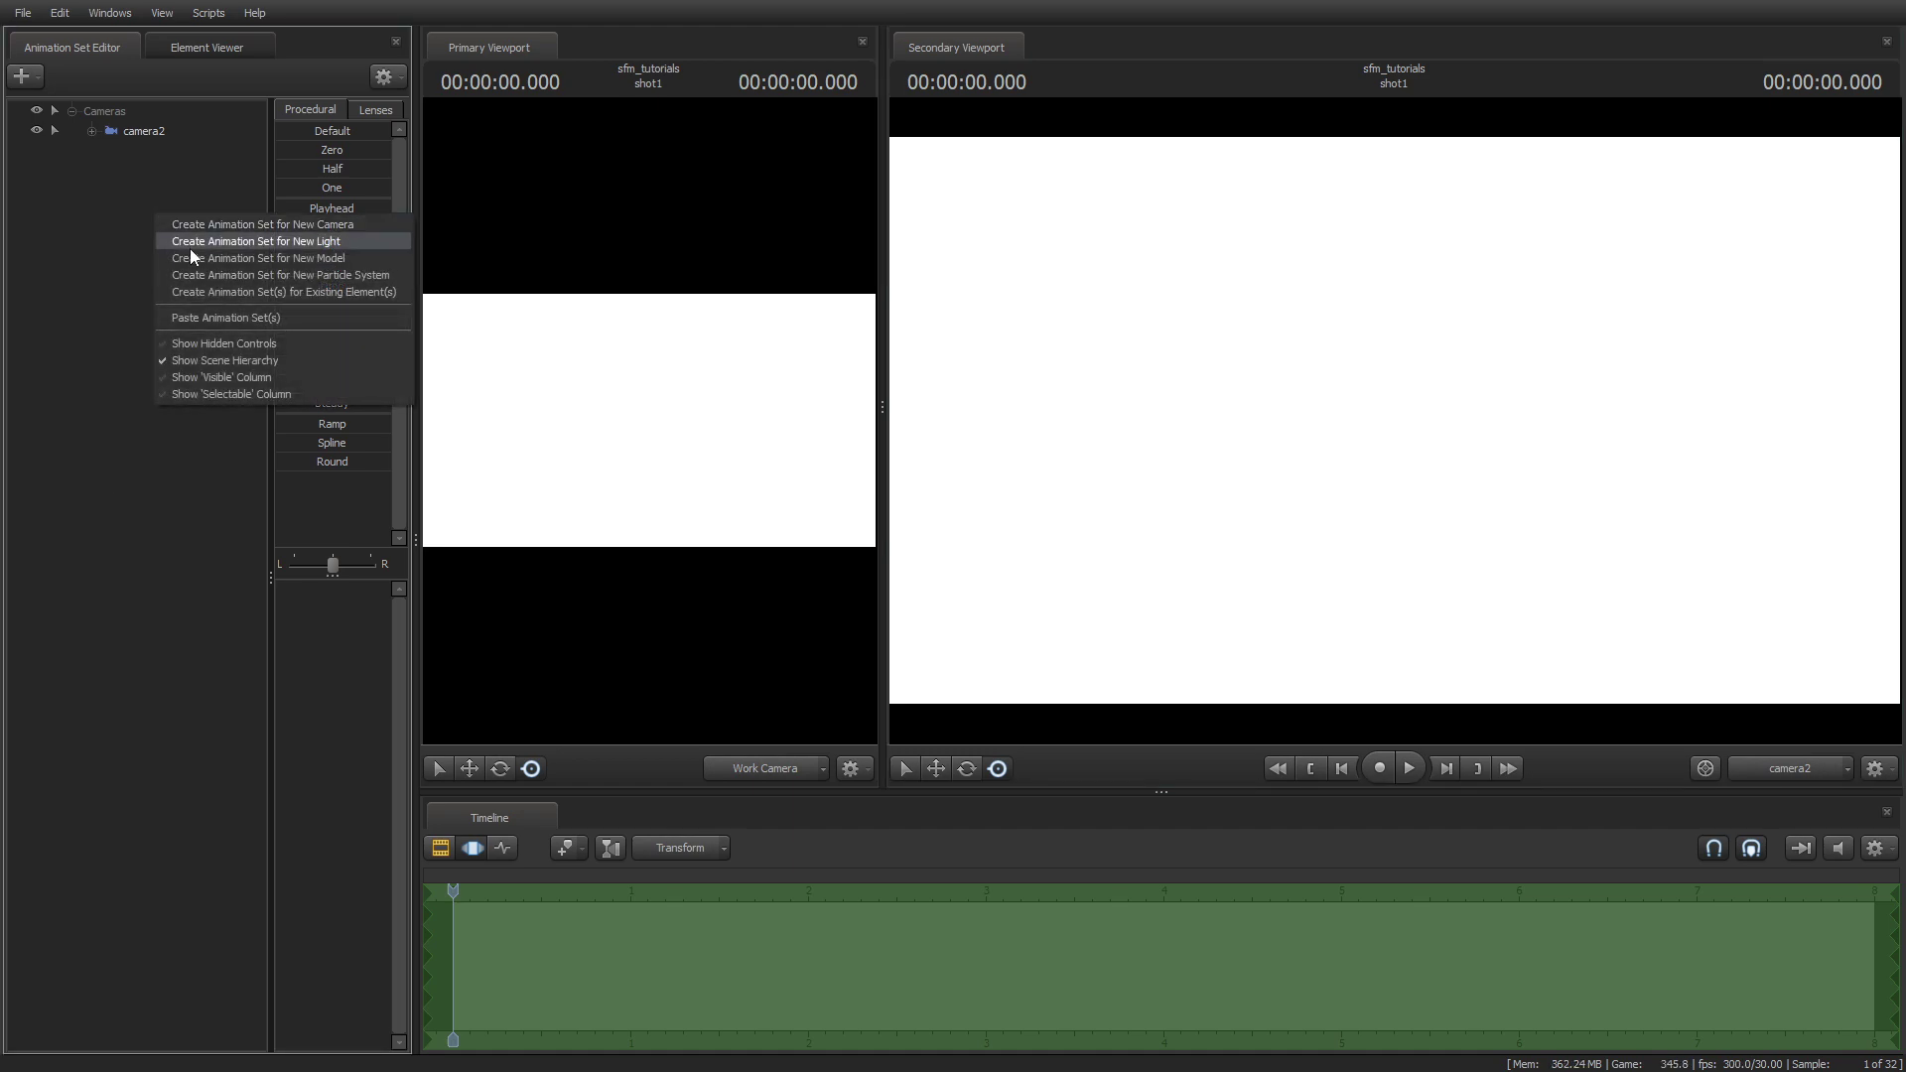
{"action": "left_click", "coordinate": [193, 262]}
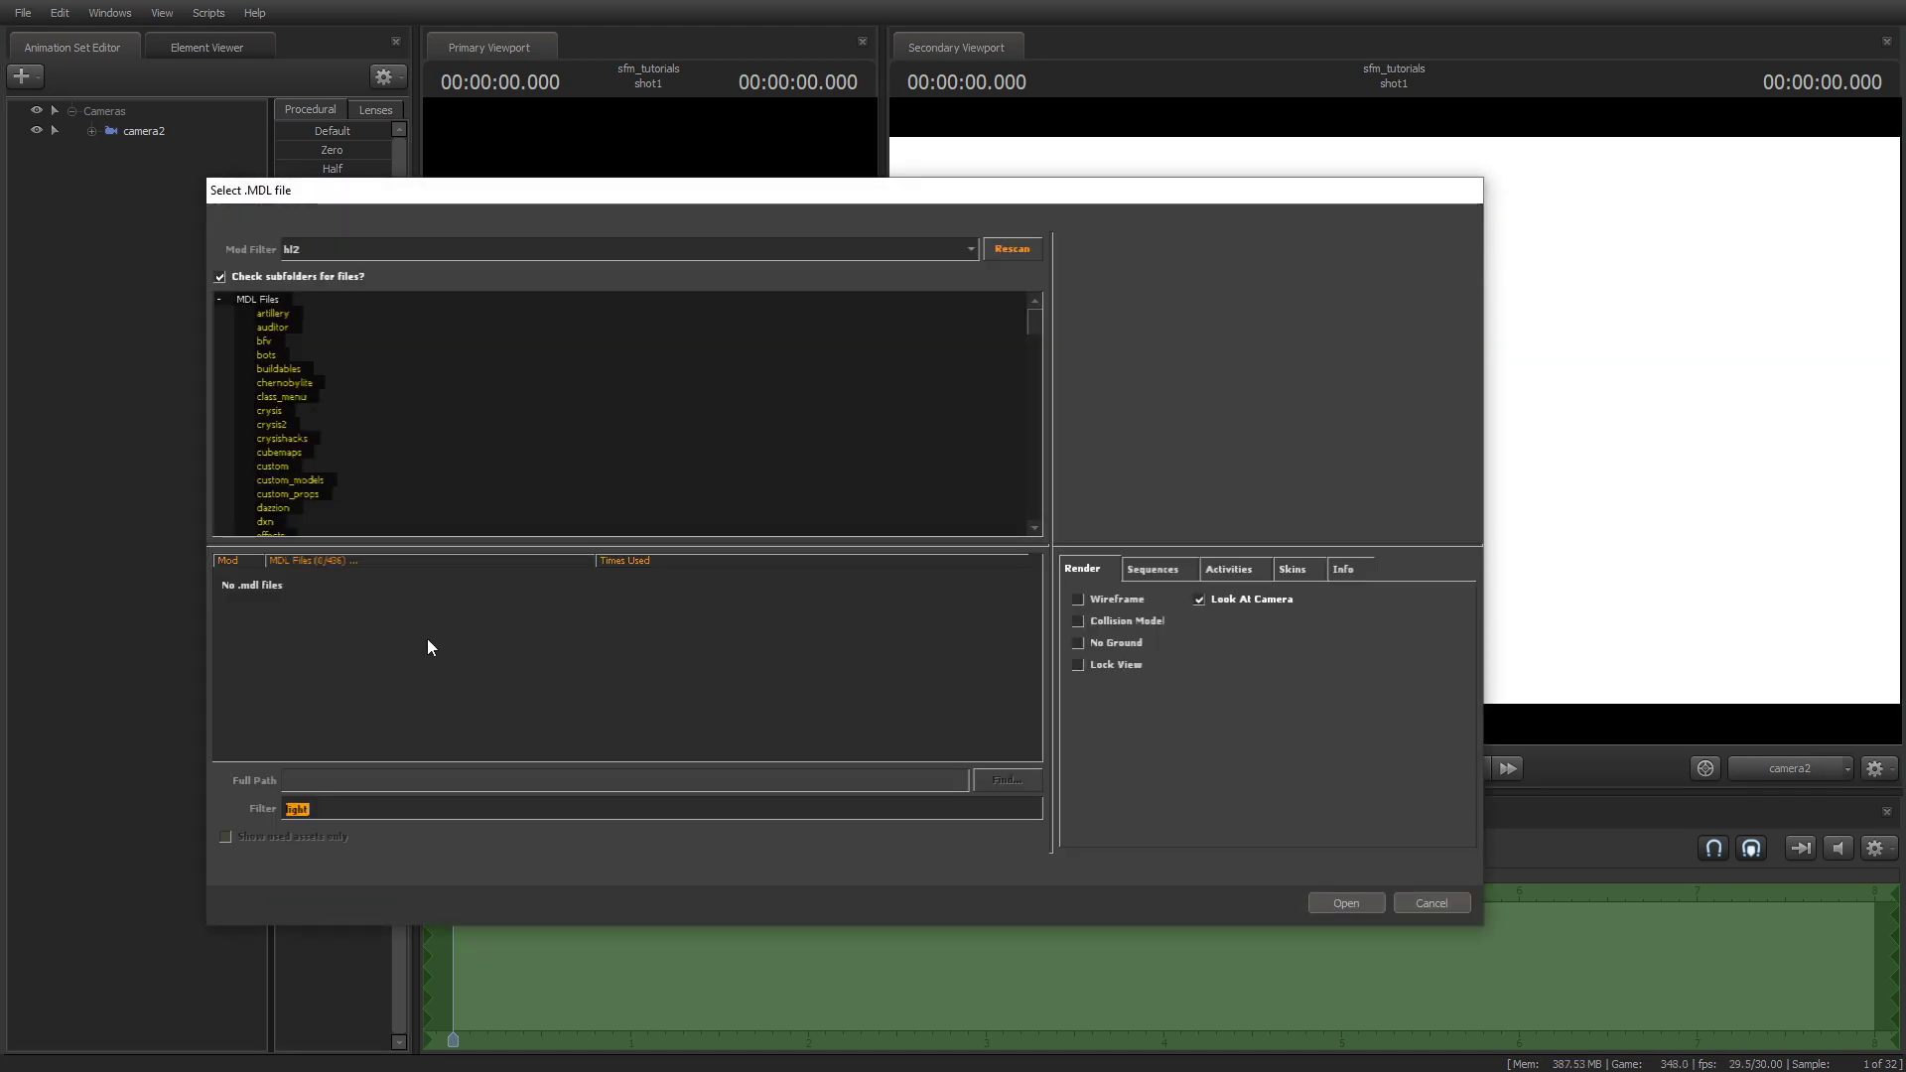
{"action": "type", "text": "jungle"}
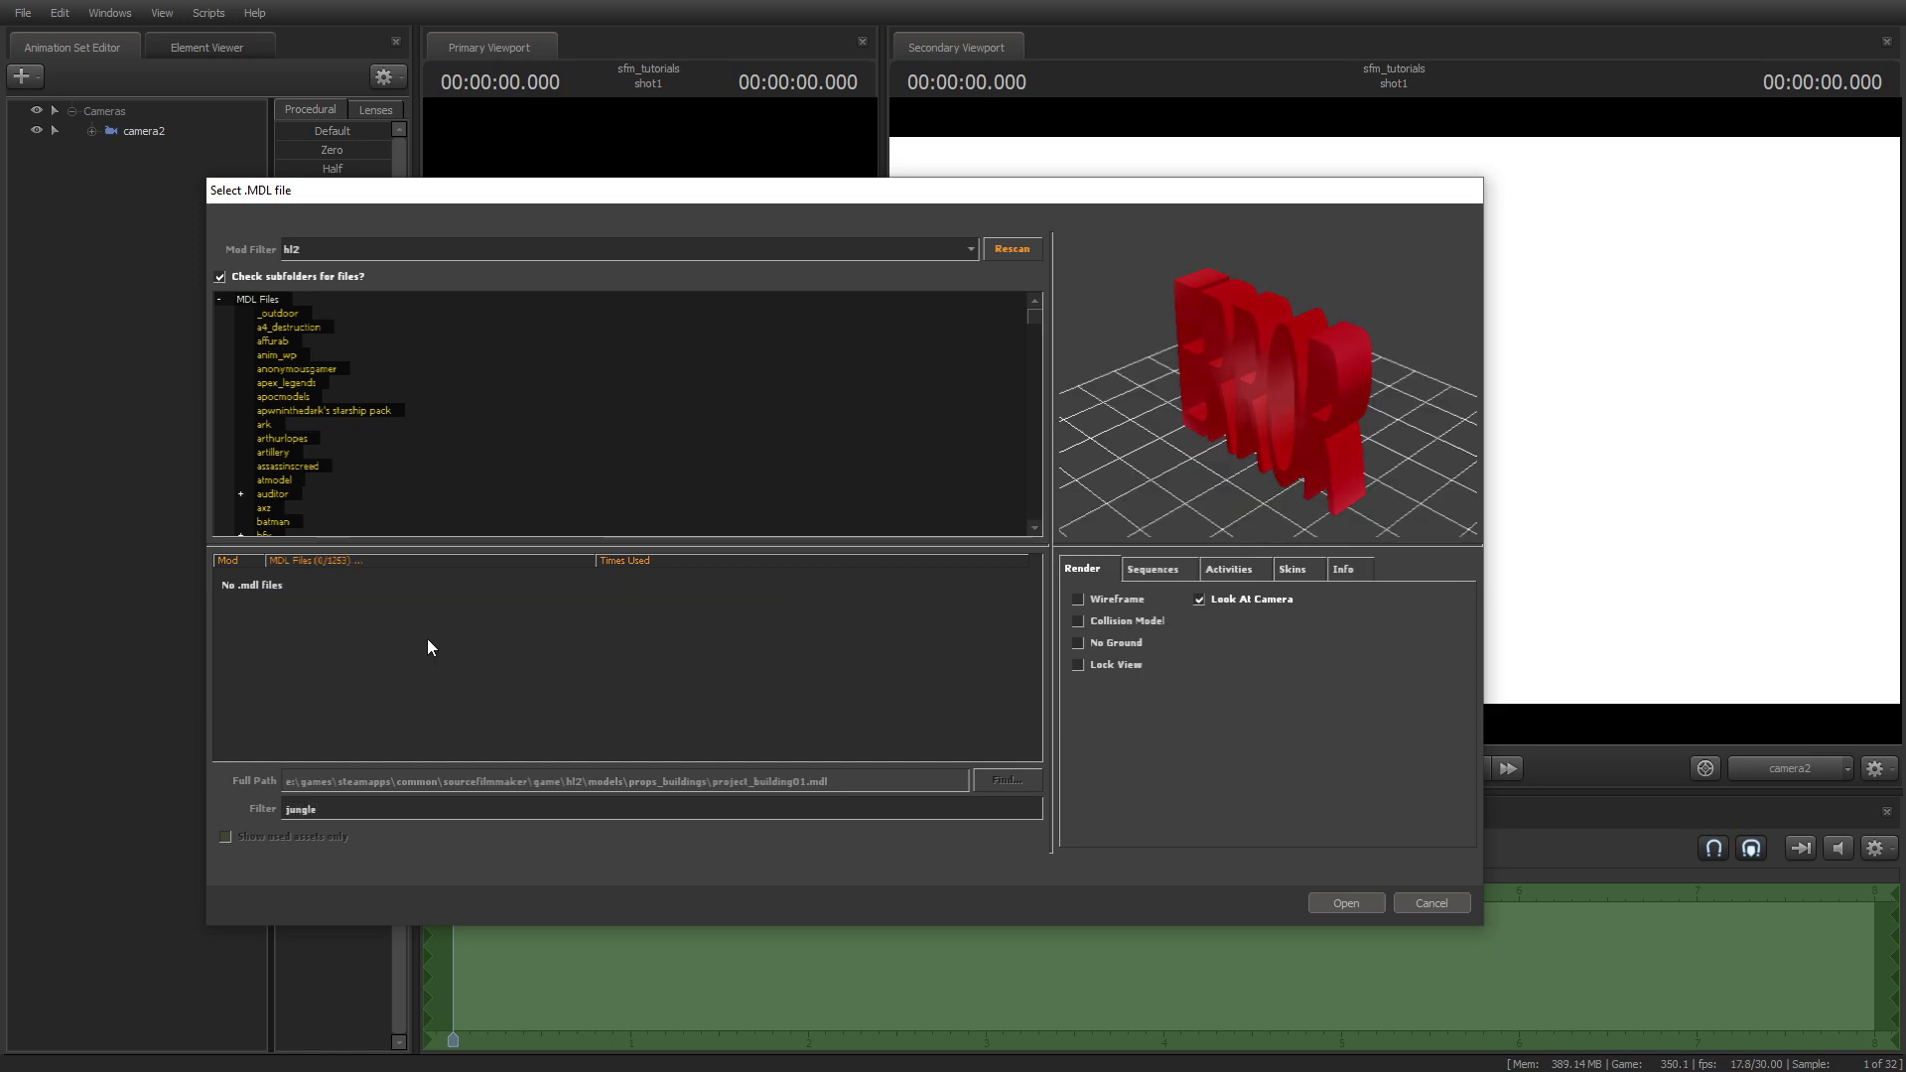
{"action": "left_click", "coordinate": [308, 250]}
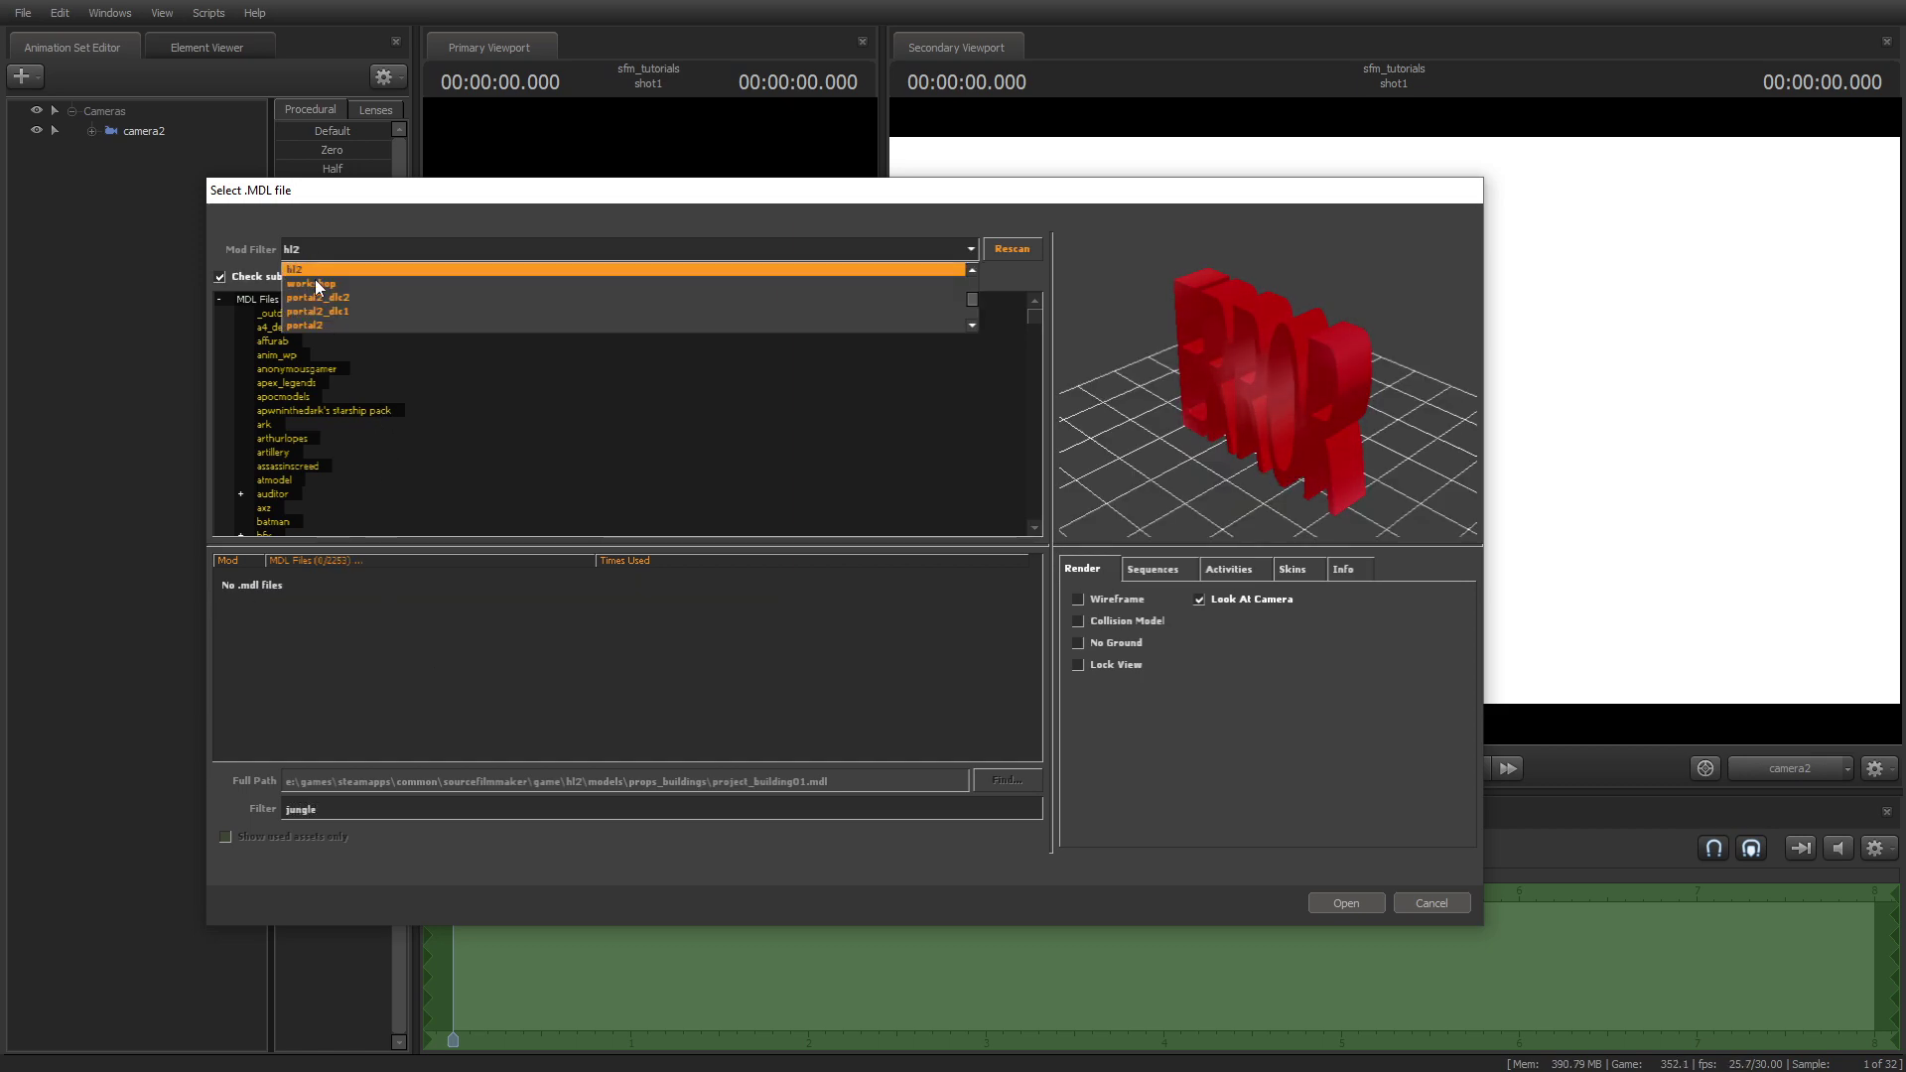
{"action": "left_click", "coordinate": [316, 283]}
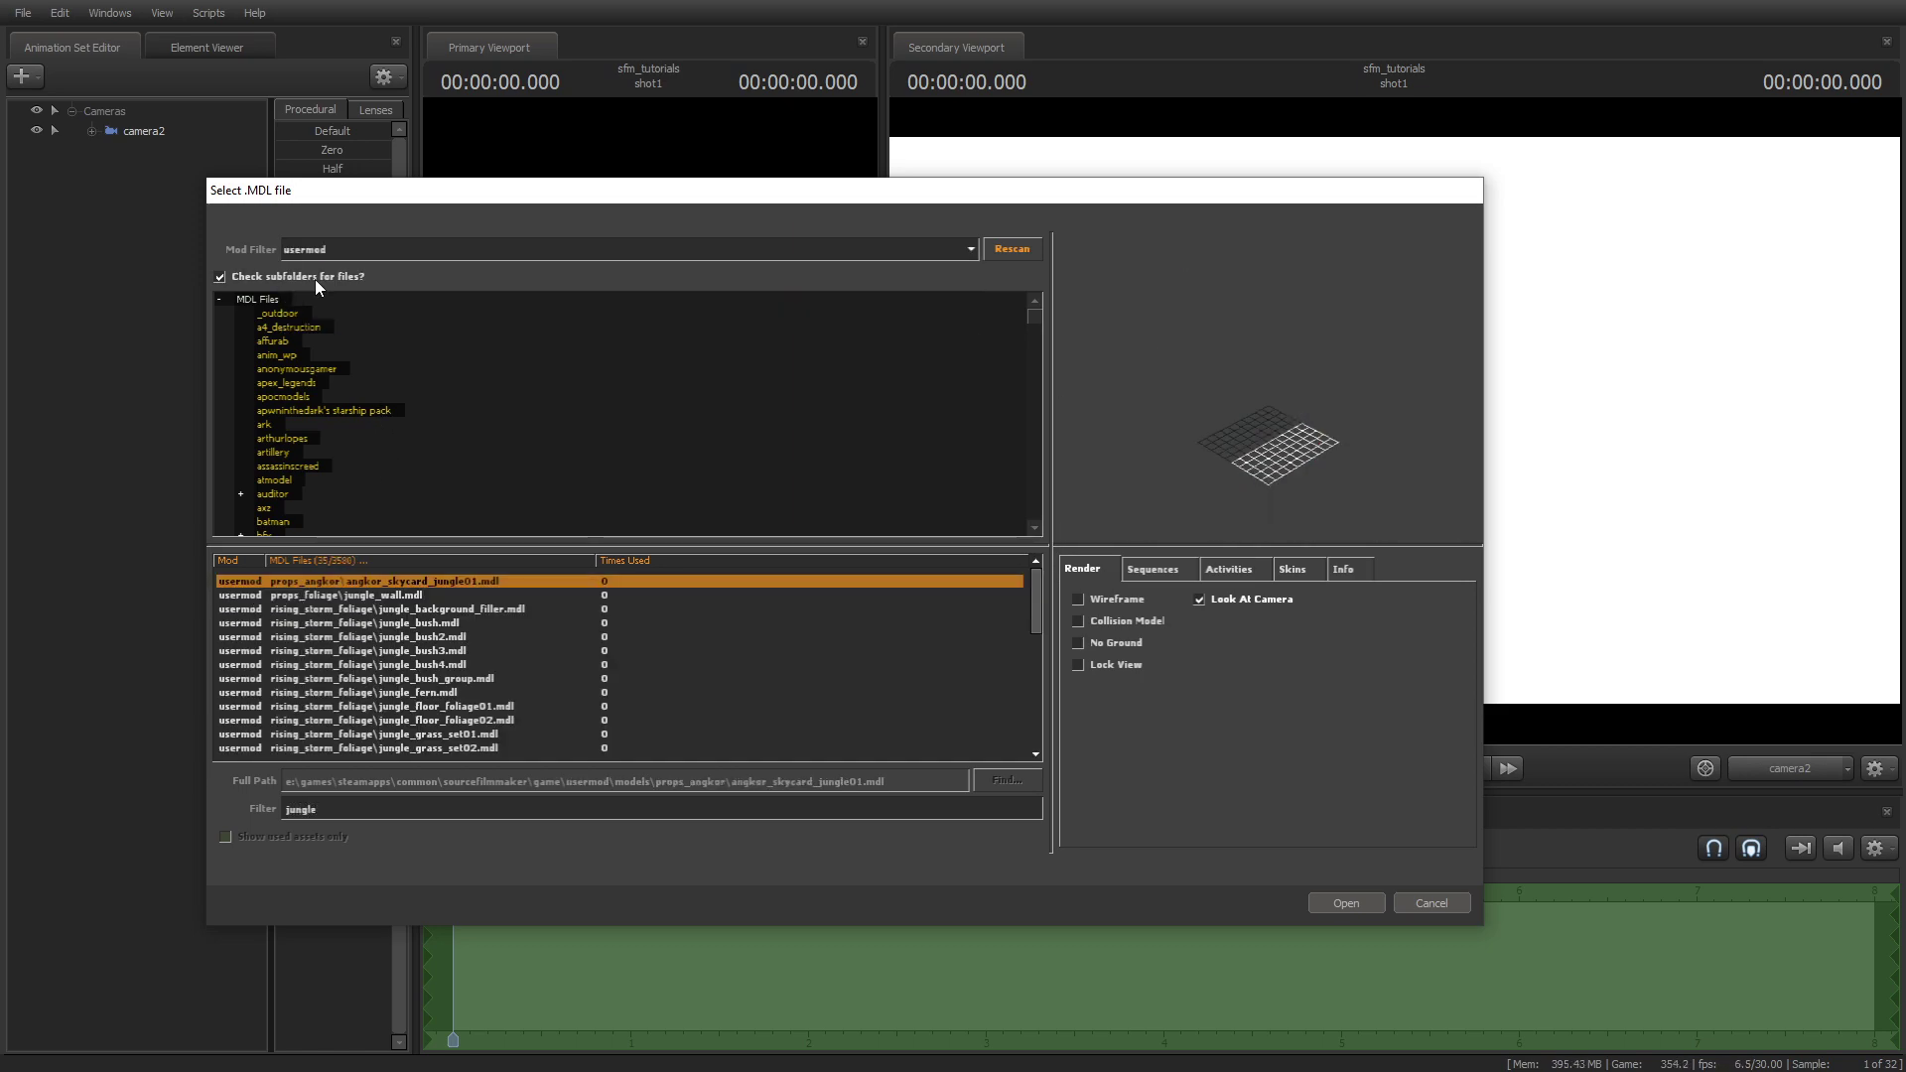
Step: Preview several of the rising_storm_foliage jungle models, such as the hedge passage, mangrove, palm and tree models
{"action": "left_click", "coordinate": [403, 651]}
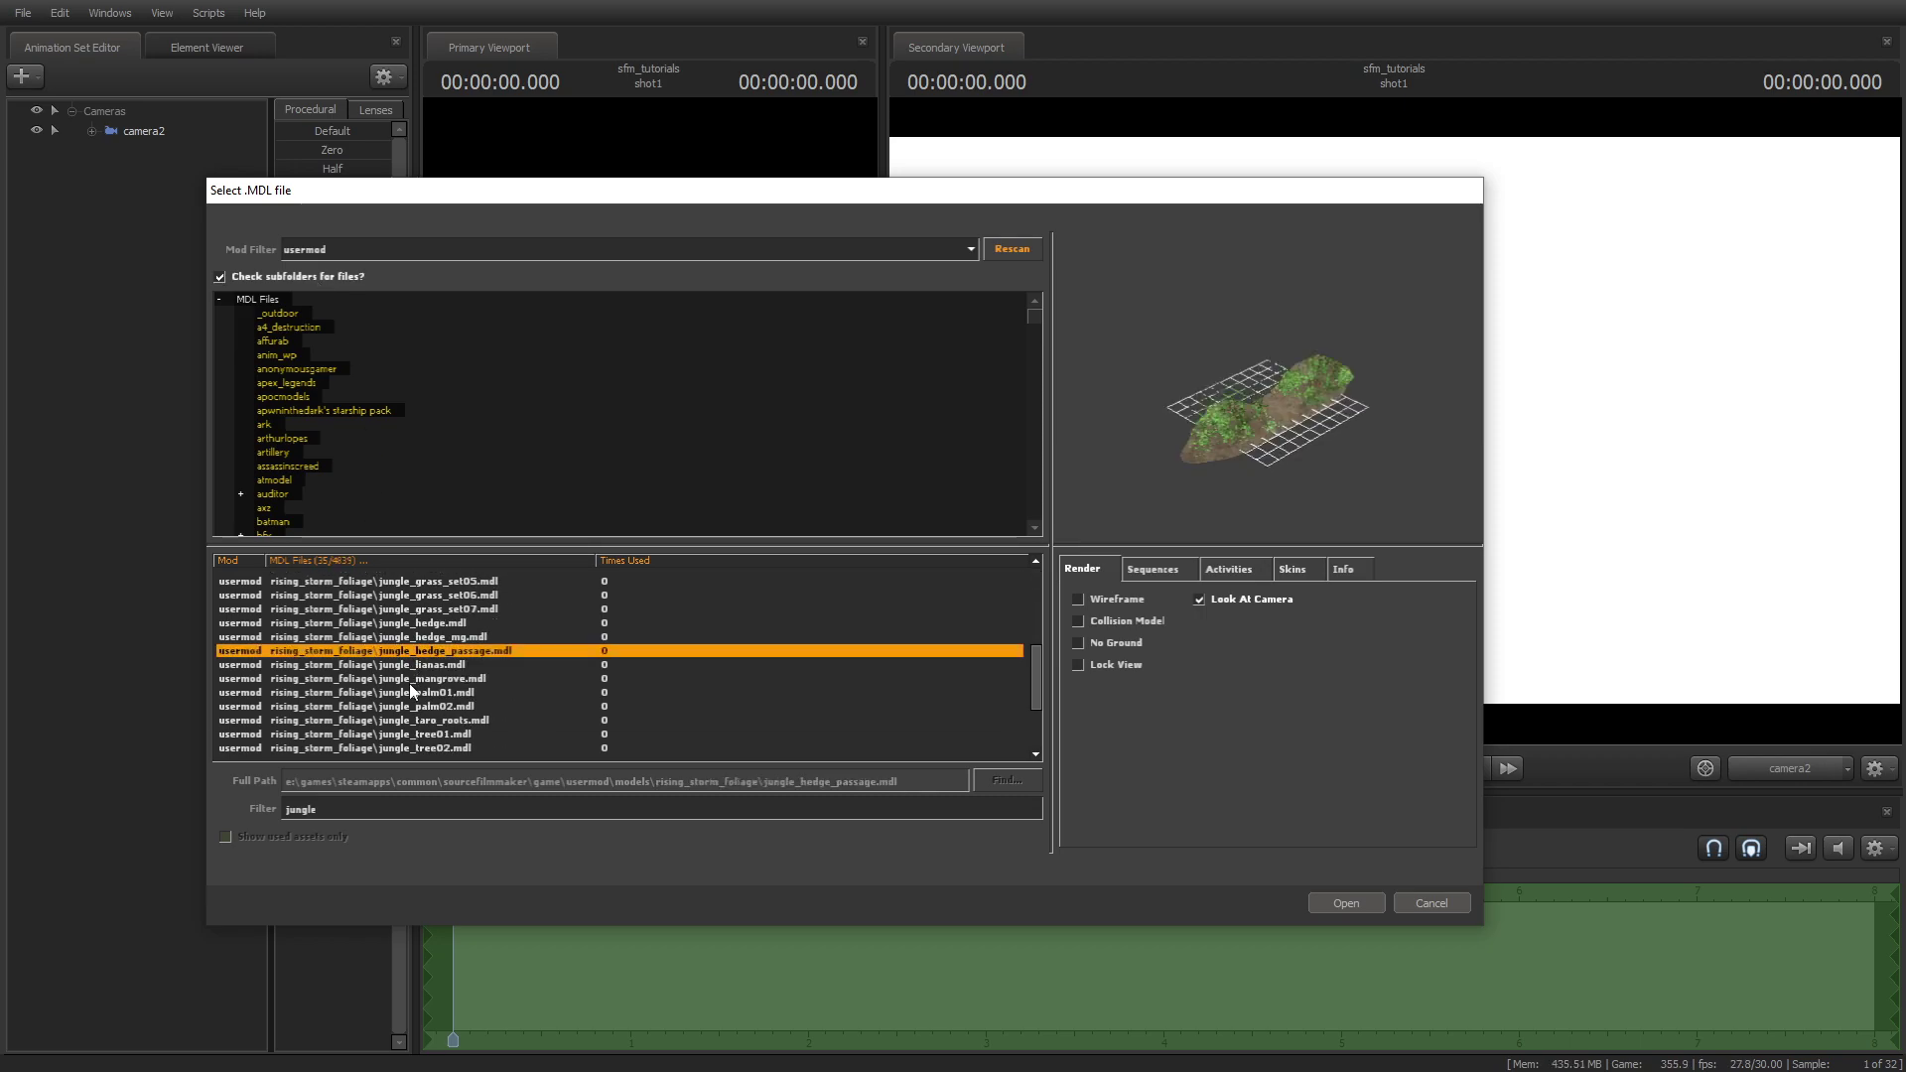
{"action": "left_click", "coordinate": [408, 680]}
{"action": "left_click", "coordinate": [417, 705]}
{"action": "left_click", "coordinate": [416, 684]}
{"action": "left_click", "coordinate": [421, 707]}
{"action": "left_click", "coordinate": [432, 734]}
{"action": "left_click_drag", "start_coordinate": [434, 735], "coordinate": [426, 650]}
Step: Filter the models by "bush" and add jungle_bush4.mdl to the shot
{"action": "left_click", "coordinate": [414, 808]}
{"action": "type", "text": "bush"}
{"action": "left_click", "coordinate": [449, 638]}
{"action": "left_click", "coordinate": [1330, 902]}
Step: Widen the primary viewport, turn off its lighting and pull the work camera back from the bush
{"action": "left_click_drag", "start_coordinate": [885, 422], "coordinate": [1138, 422]}
{"action": "right_click", "coordinate": [934, 399]}
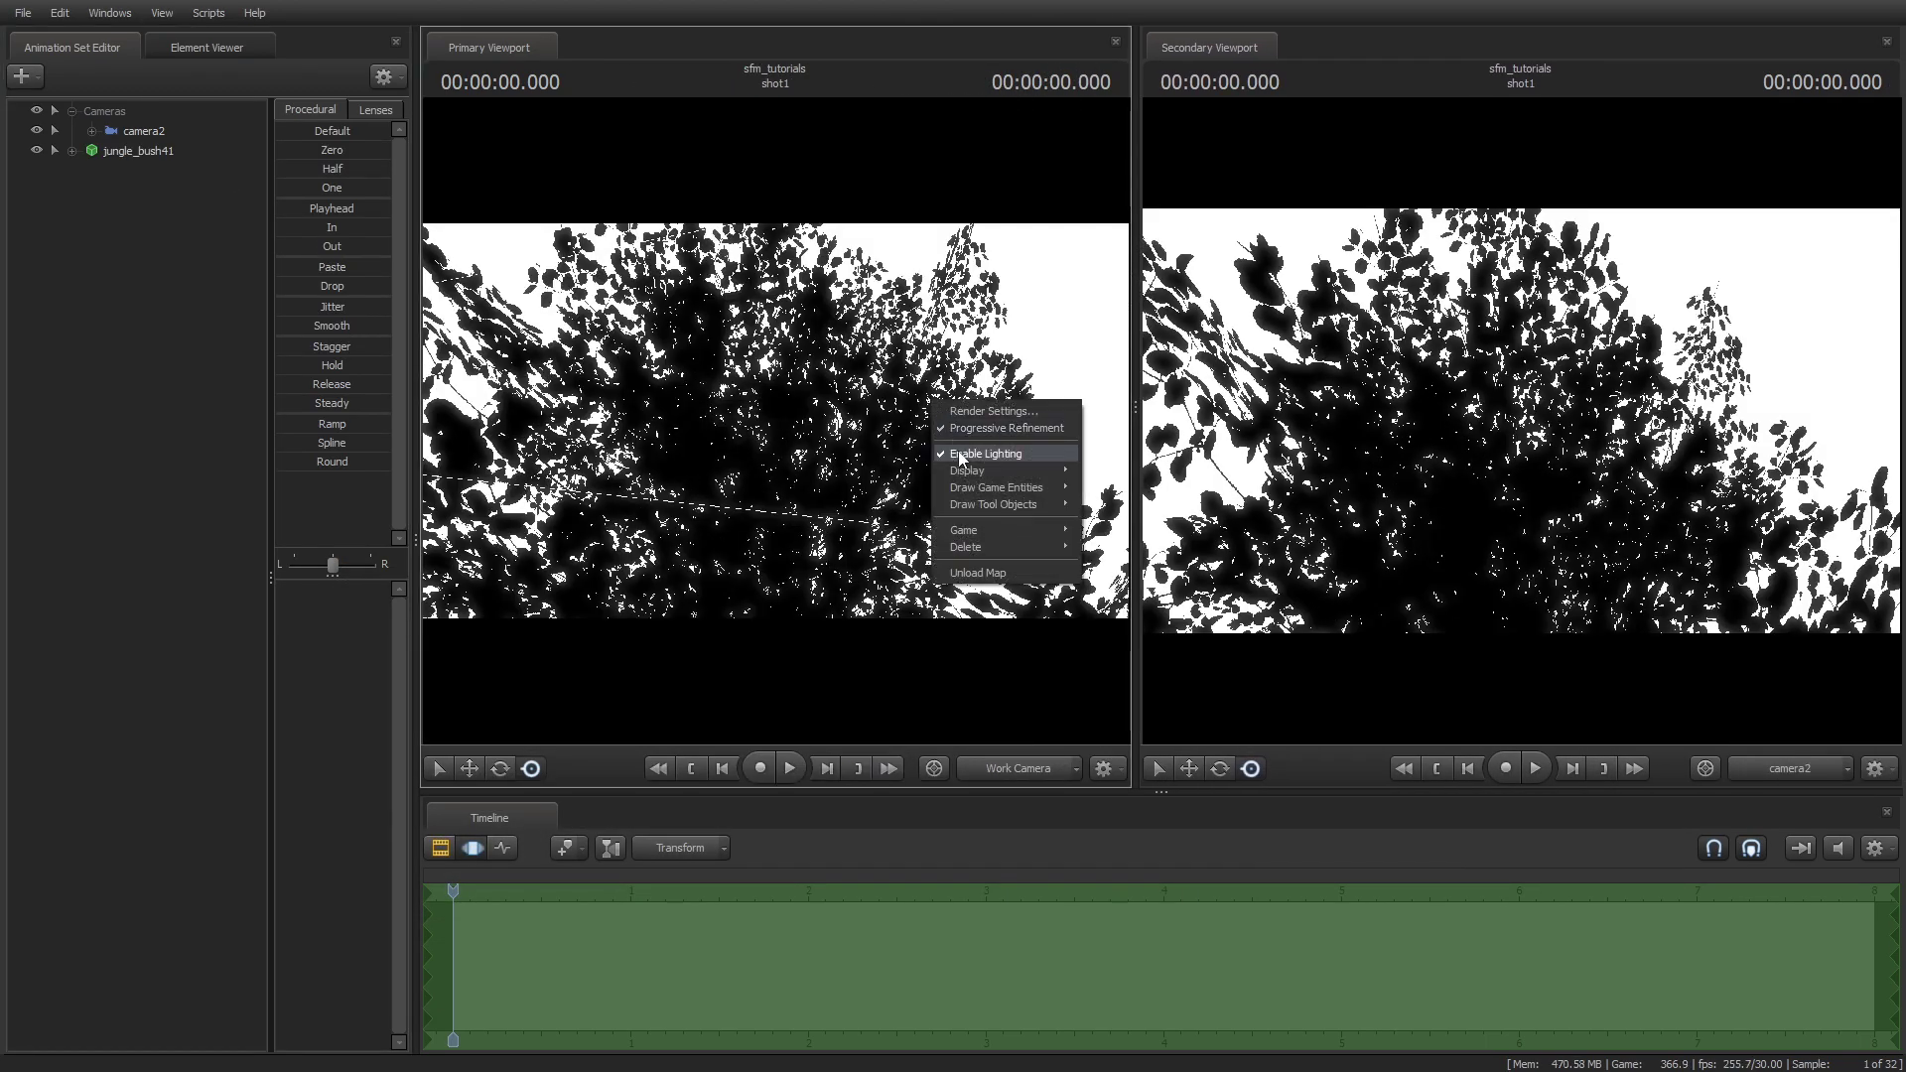
{"action": "left_click", "coordinate": [959, 453]}
{"action": "key", "text": "s"}
{"action": "left_click_drag", "start_coordinate": [913, 536], "coordinate": [874, 546]}
Step: Reposition the bush in front of the shot camera using its rootTransform
{"action": "left_click", "coordinate": [71, 150]}
{"action": "left_click", "coordinate": [156, 190]}
{"action": "left_click", "coordinate": [469, 768]}
{"action": "left_click_drag", "start_coordinate": [759, 420], "coordinate": [831, 387]}
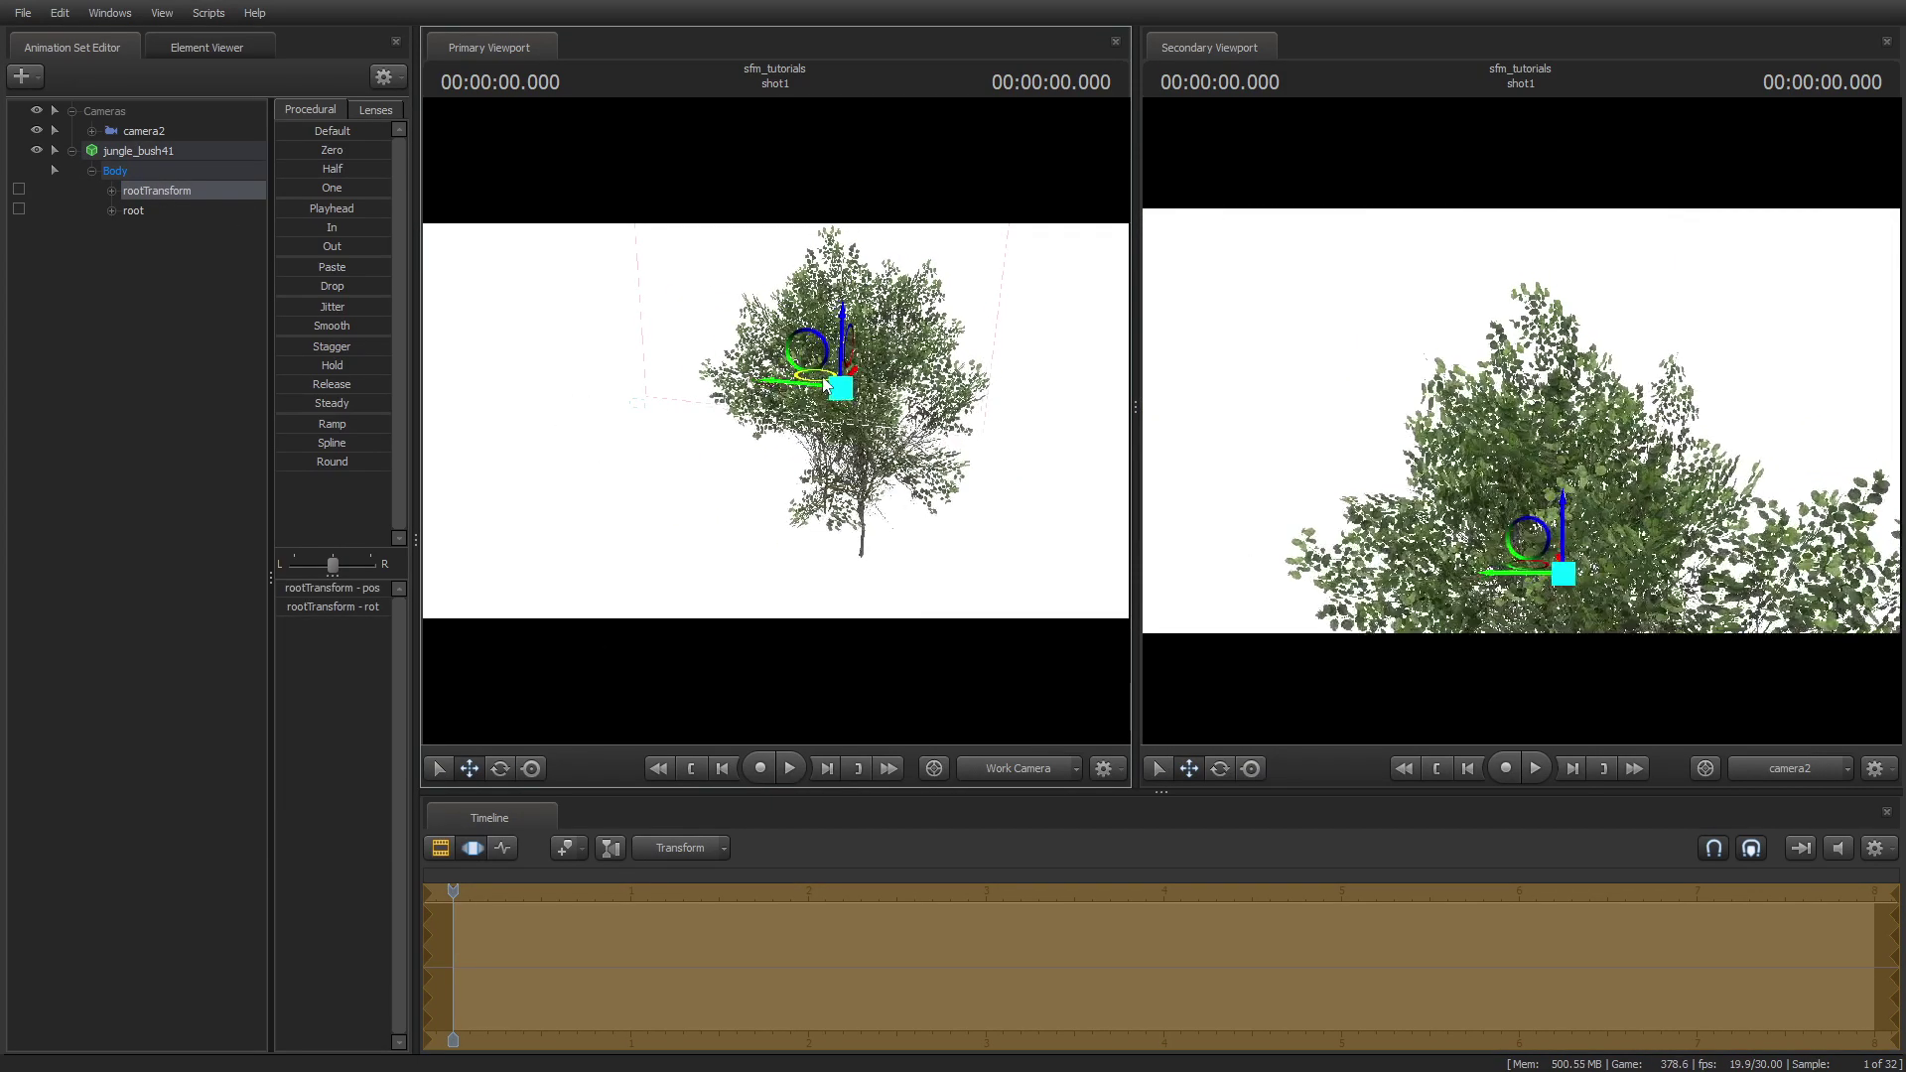
{"action": "left_click", "coordinate": [121, 189]}
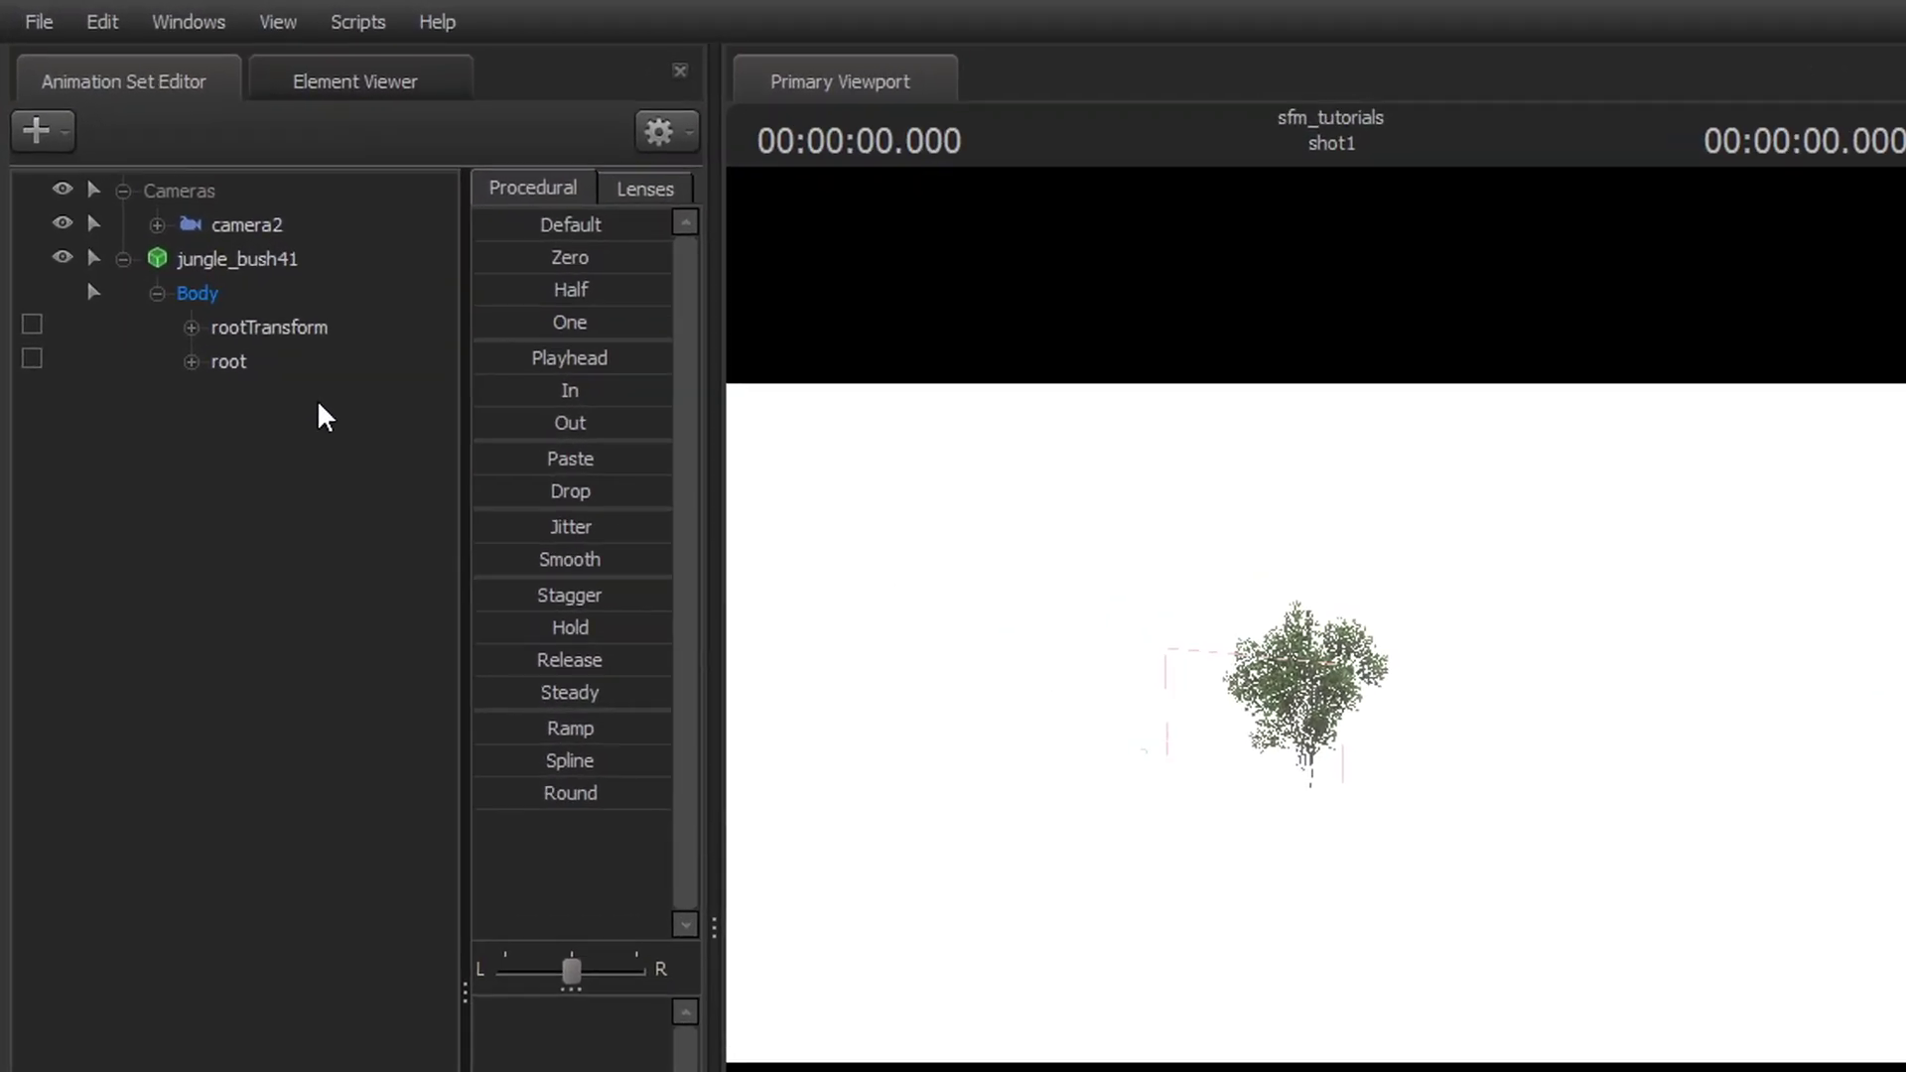
Step: Add a scale control to the bush's rootTransform
{"action": "left_click", "coordinate": [173, 202]}
{"action": "right_click", "coordinate": [333, 384]}
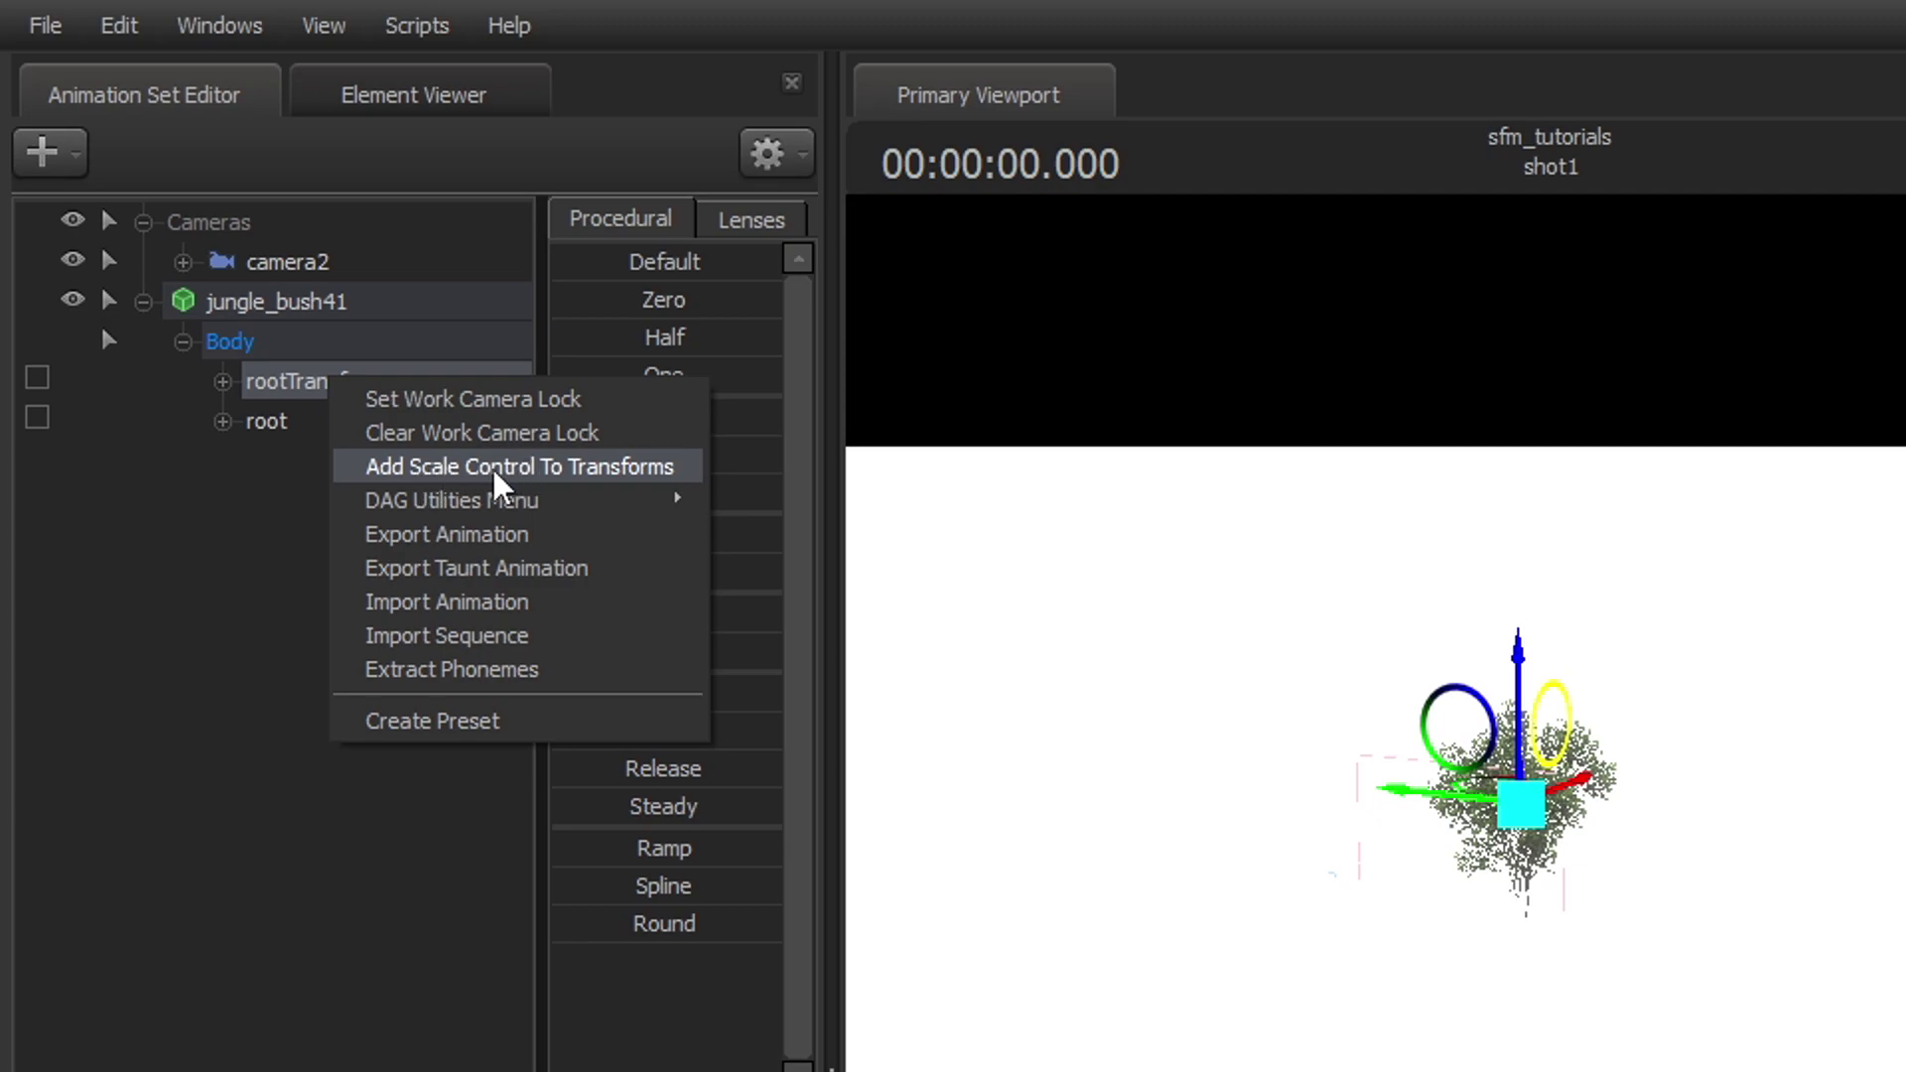
{"action": "left_click", "coordinate": [464, 475]}
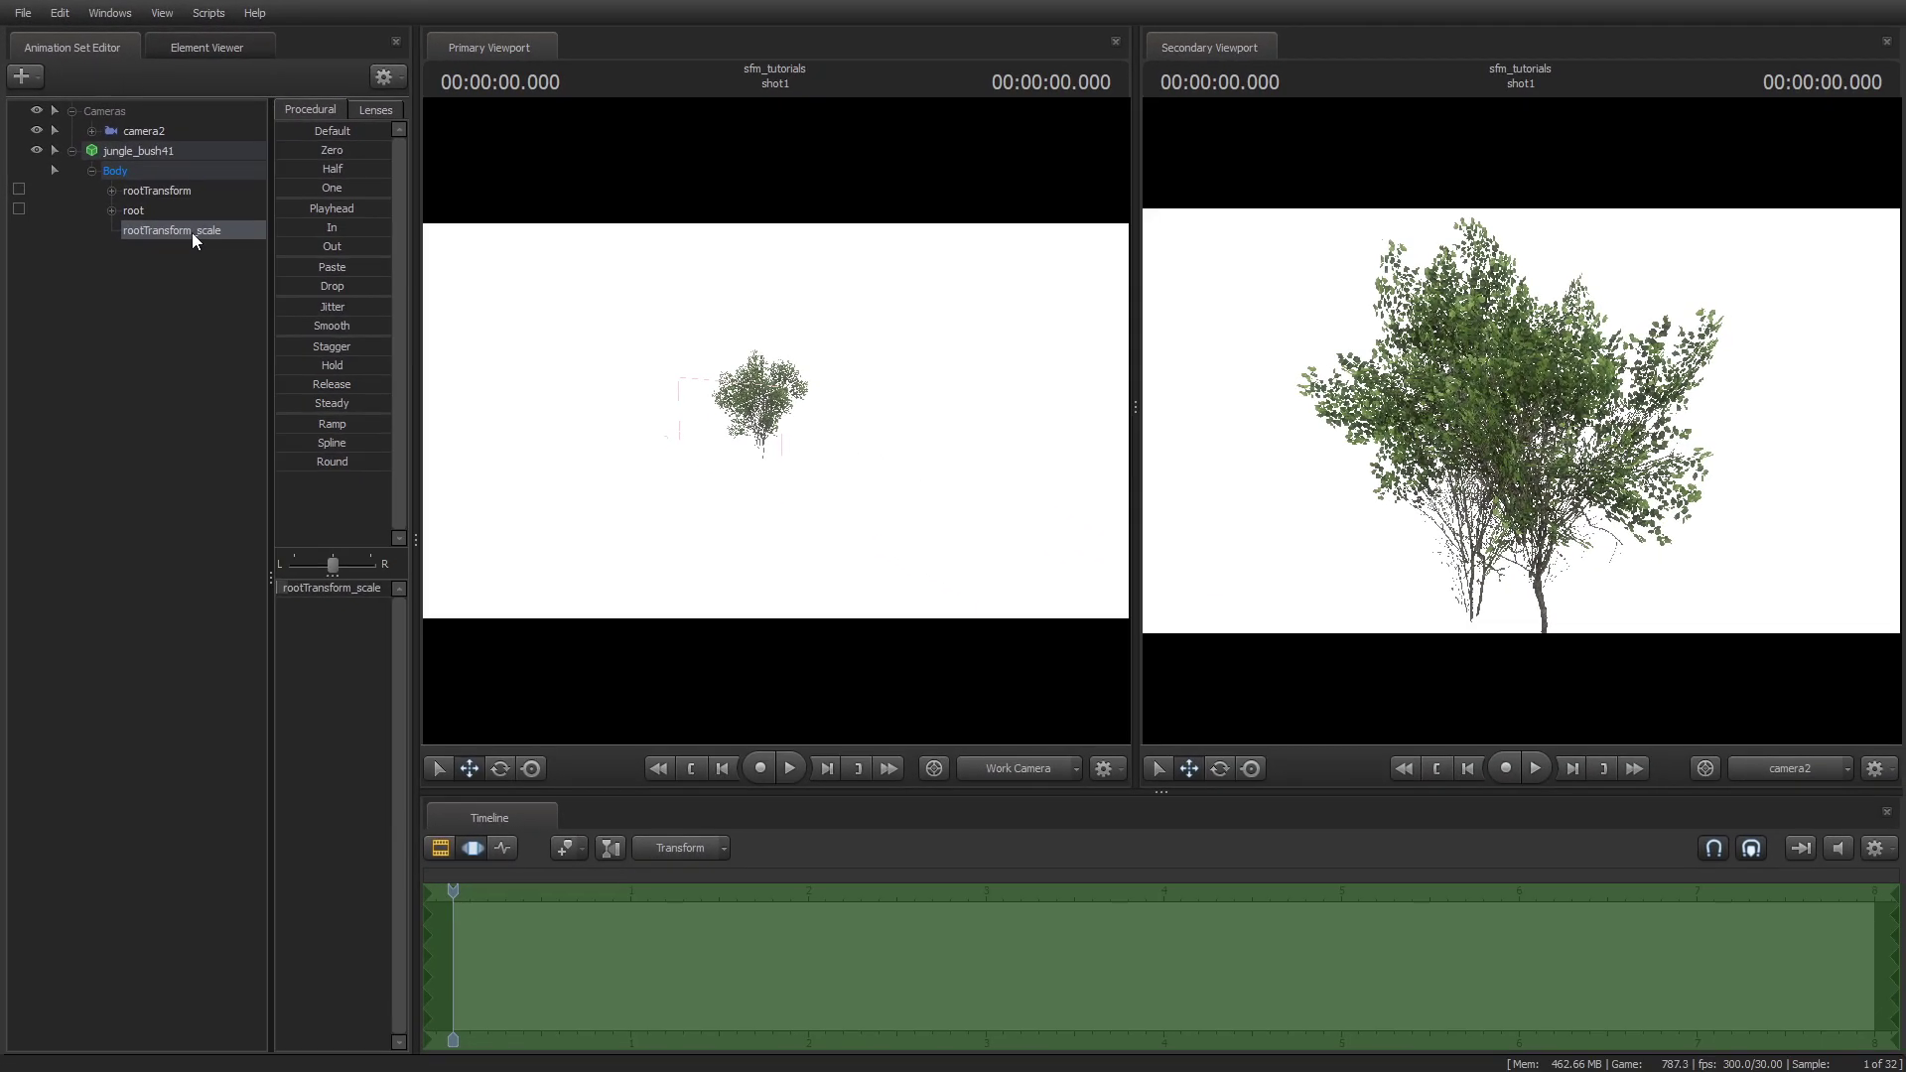
Step: Enlarge the bush greatly with rootTransform_scale and move it far back into the fog with rootTransform
{"action": "left_click_drag", "start_coordinate": [316, 588], "coordinate": [358, 587]}
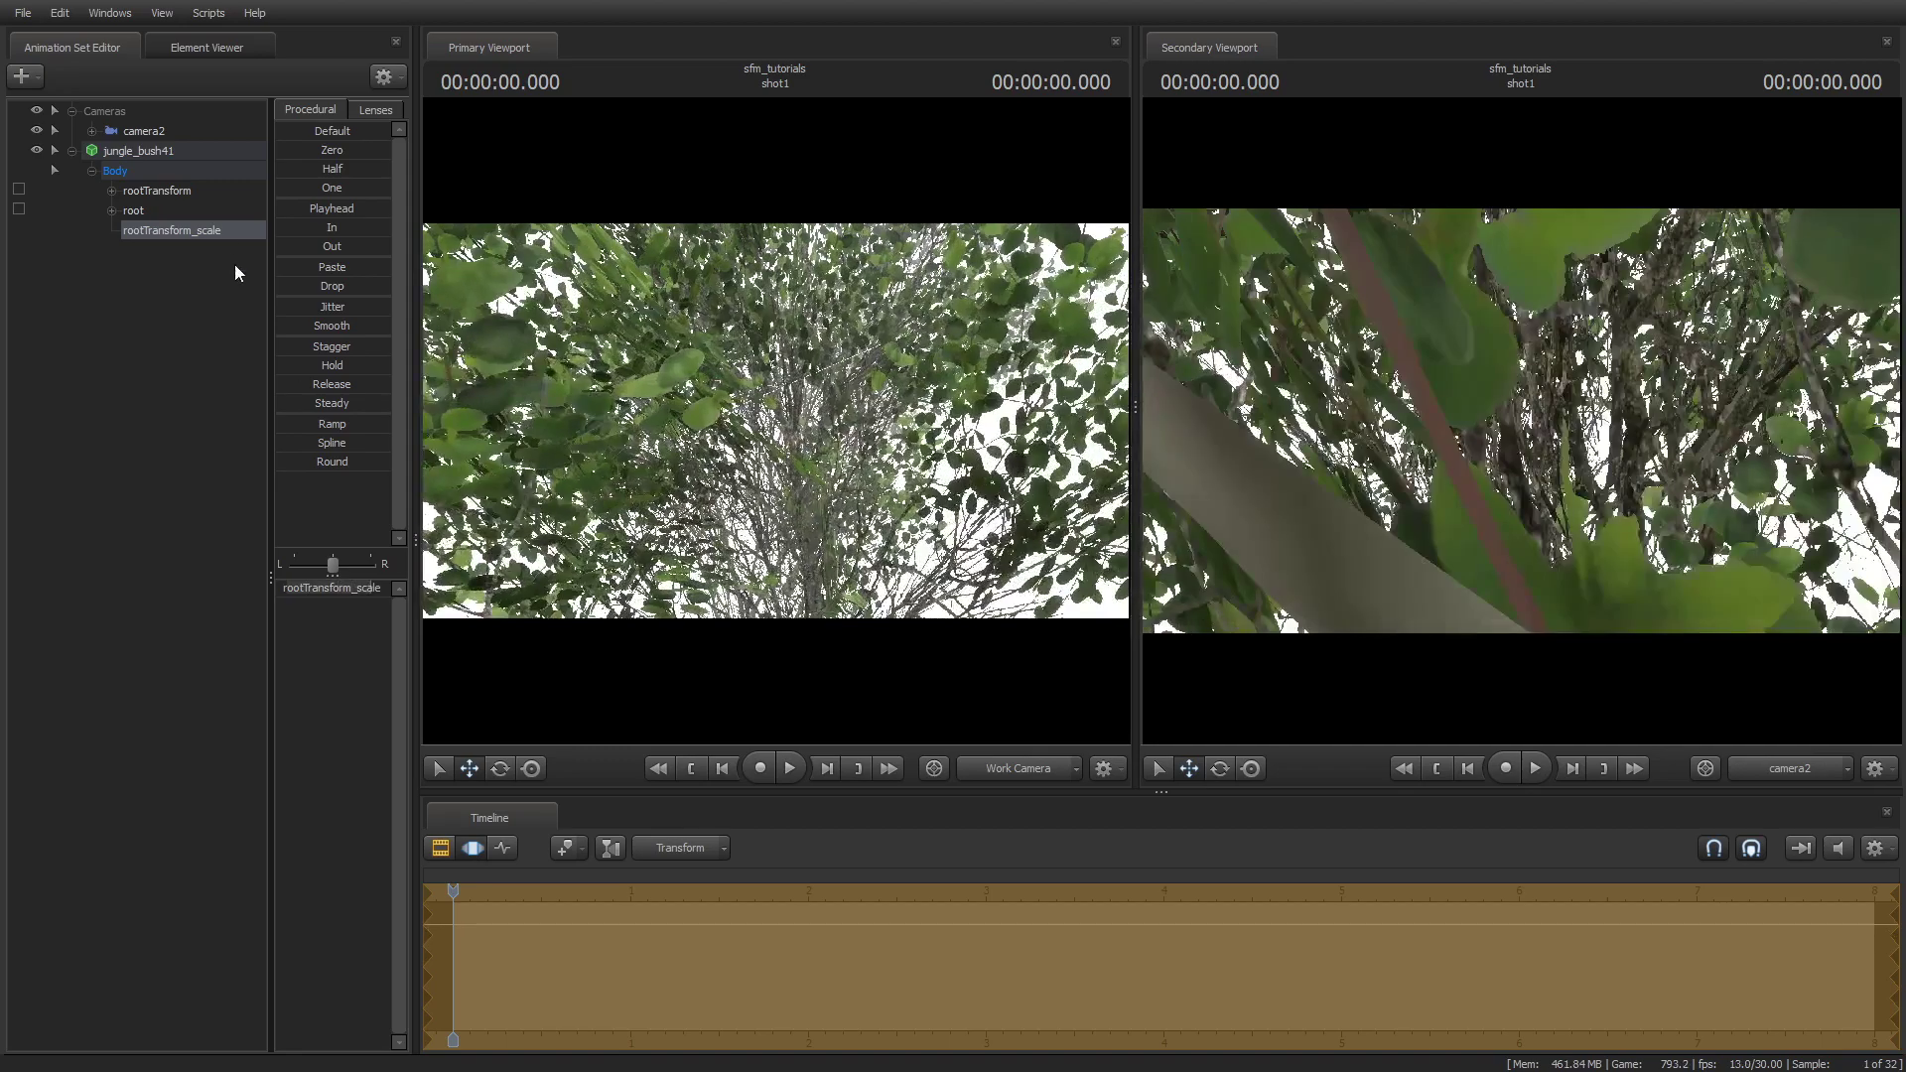
{"action": "left_click", "coordinate": [179, 173]}
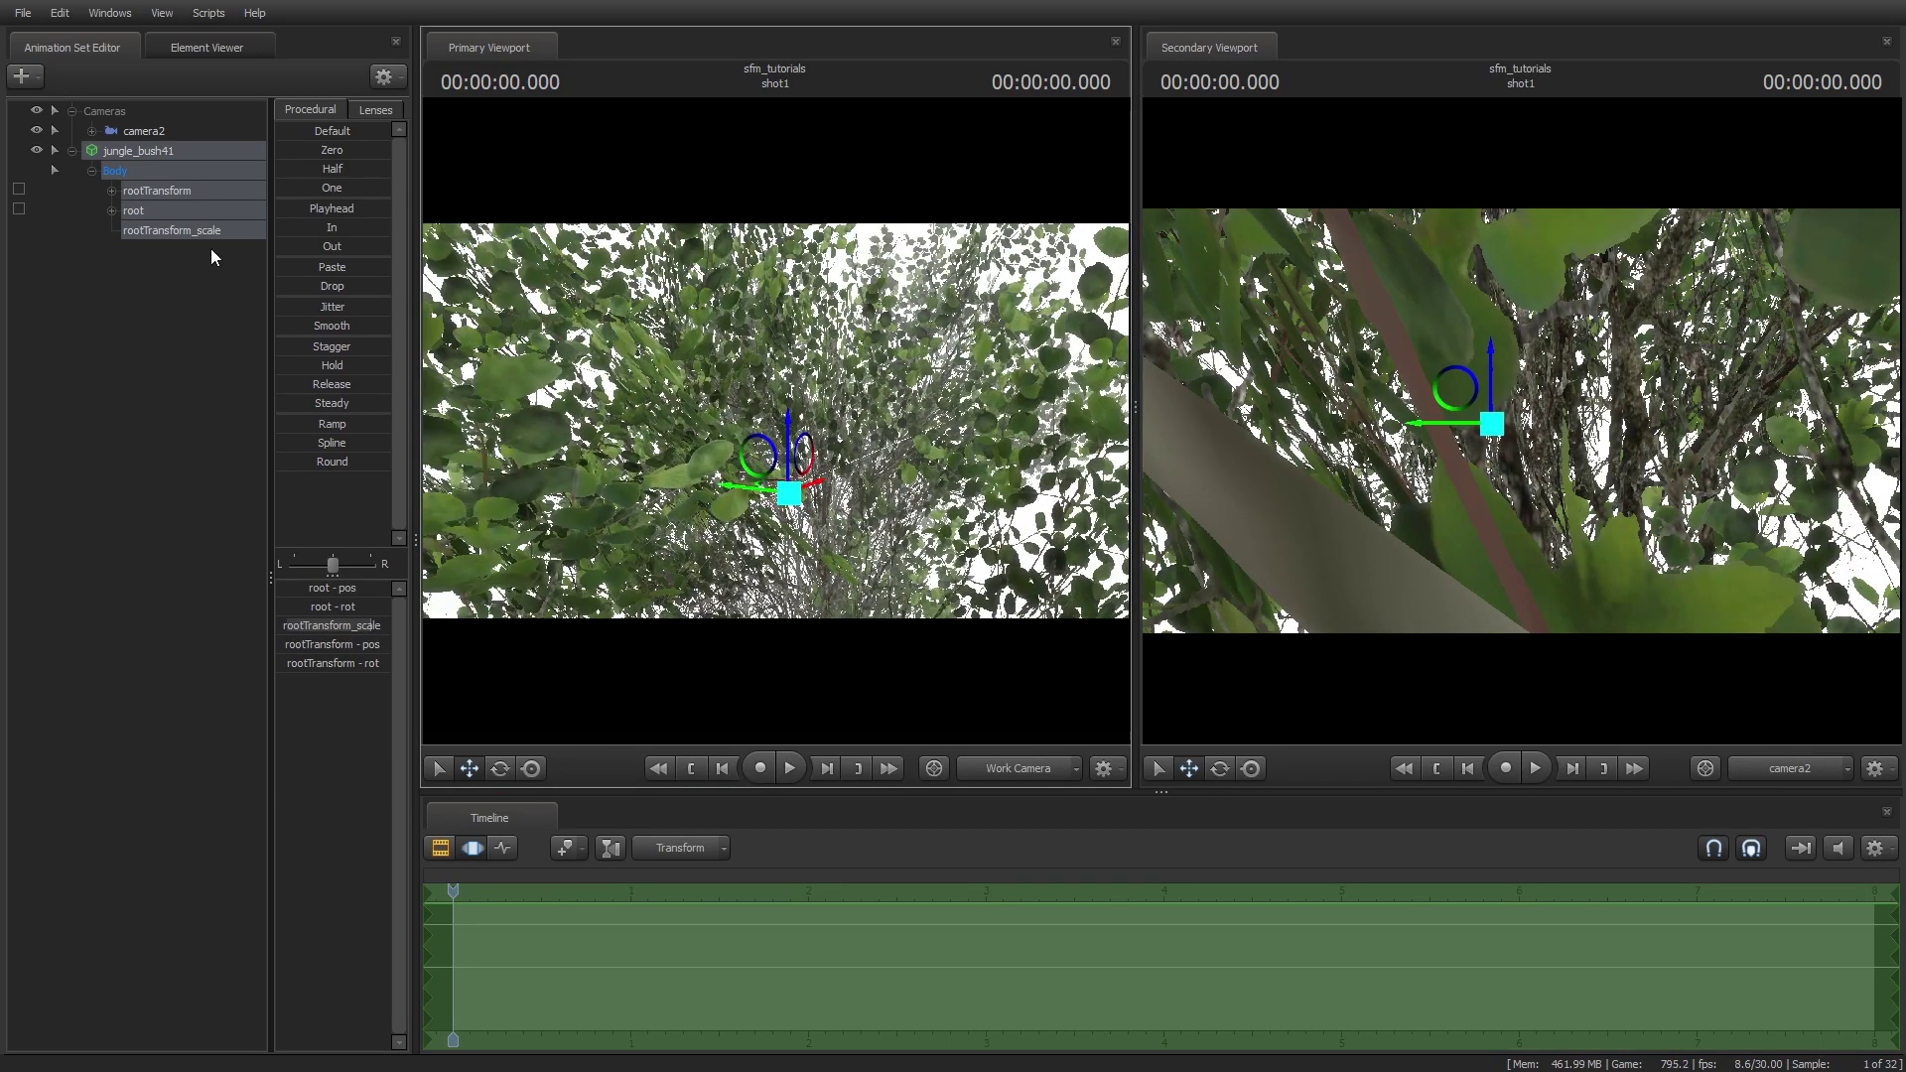
{"action": "left_click", "coordinate": [193, 192]}
{"action": "left_click_drag", "start_coordinate": [803, 455], "coordinate": [1023, 403]}
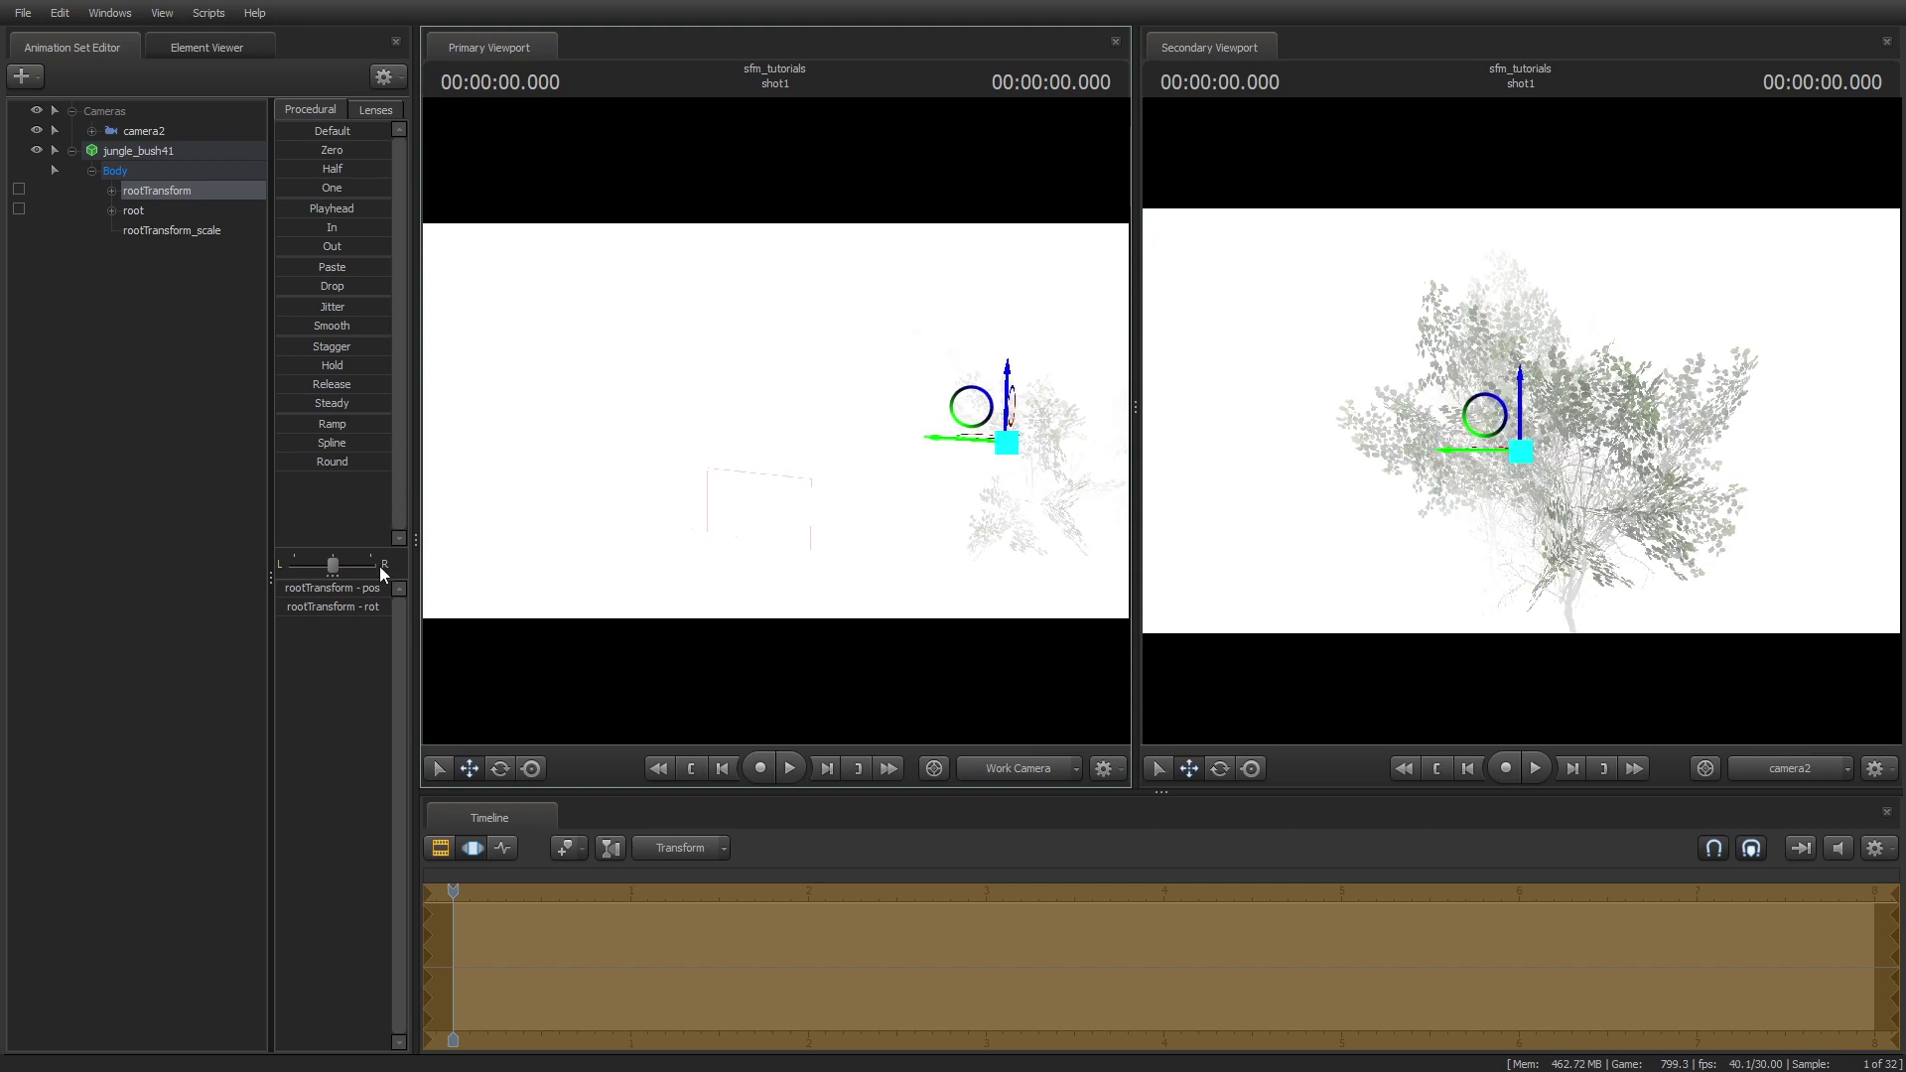
Step: Scale the bush down with rootTransform_scale and move it back close to the shot camera with rootTransform
{"action": "left_click", "coordinate": [201, 232]}
{"action": "left_click_drag", "start_coordinate": [365, 589], "coordinate": [298, 589]}
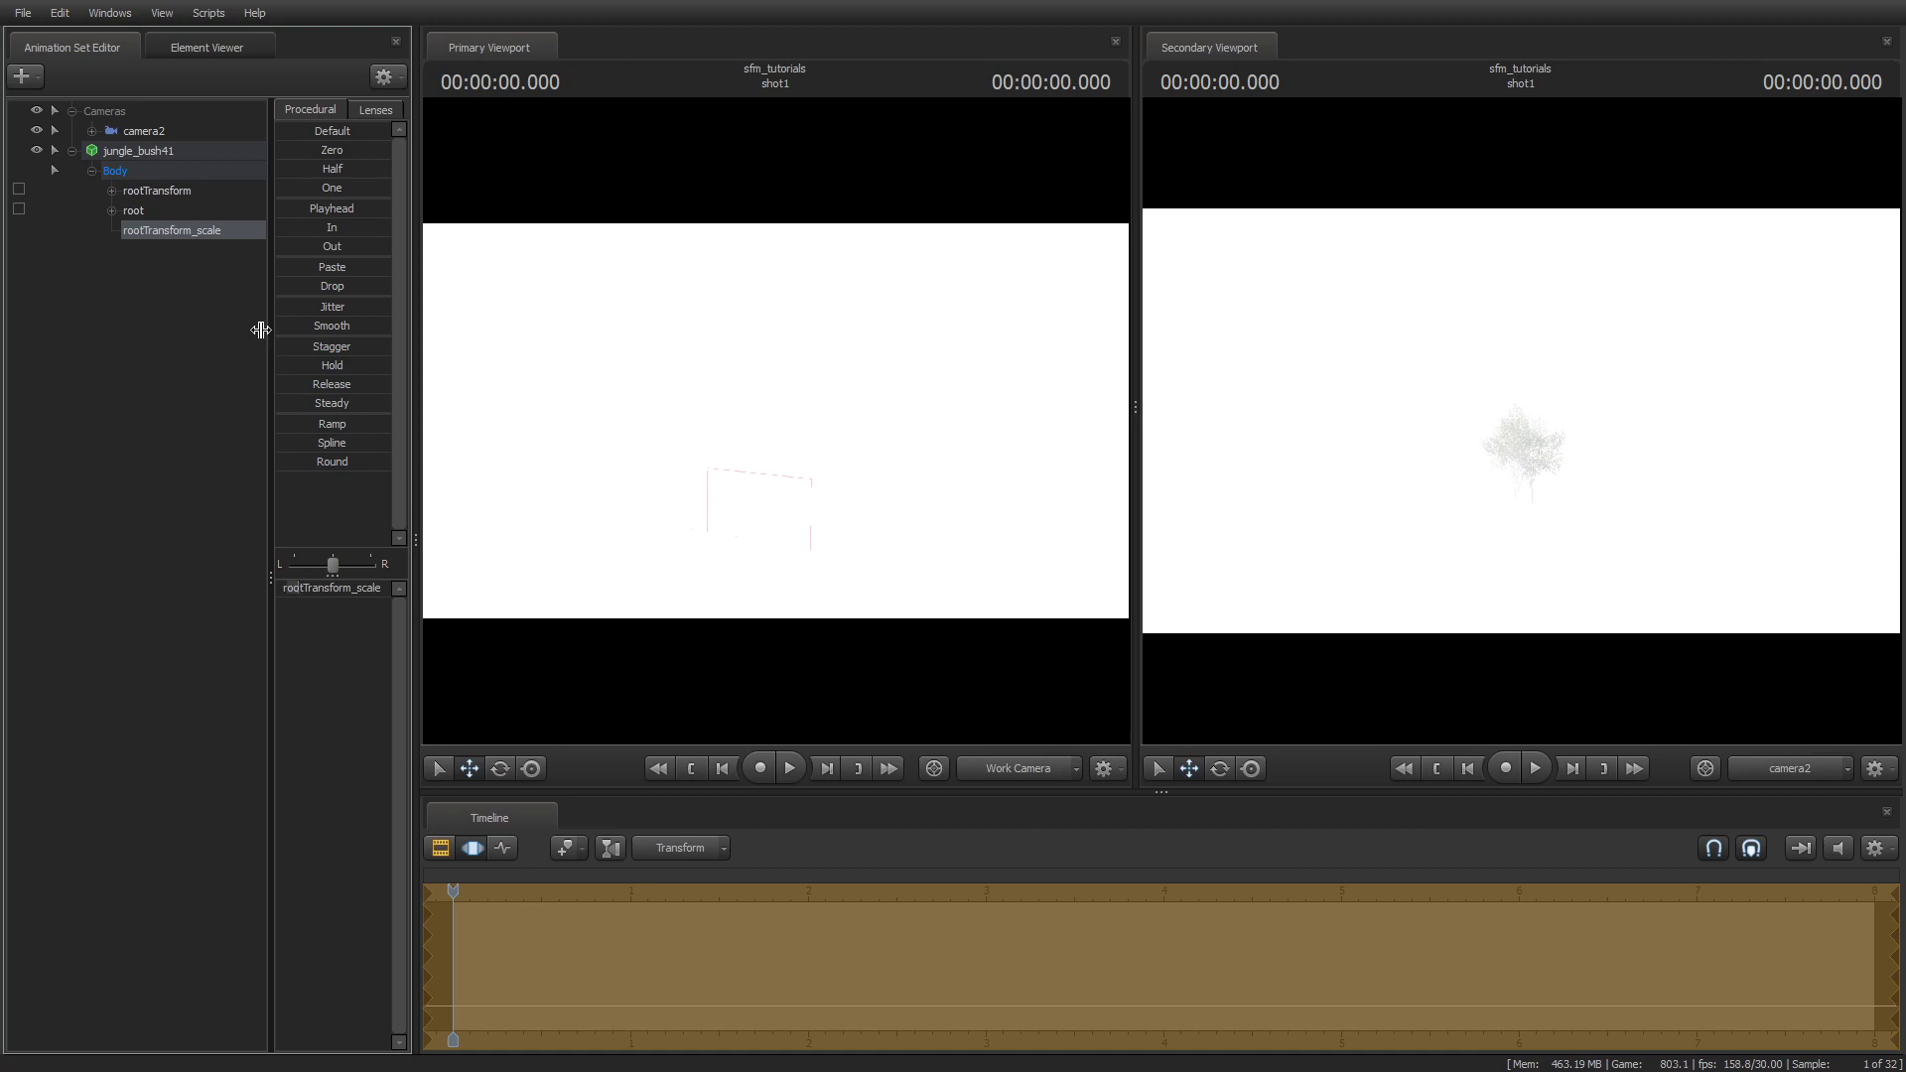
{"action": "left_click", "coordinate": [198, 193]}
{"action": "left_click_drag", "start_coordinate": [1015, 409], "coordinate": [807, 466]}
{"action": "left_click", "coordinate": [184, 232]}
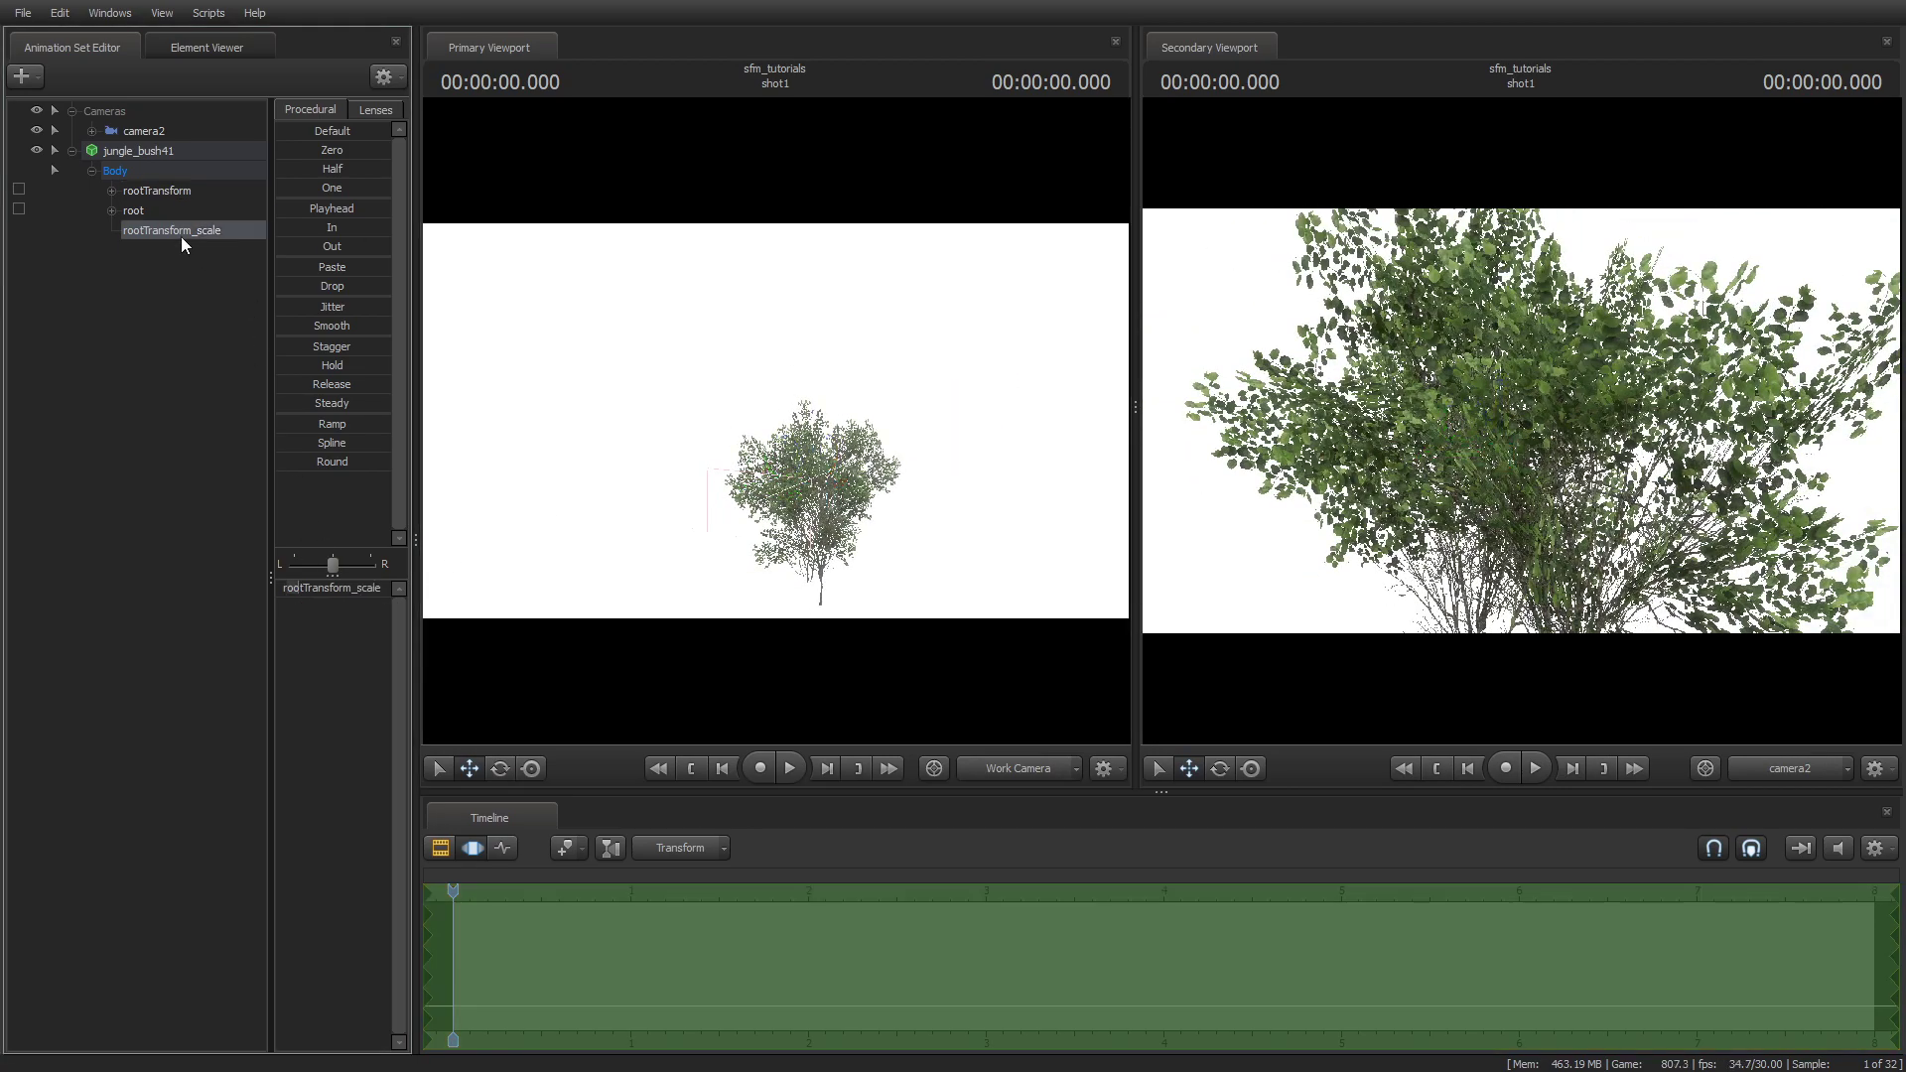
{"action": "left_click_drag", "start_coordinate": [322, 593], "coordinate": [291, 588]}
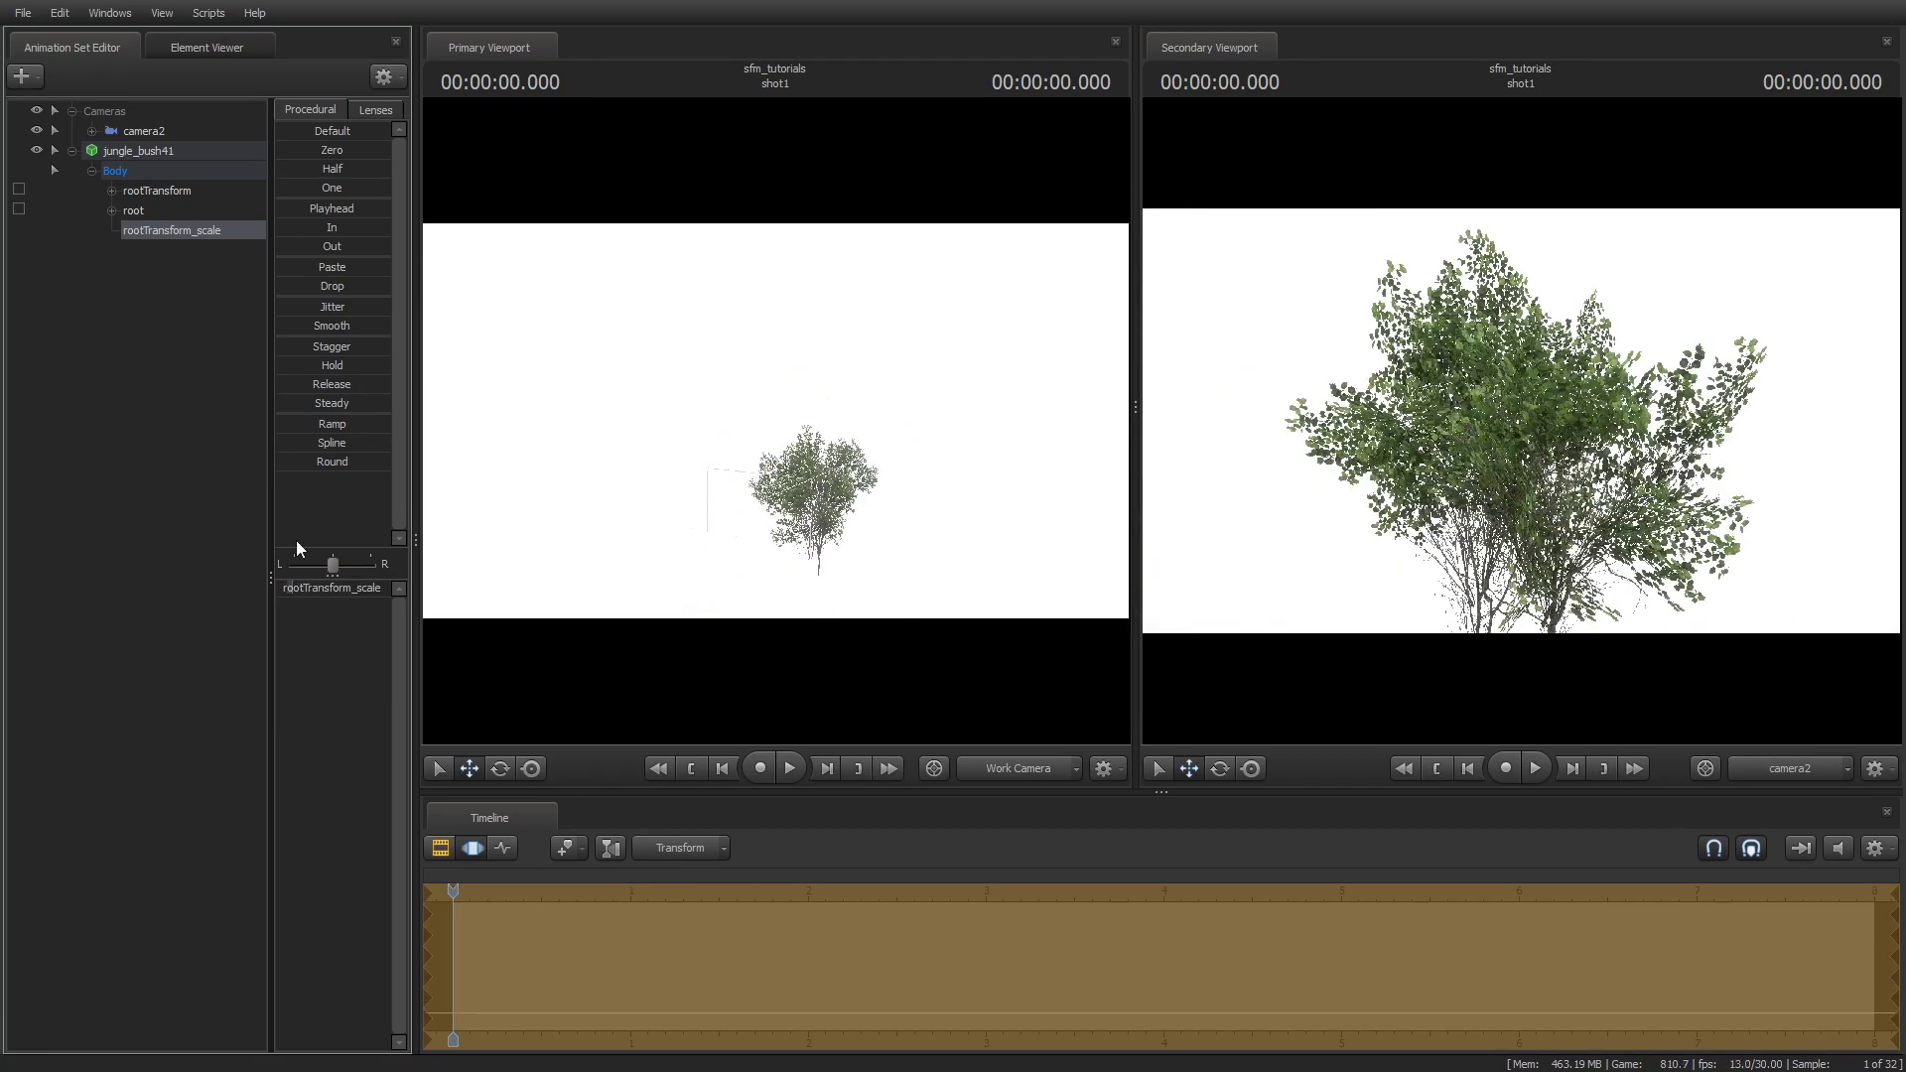
{"action": "left_click", "coordinate": [189, 323]}
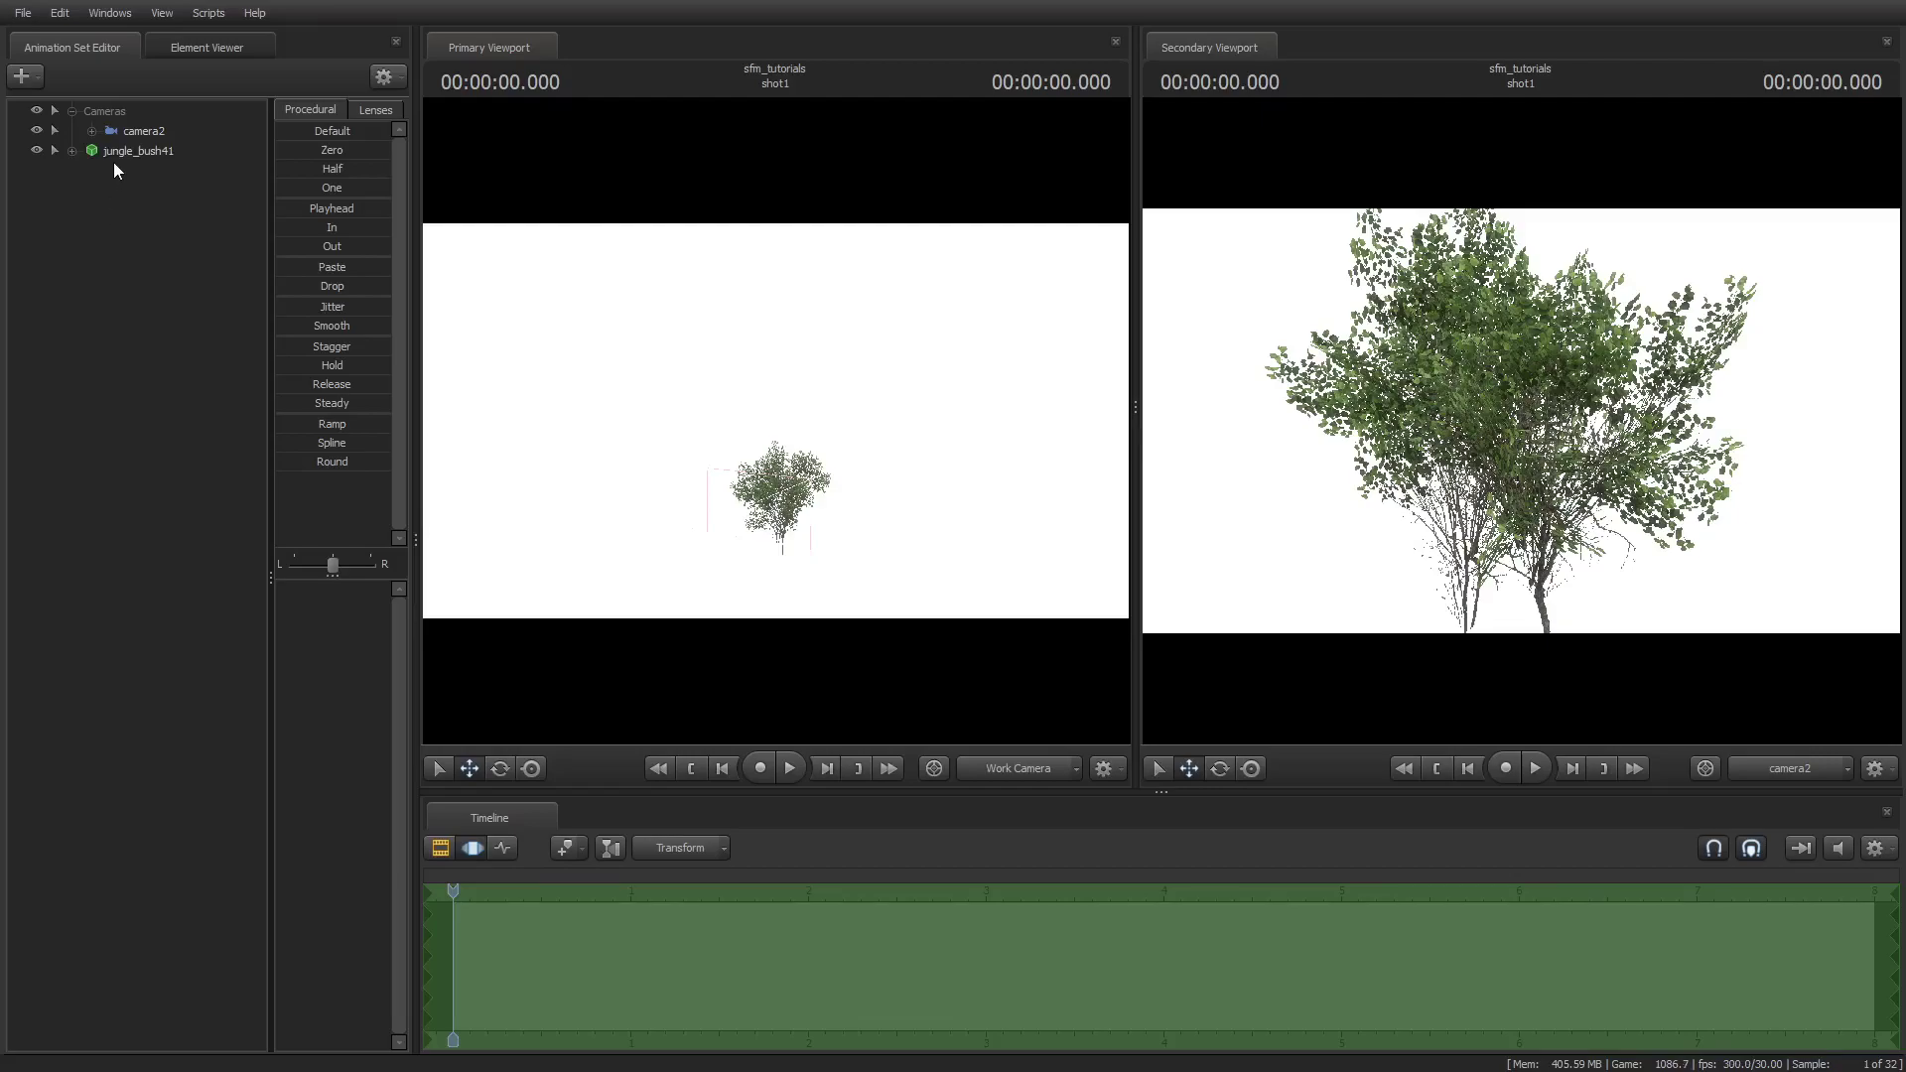
Step: Duplicate the jungle bush animation set and rotate the copy so its foliage spreads in a different direction
{"action": "left_click", "coordinate": [116, 153]}
{"action": "right_click", "coordinate": [117, 153]}
{"action": "left_click", "coordinate": [128, 175]}
{"action": "right_click", "coordinate": [128, 176]}
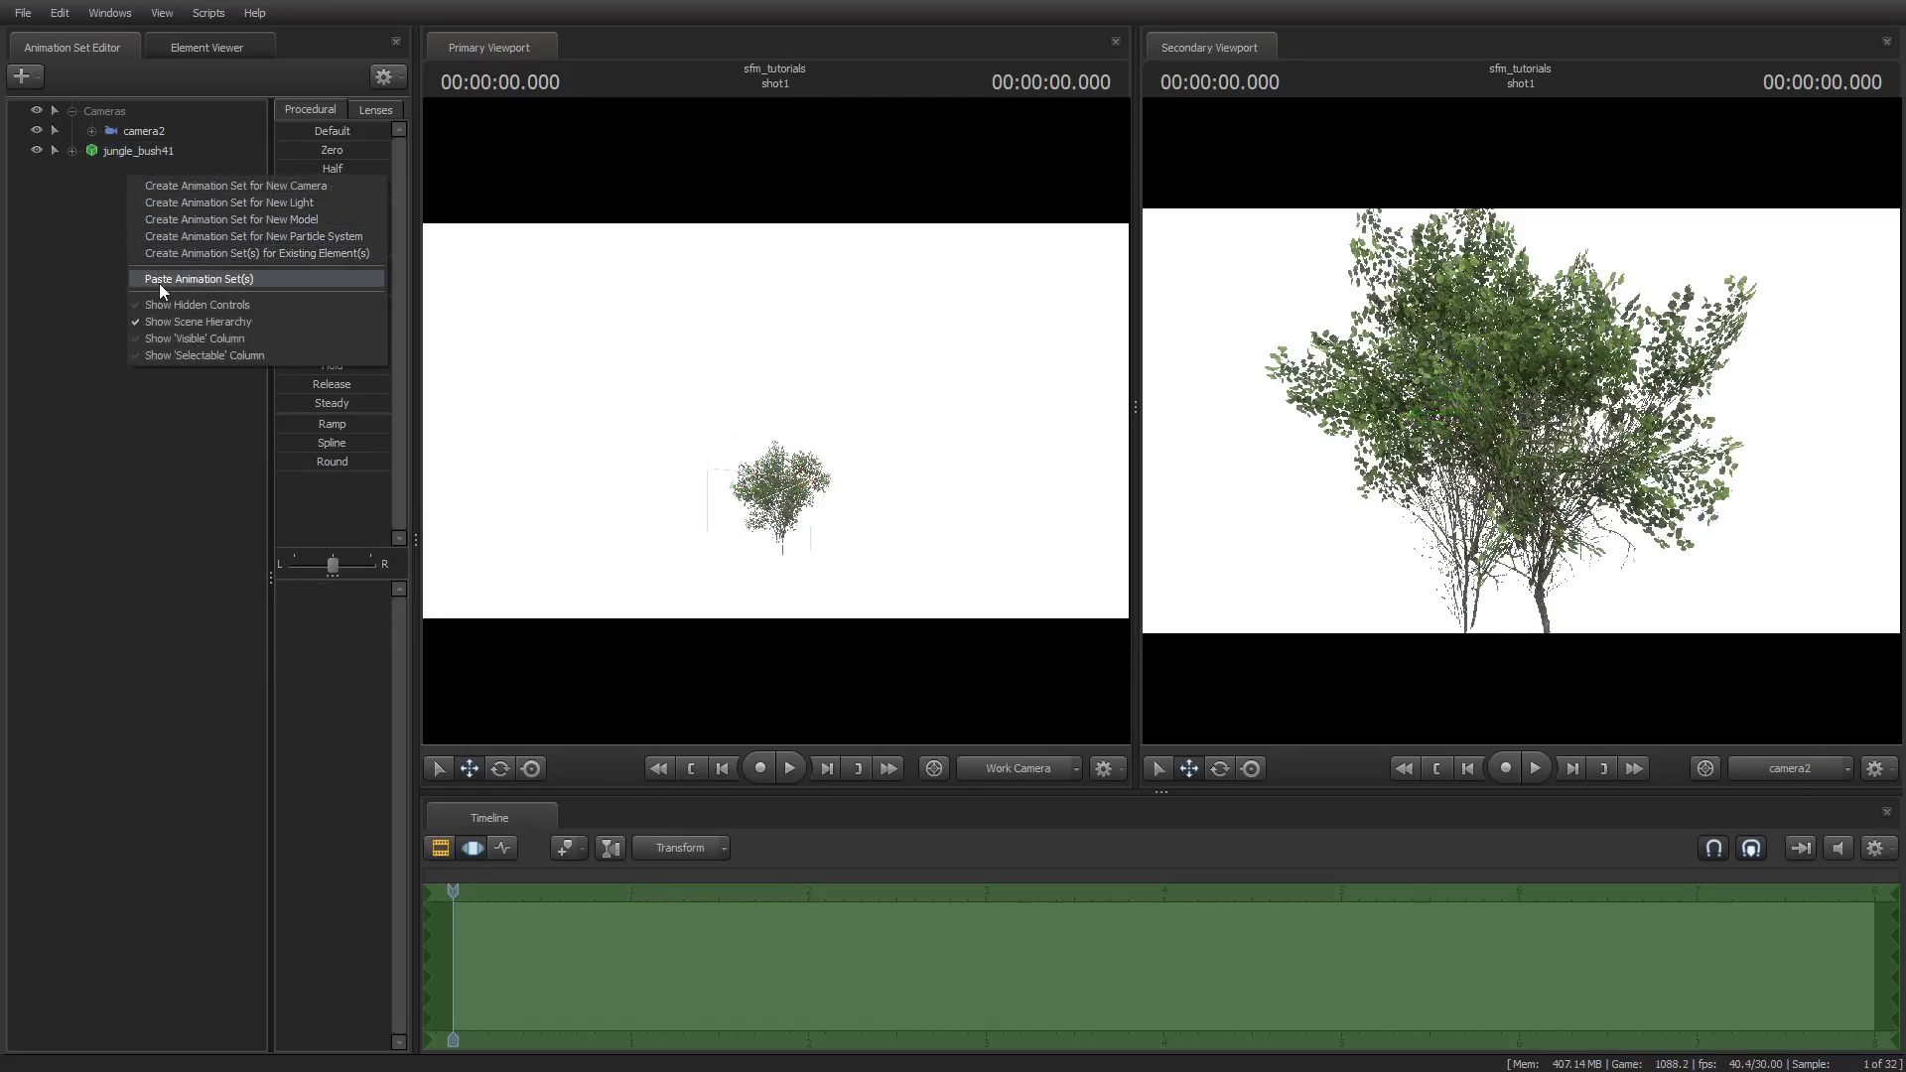
{"action": "left_click", "coordinate": [158, 279]}
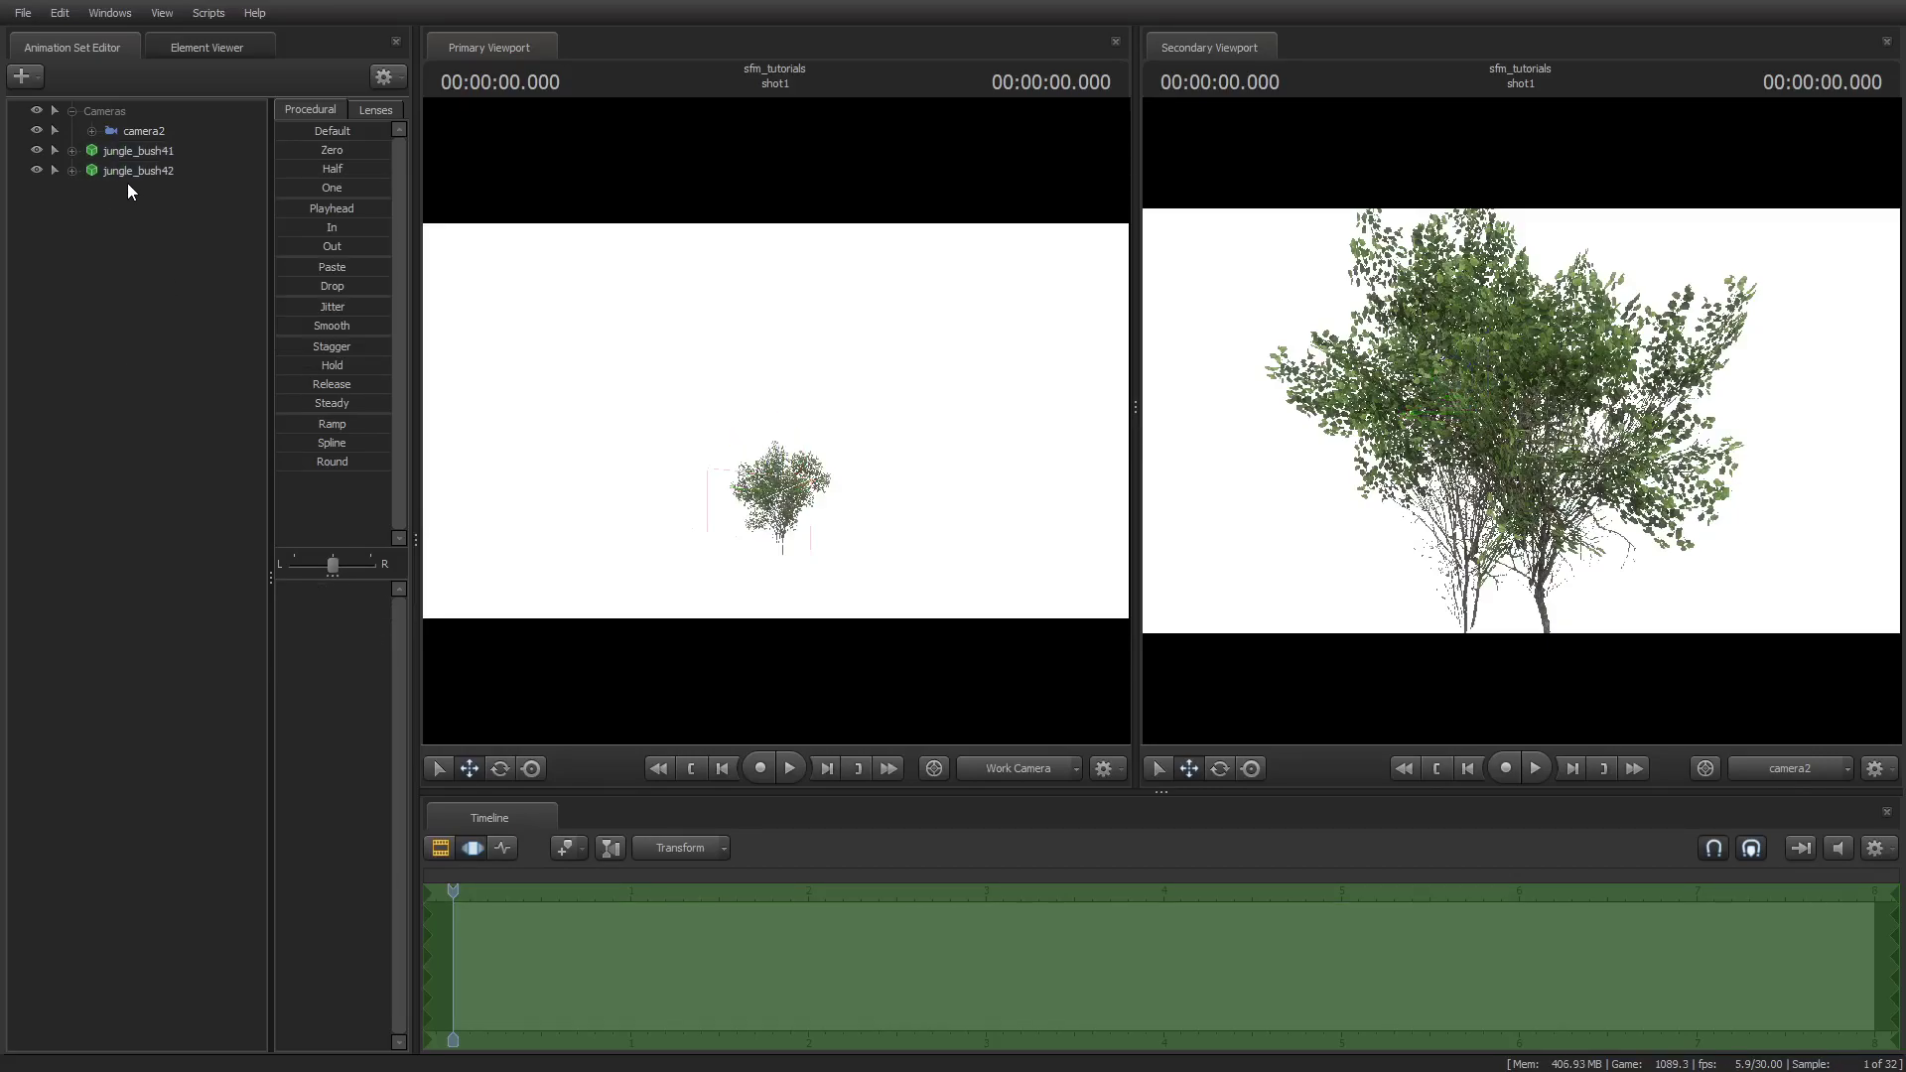
{"action": "left_click", "coordinate": [530, 769]}
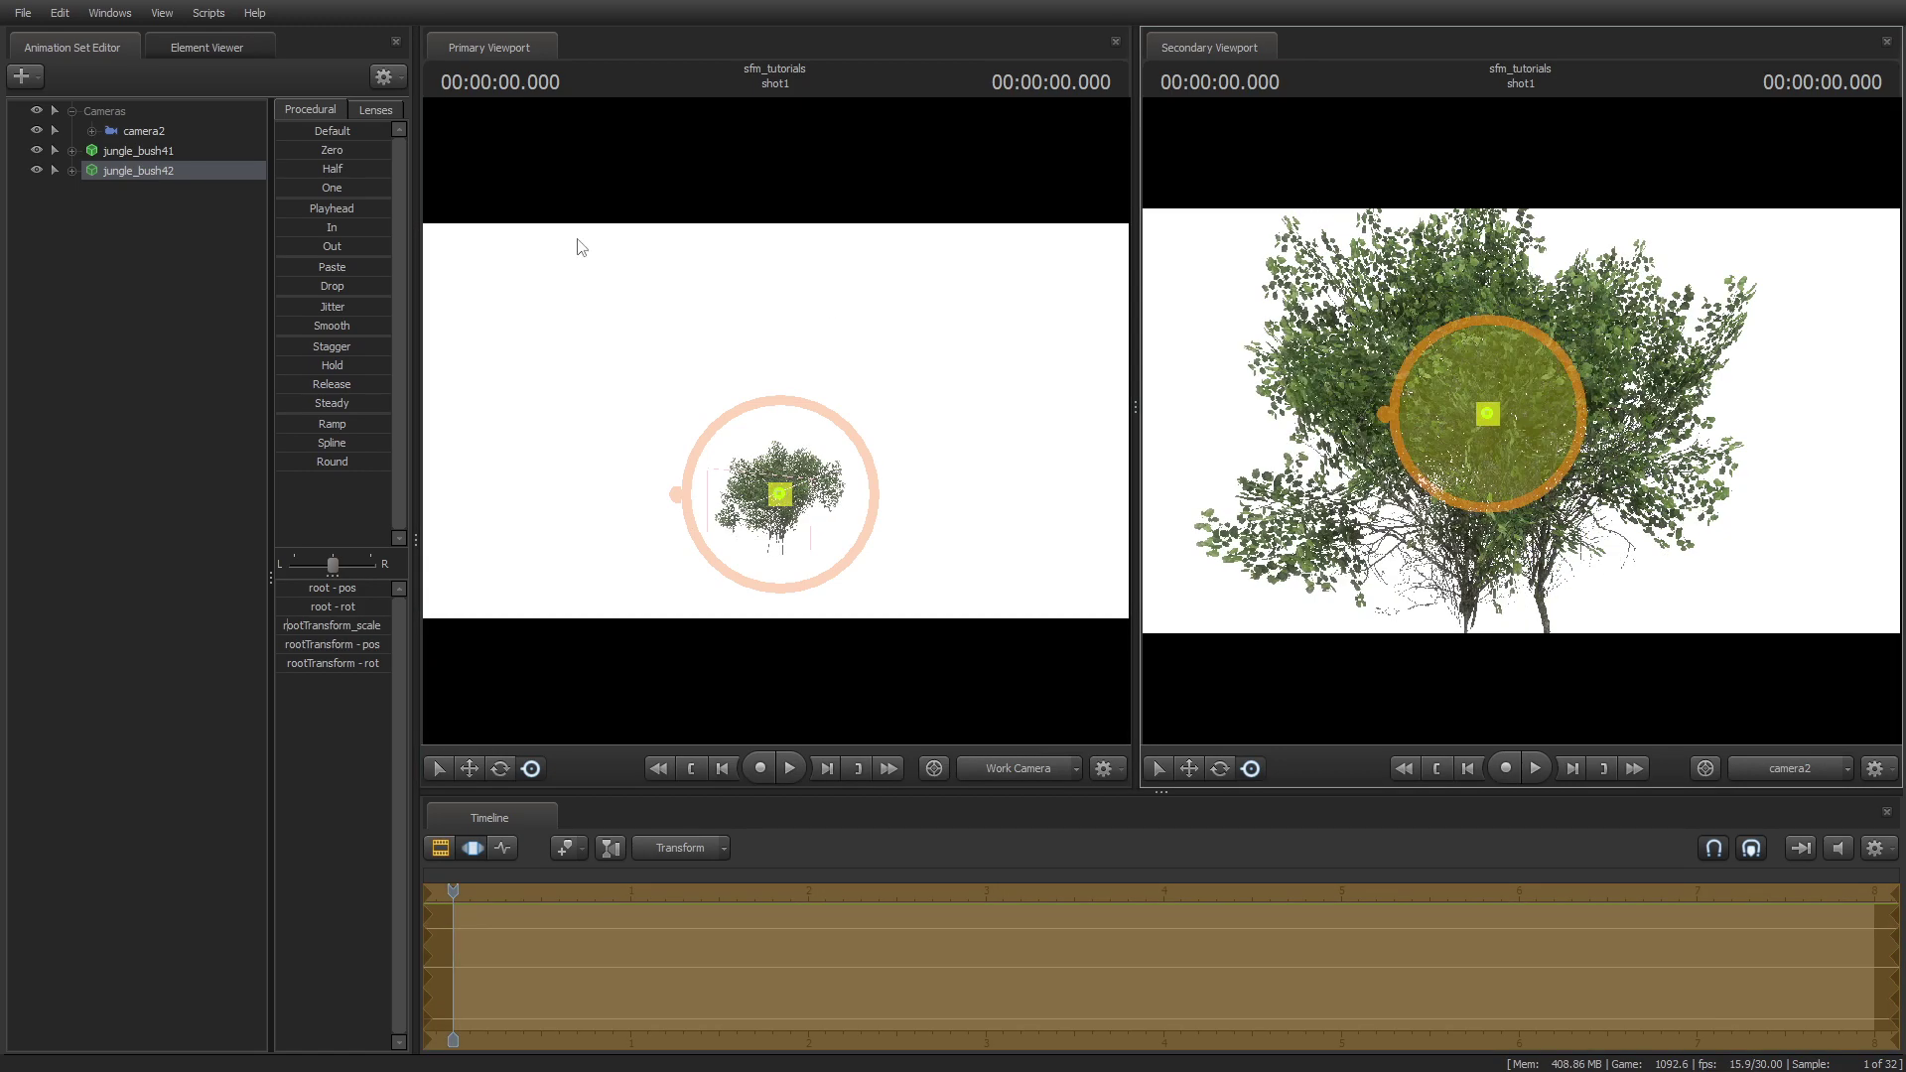
Step: Paste two more copies of the jungle bush and rotate them to fill out the foliage cluster
{"action": "left_click", "coordinate": [87, 194]}
{"action": "right_click", "coordinate": [88, 197]}
{"action": "left_click", "coordinate": [148, 298]}
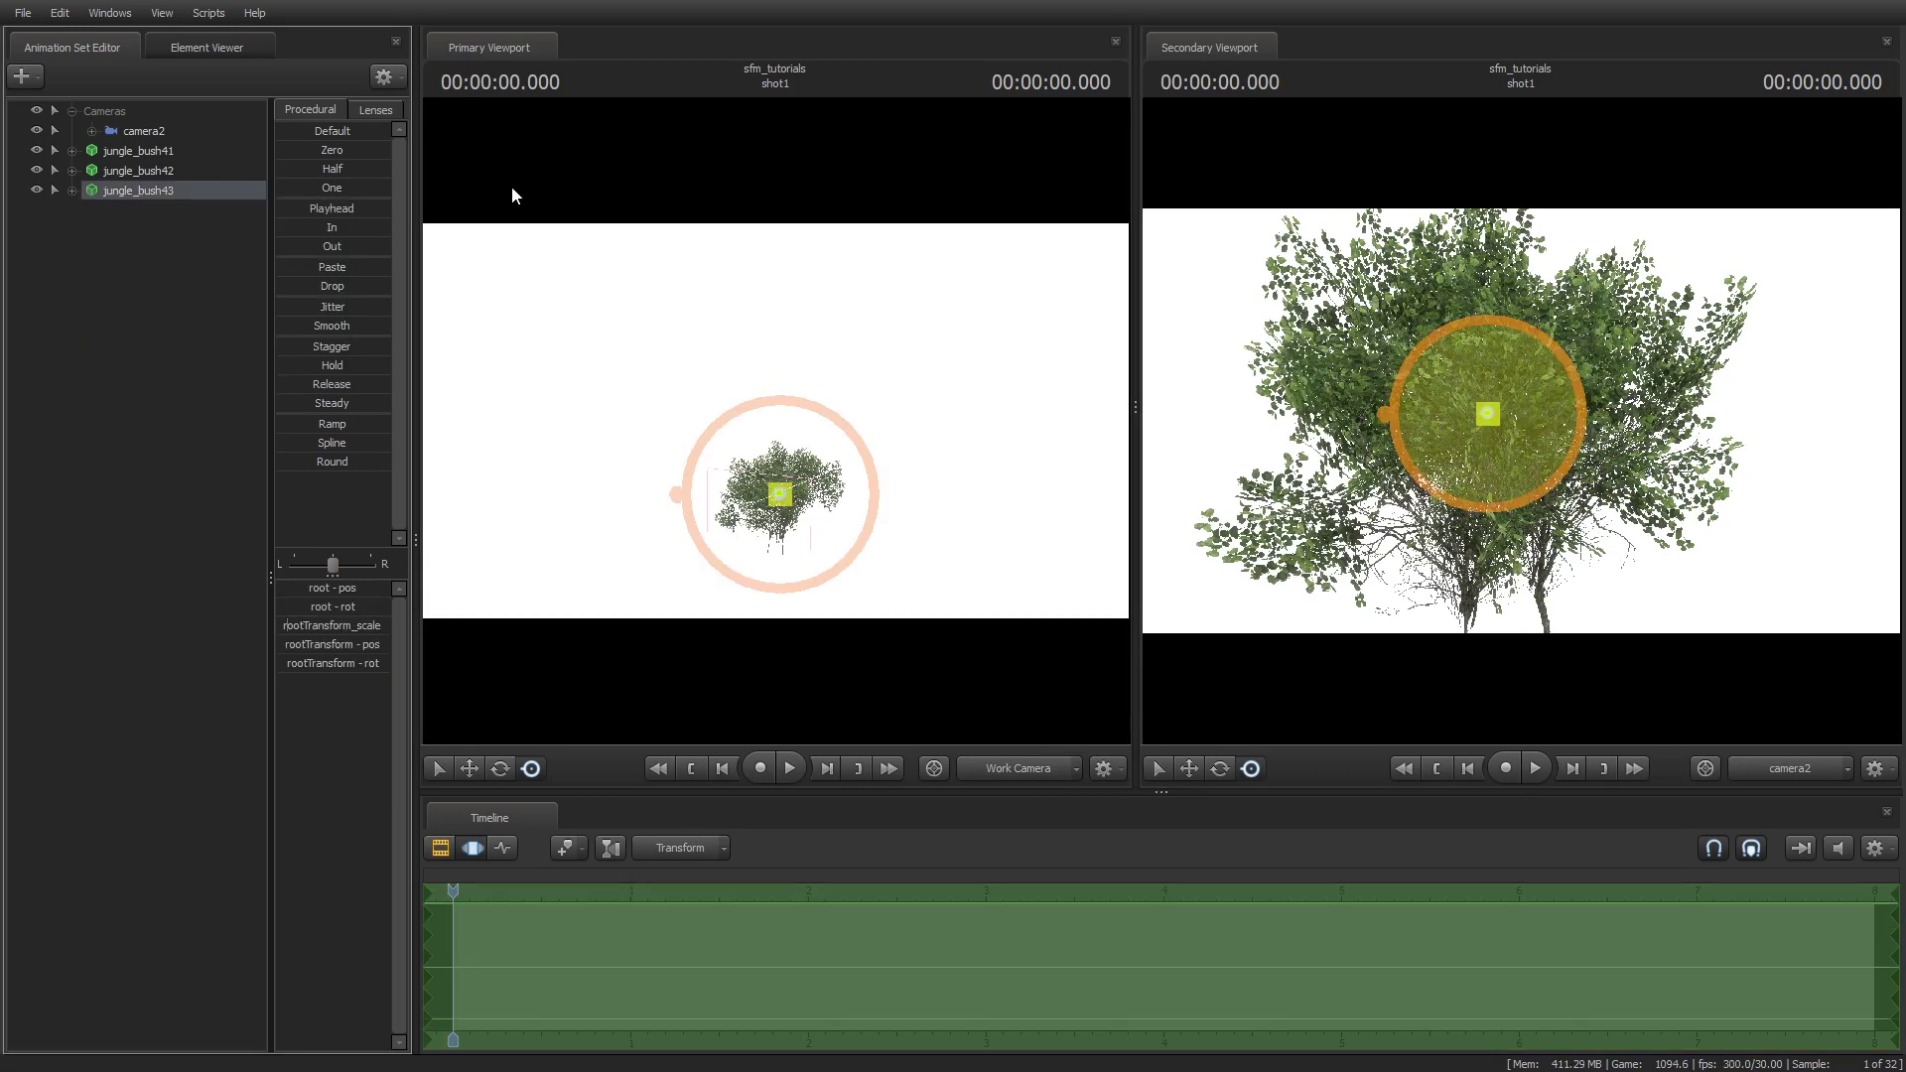
{"action": "left_click_drag", "start_coordinate": [1531, 403], "coordinate": [1488, 412]}
{"action": "left_click", "coordinate": [101, 255]}
{"action": "right_click", "coordinate": [102, 254]}
{"action": "left_click", "coordinate": [157, 349]}
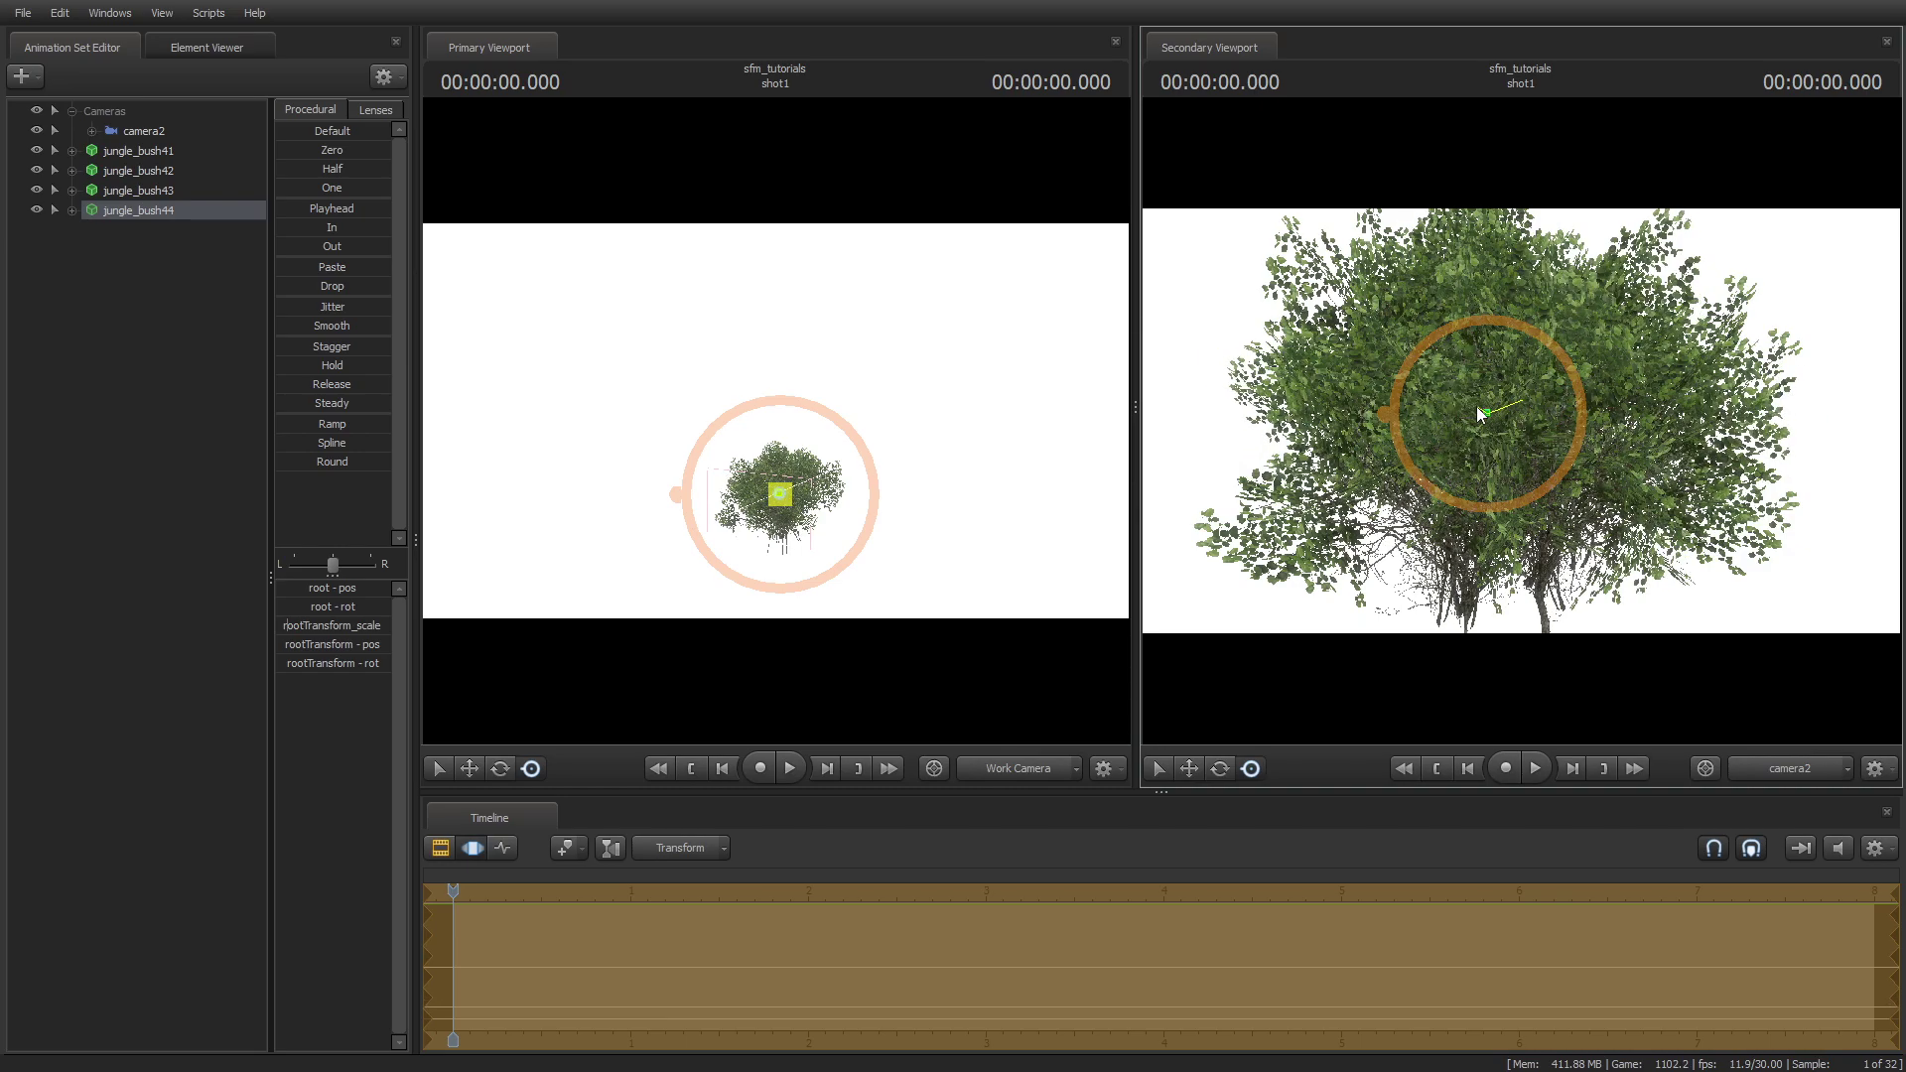
Step: Group the dags of all four jungle bushes and view the Animation Set Editor's hierarchy and column display options
{"action": "left_click", "coordinate": [153, 236]}
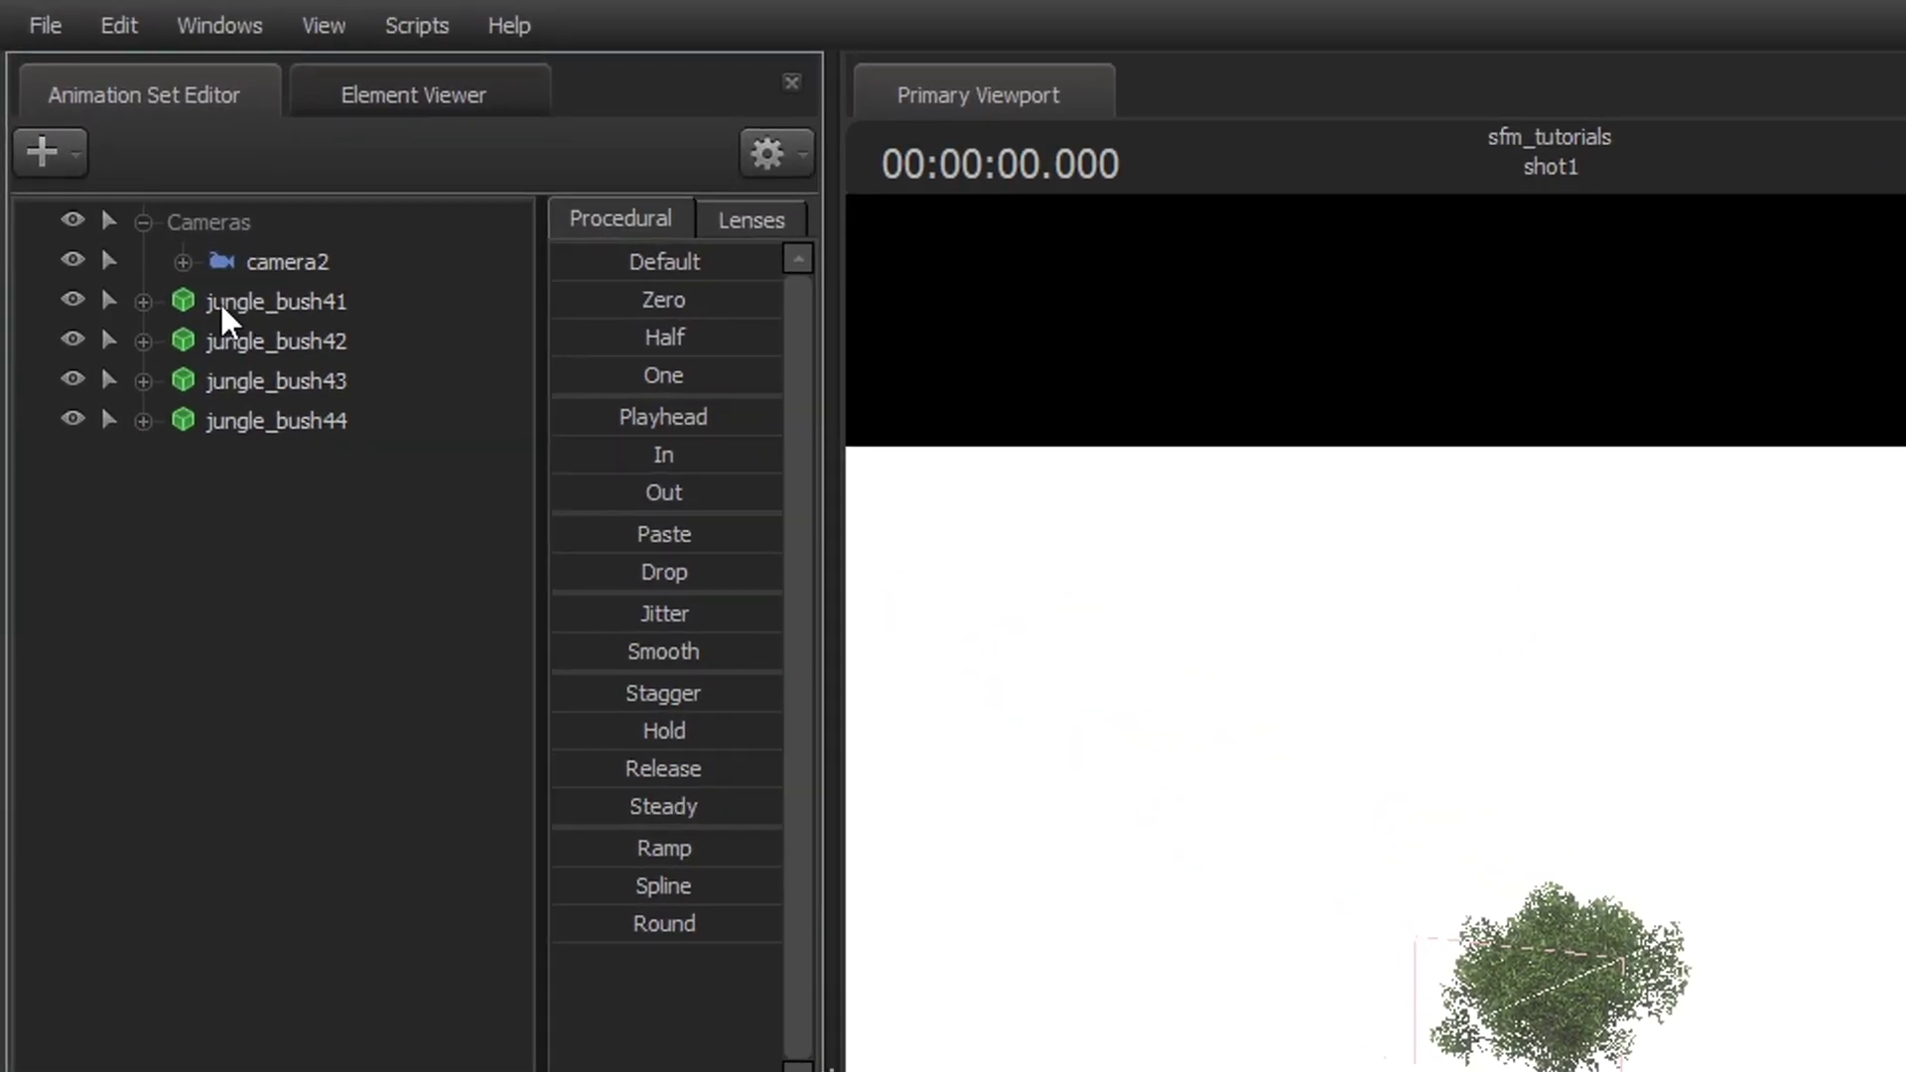
{"action": "left_click", "coordinate": [147, 209], "text": "shift"}
{"action": "left_click", "coordinate": [266, 437], "text": "shift"}
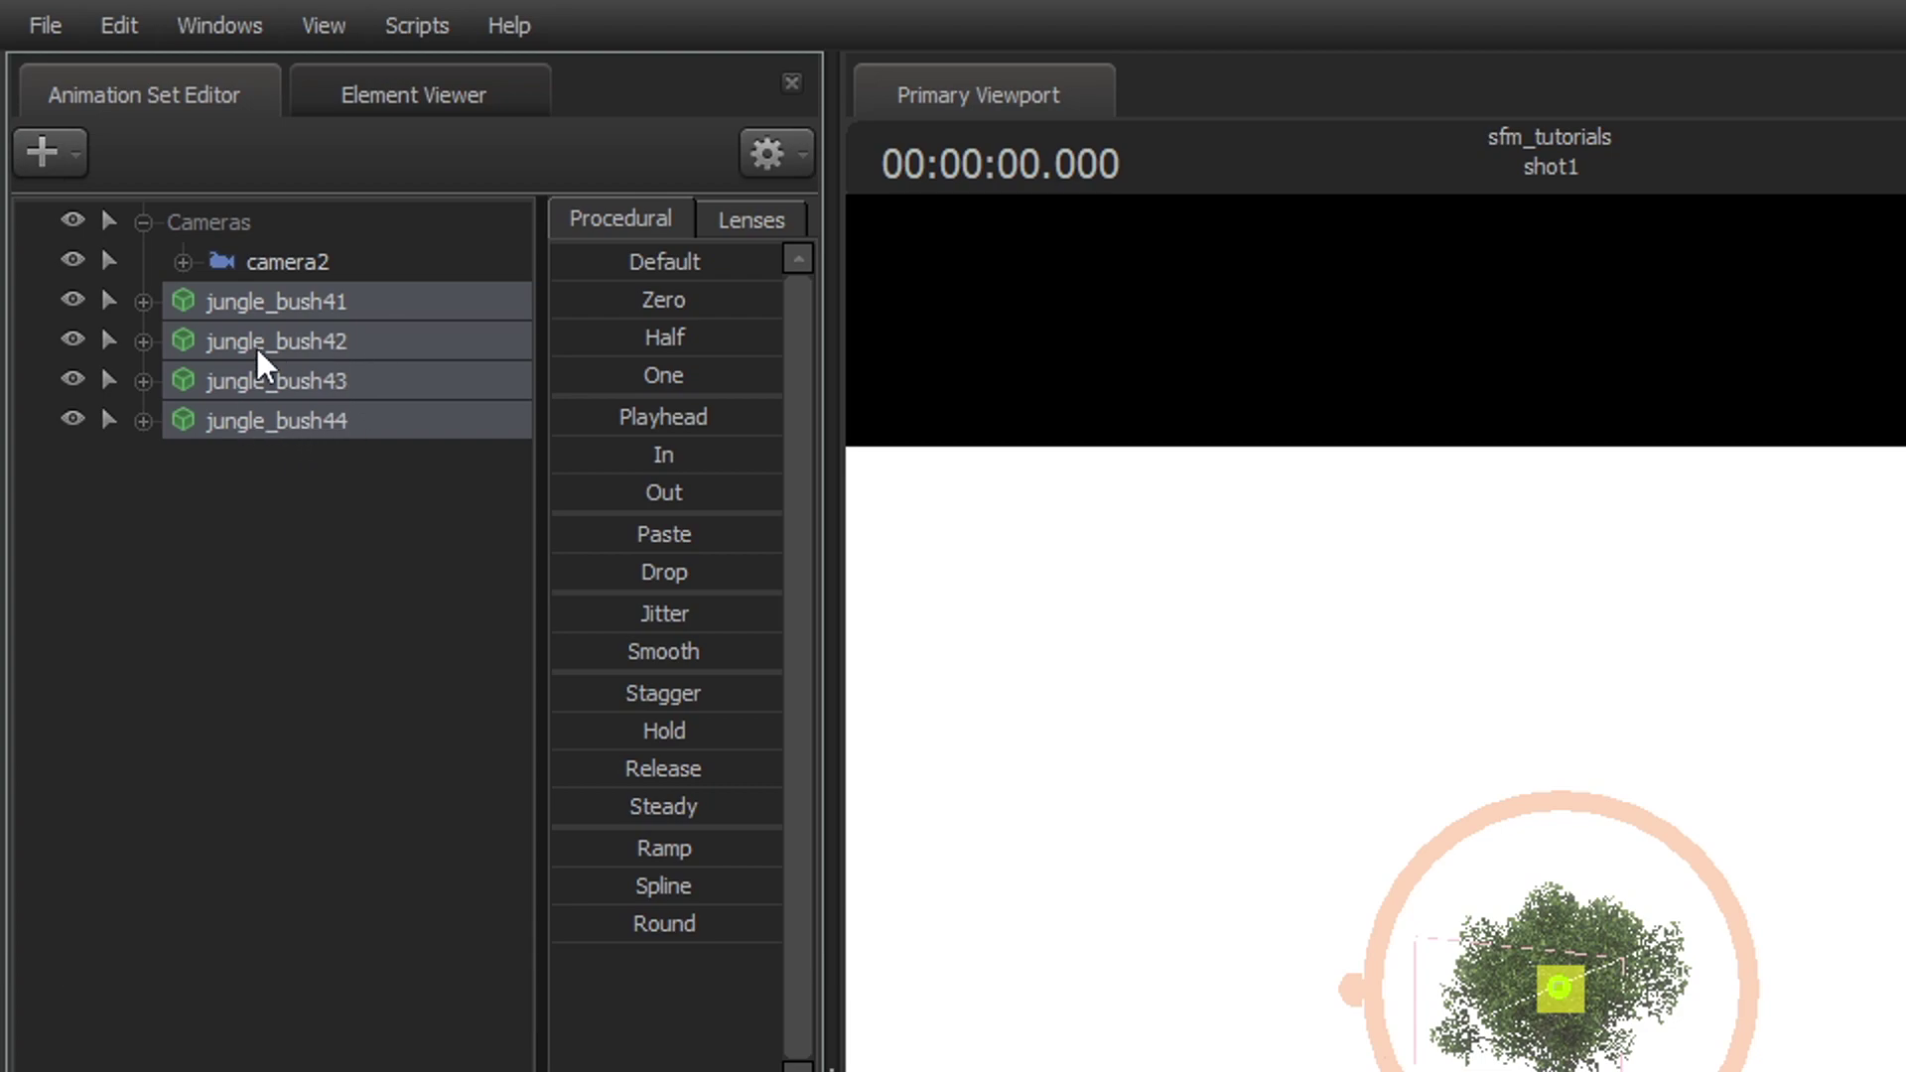
{"action": "right_click", "coordinate": [292, 345]}
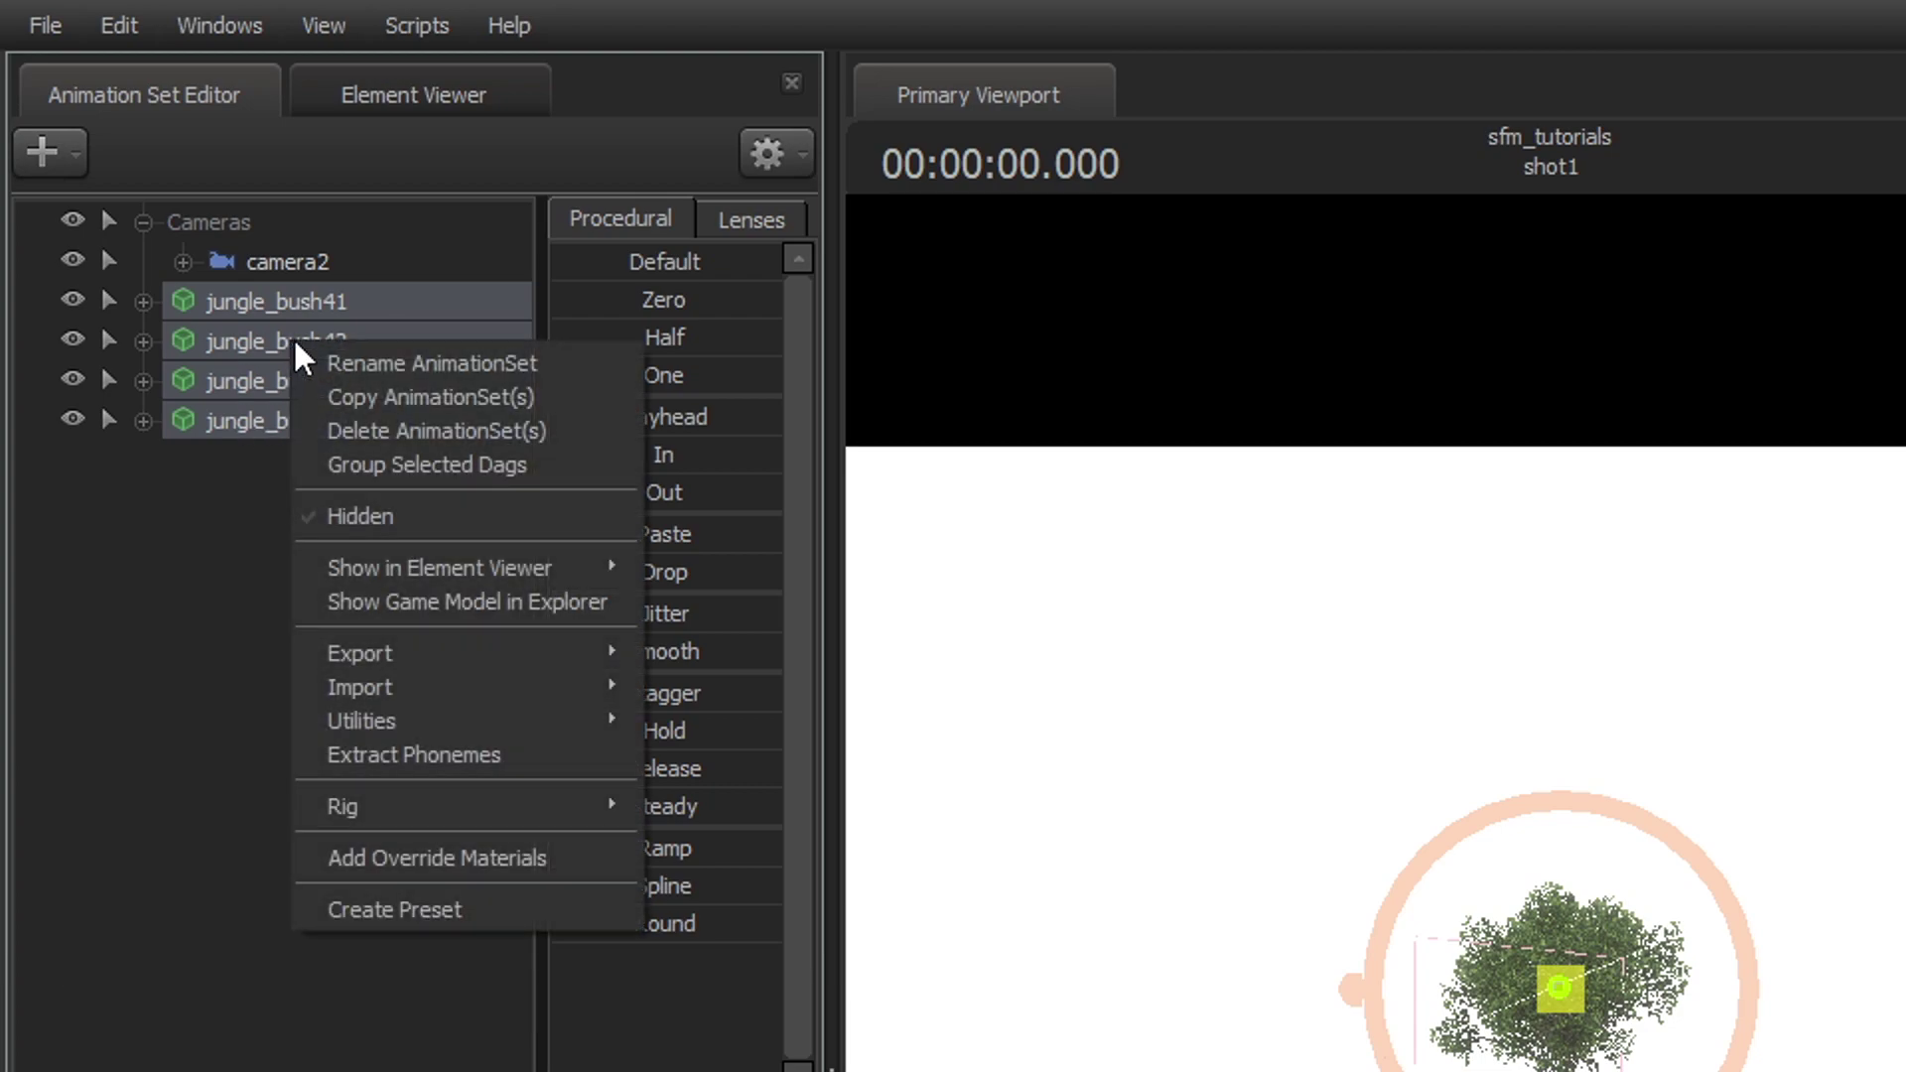
{"action": "left_click", "coordinate": [406, 474]}
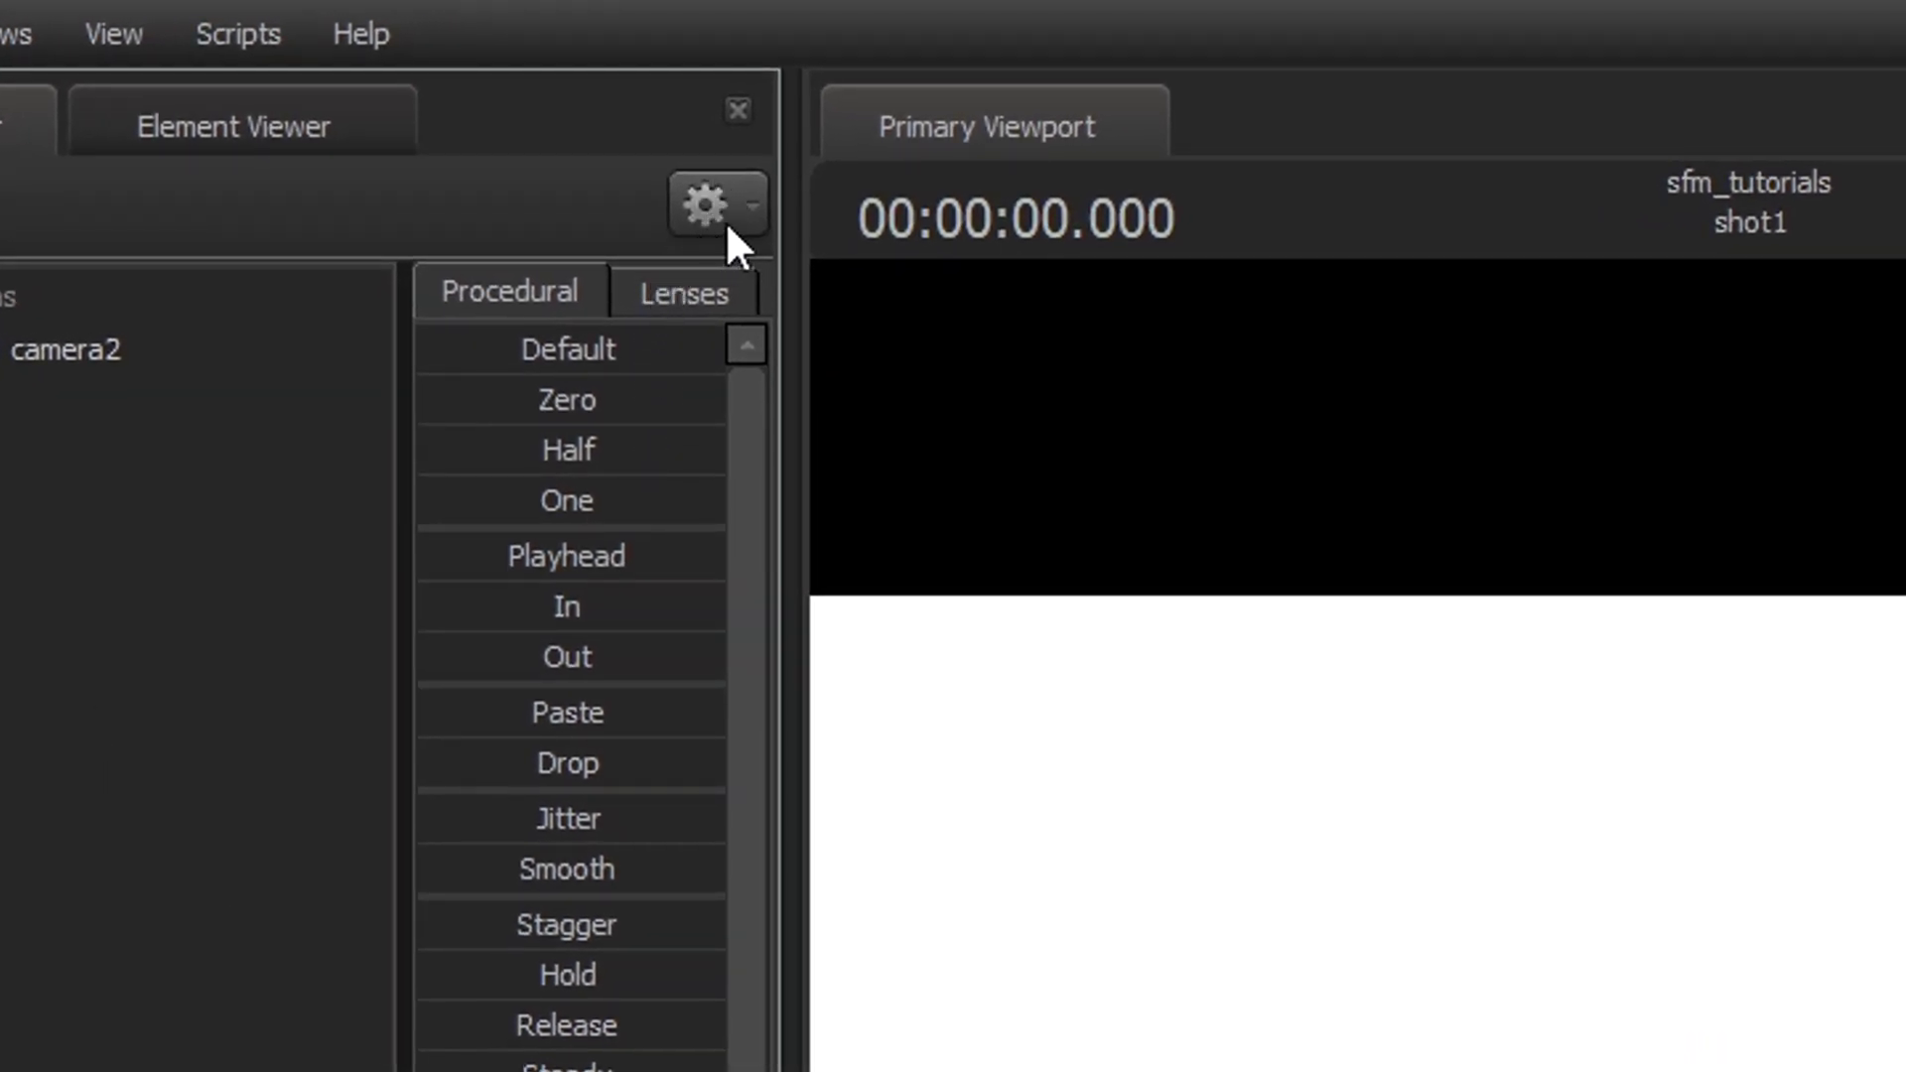
{"action": "left_click", "coordinate": [714, 208]}
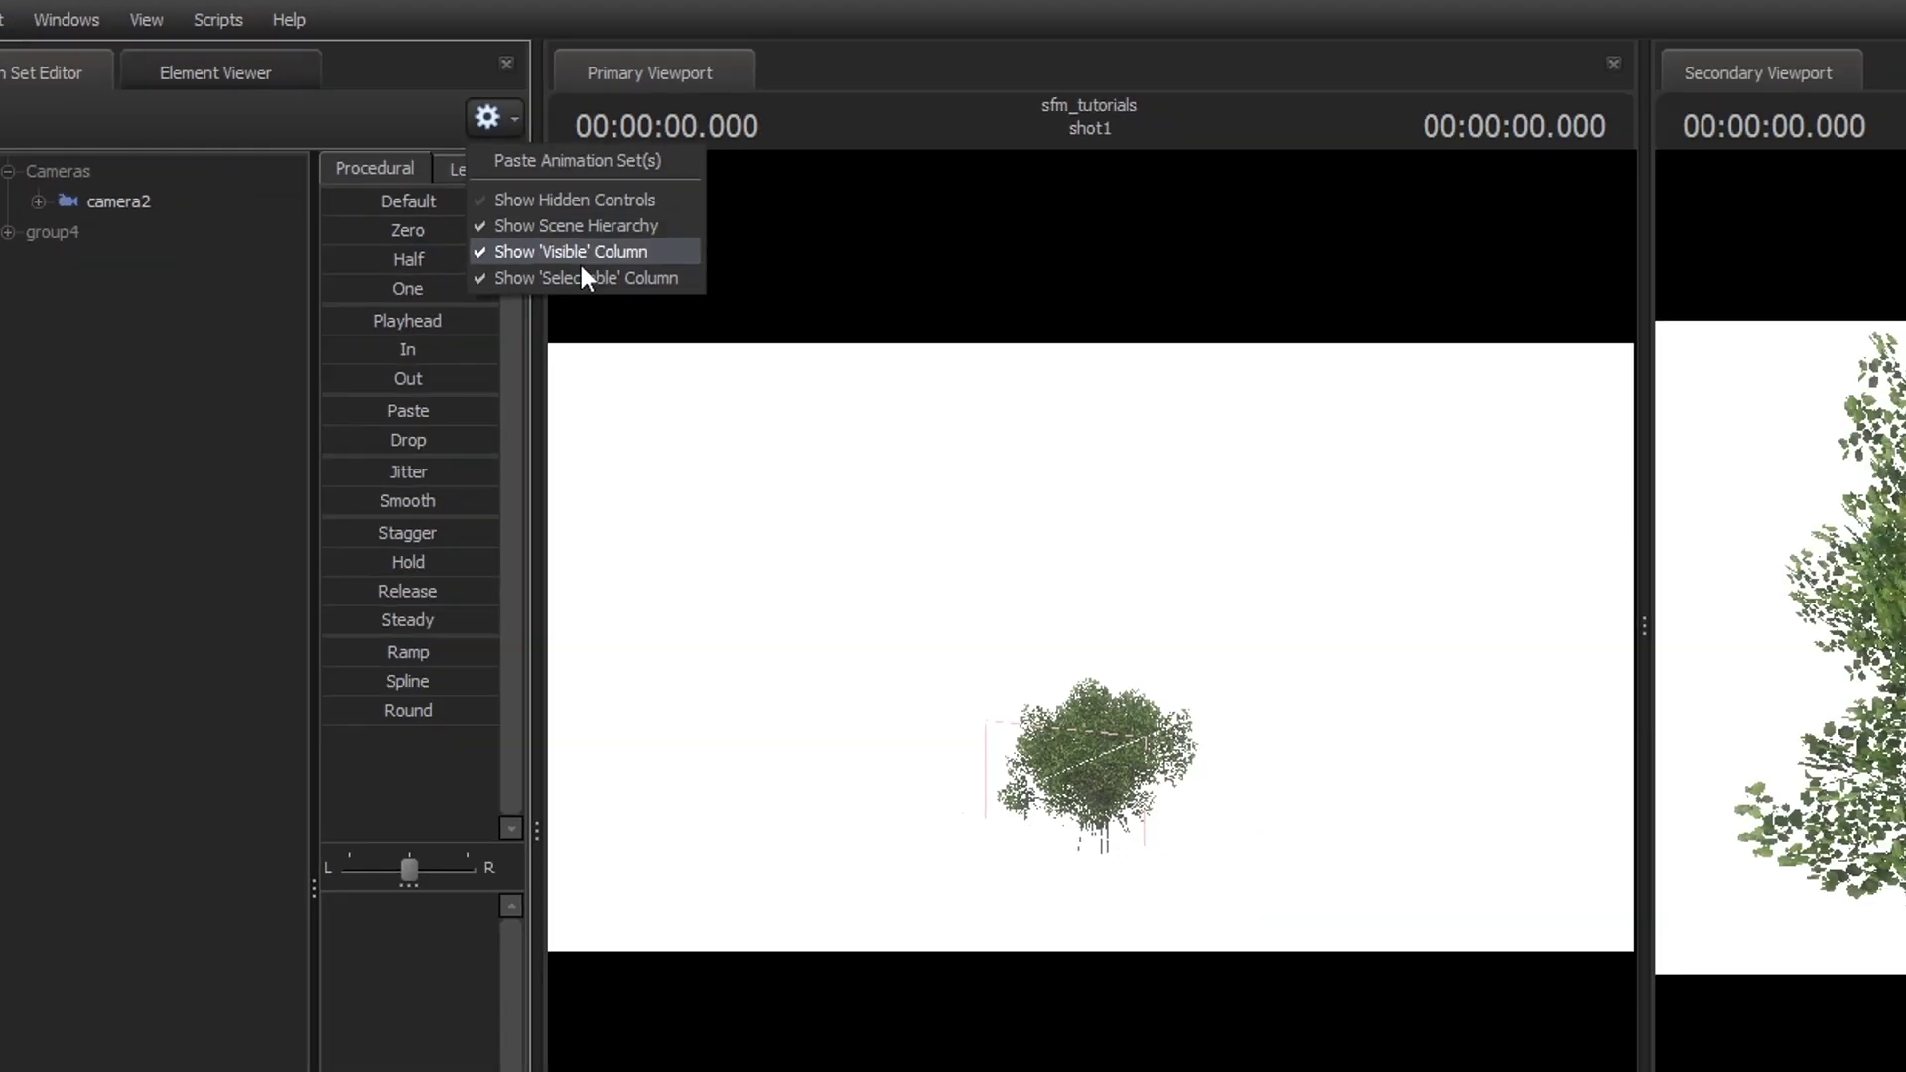
{"action": "left_click", "coordinate": [117, 702]}
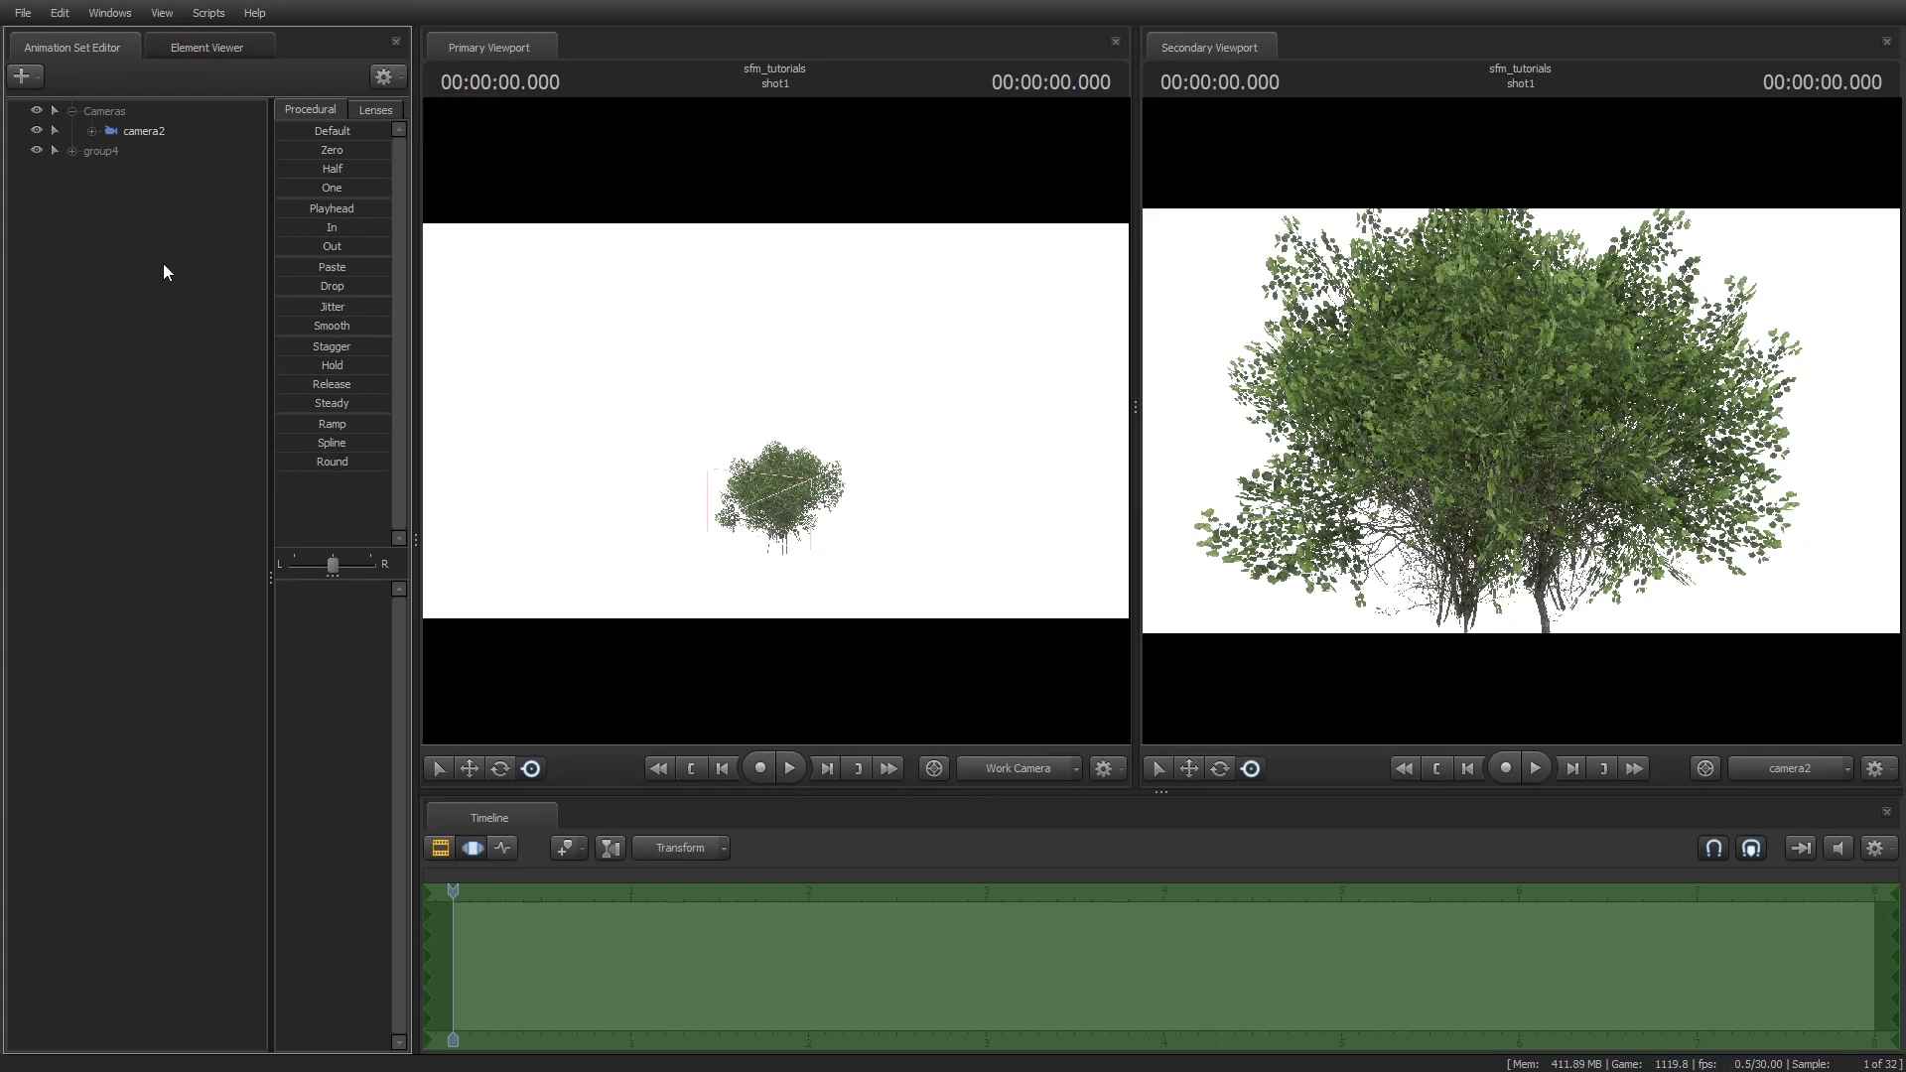
Step: Adjust camera2's framing and move the four-bush group low on the right side of its shot
{"action": "left_click", "coordinate": [149, 131]}
{"action": "left_click_drag", "start_coordinate": [1518, 417], "coordinate": [1439, 387]}
{"action": "key", "text": "s"}
{"action": "left_click", "coordinate": [73, 151]}
{"action": "left_click", "coordinate": [102, 155]}
{"action": "left_click_drag", "start_coordinate": [774, 337], "coordinate": [760, 373]}
{"action": "key", "text": "w"}
{"action": "left_click_drag", "start_coordinate": [1633, 579], "coordinate": [1739, 661]}
{"action": "left_click", "coordinate": [144, 131]}
{"action": "left_click_drag", "start_coordinate": [1489, 417], "coordinate": [1483, 382]}
Step: Duplicate the four grouped bushes and move the copies leftward to extend the row of foliage
{"action": "left_click", "coordinate": [159, 171]}
{"action": "left_click", "coordinate": [162, 232], "text": "shift"}
{"action": "key", "text": "ctrl+c"}
{"action": "right_click", "coordinate": [187, 265]}
{"action": "left_click", "coordinate": [149, 251]}
{"action": "left_click", "coordinate": [161, 308], "text": "shift"}
{"action": "left_click", "coordinate": [469, 769]}
{"action": "left_click_drag", "start_coordinate": [897, 502], "coordinate": [666, 450]}
Step: Paste two more sets of four bushes and position them to continue the foliage row across camera2's shot
{"action": "key", "text": "ctrl+c"}
{"action": "left_click", "coordinate": [164, 475]}
{"action": "key", "text": "ctrl+v"}
{"action": "left_click", "coordinate": [149, 329]}
{"action": "left_click", "coordinate": [149, 388], "text": "shift"}
{"action": "left_click", "coordinate": [120, 498]}
{"action": "key", "text": "ctrl+v"}
{"action": "key", "text": "r"}
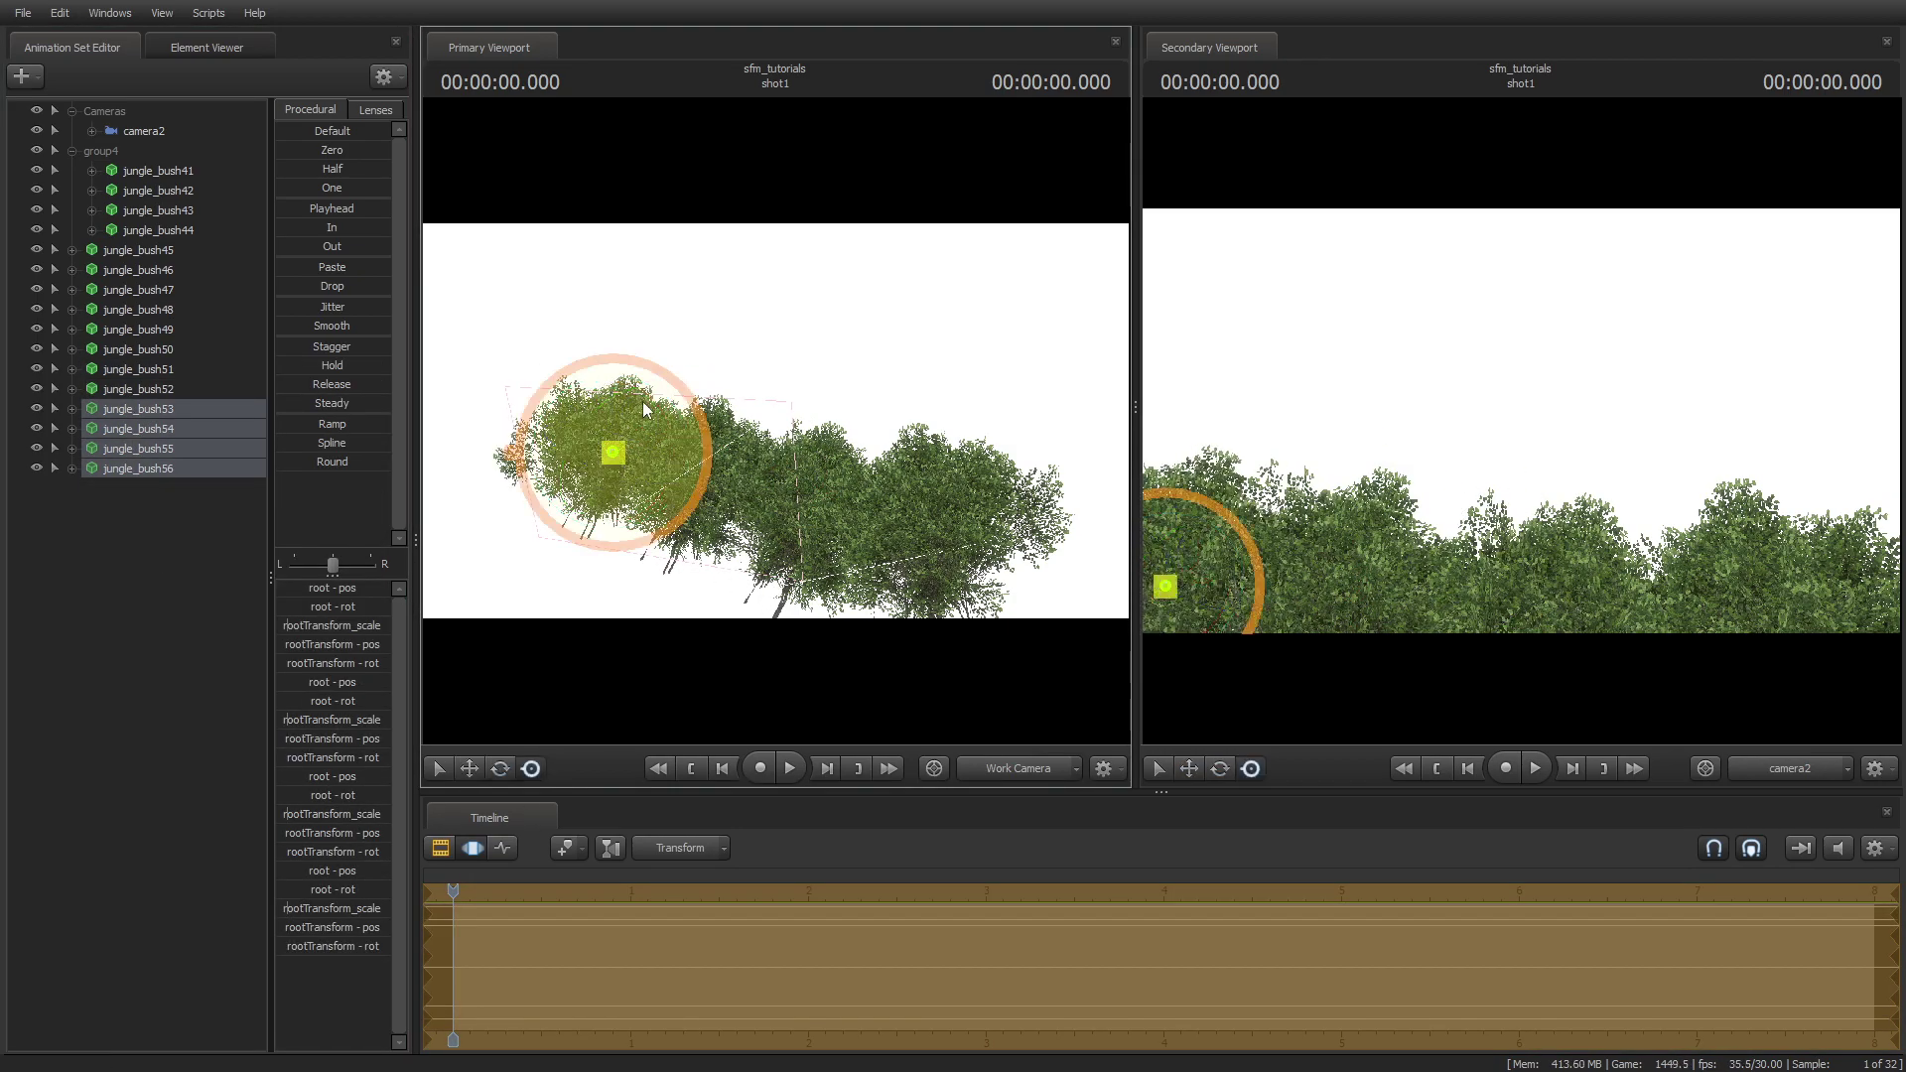
Step: Move the twelve ungrouped bush copies into group4 and collapse the group
{"action": "left_click", "coordinate": [154, 468]}
{"action": "left_click", "coordinate": [144, 250], "text": "shift"}
{"action": "left_click_drag", "start_coordinate": [144, 250], "coordinate": [117, 155]}
{"action": "left_click", "coordinate": [73, 152]}
Step: Duplicate all sixteen bushes in group4 and select the new copies
{"action": "key", "text": "ctrl+c"}
{"action": "key", "text": "ctrl+v"}
{"action": "left_click", "coordinate": [149, 170]}
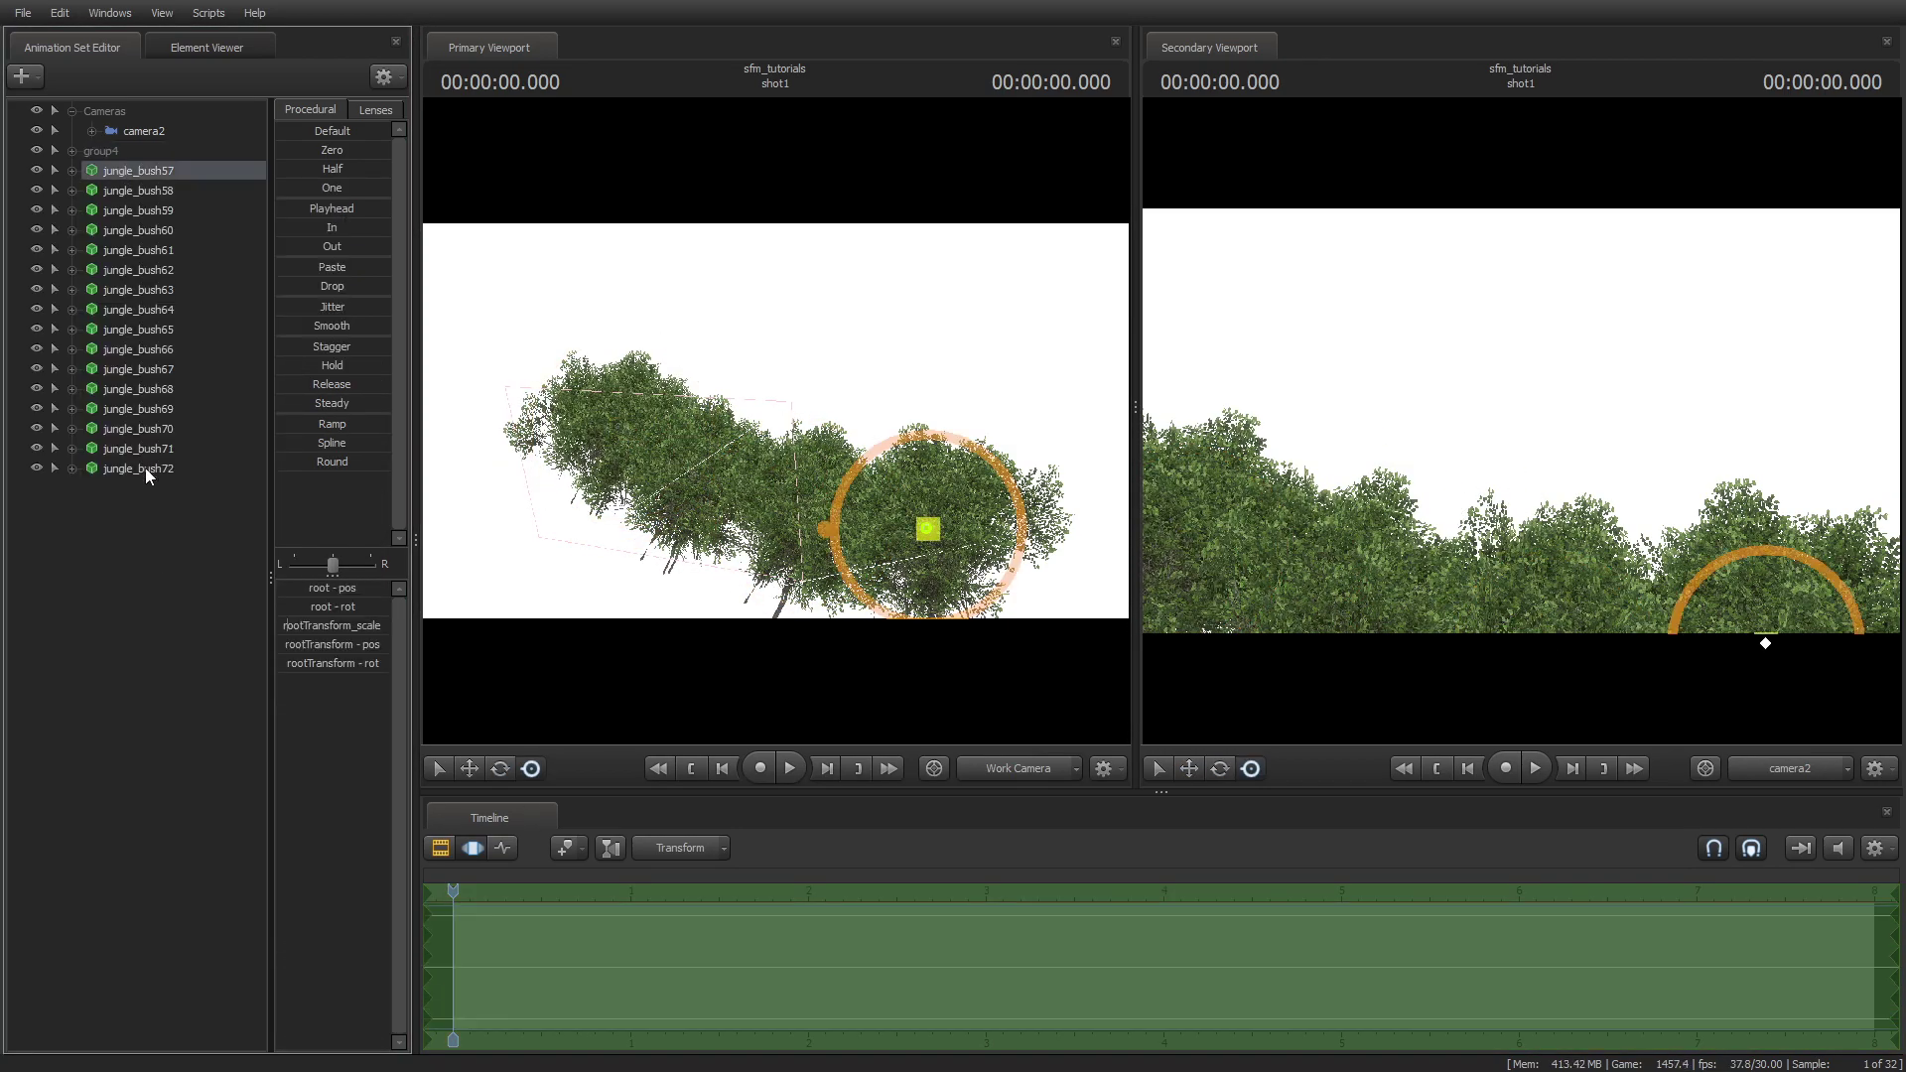